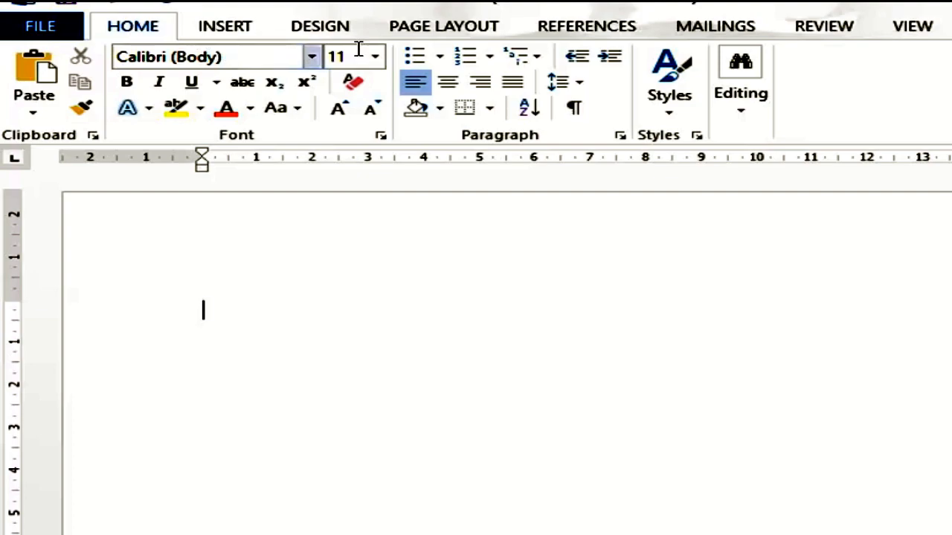
# Step: Open the custom margins settings to check the page margins, and close them
pyautogui.click(435, 30)
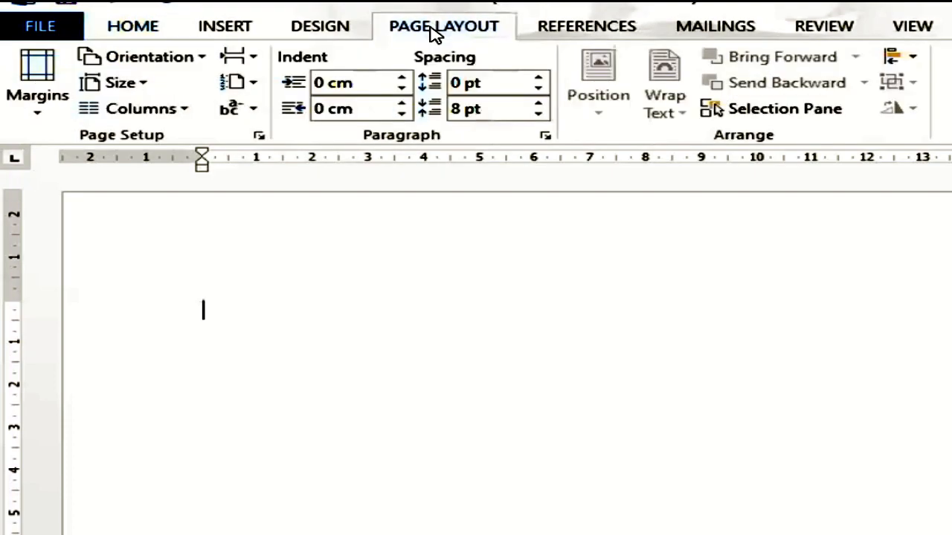
pyautogui.click(28, 115)
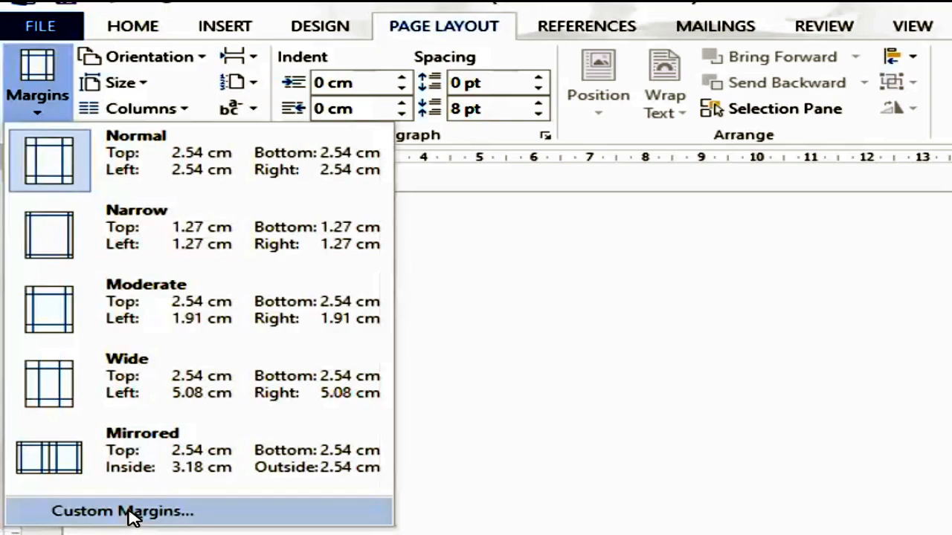
pyautogui.click(128, 513)
pyautogui.moveTo(515, 95); pyautogui.dragTo(455, 46)
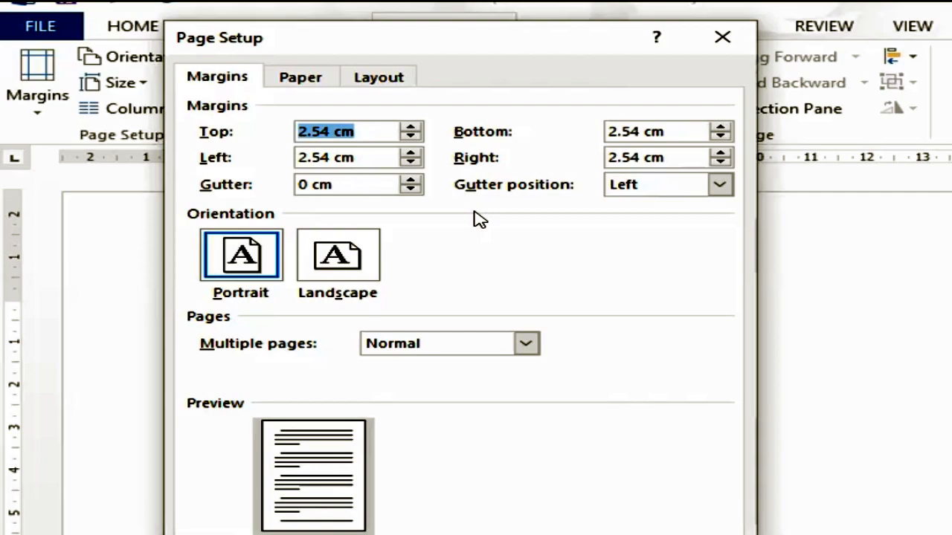
pyautogui.click(721, 46)
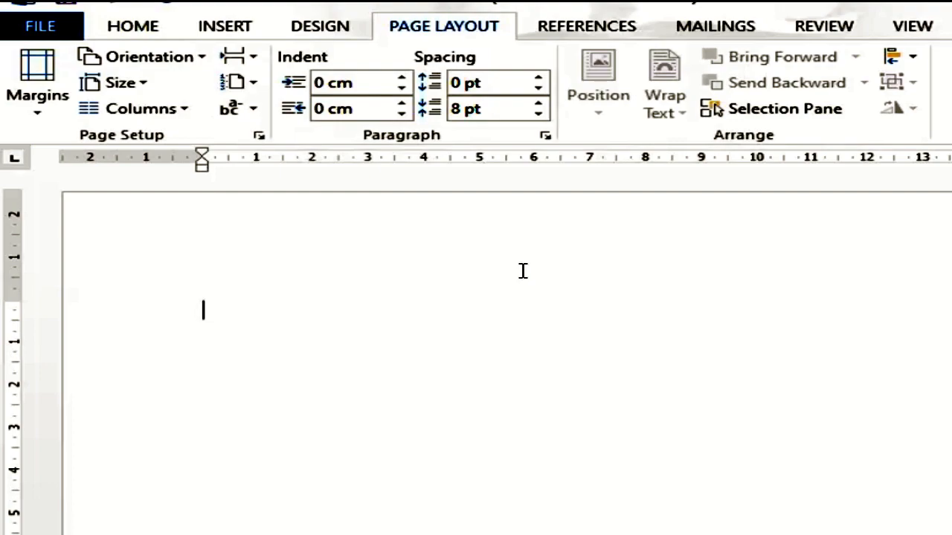
# Step: Enter "A Seminar Report on" as the first line of the page and centre it
pyautogui.write('A Seminar R')
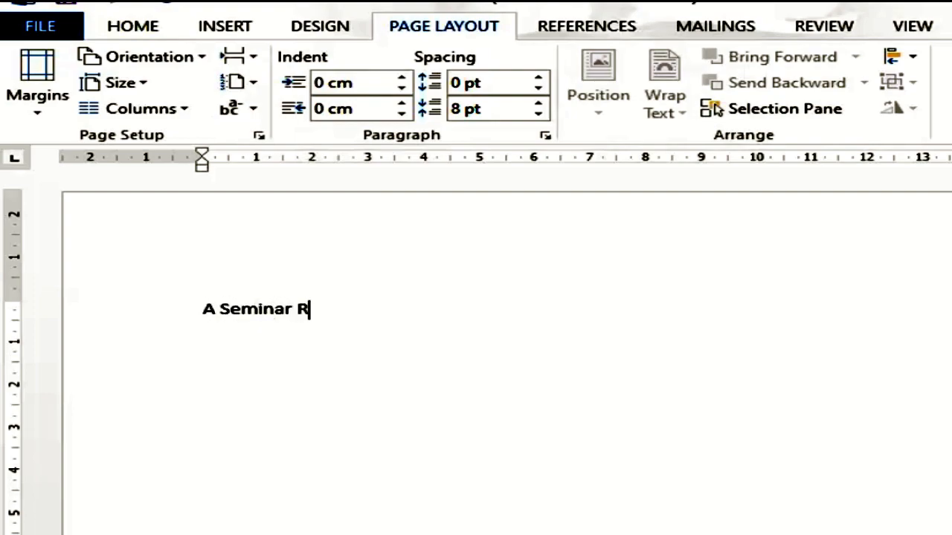
pyautogui.write('eport on')
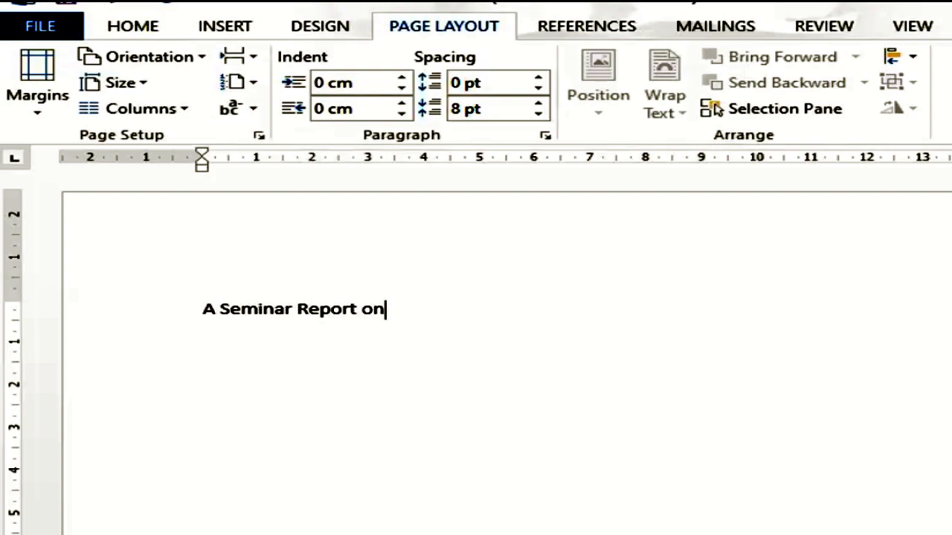
pyautogui.click(158, 28)
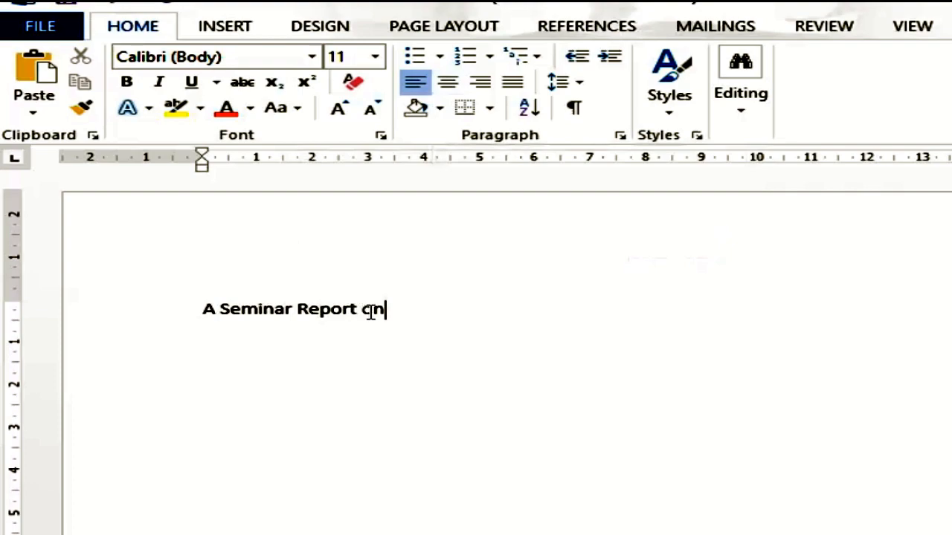
pyautogui.hotkey('ctrl', 'e')
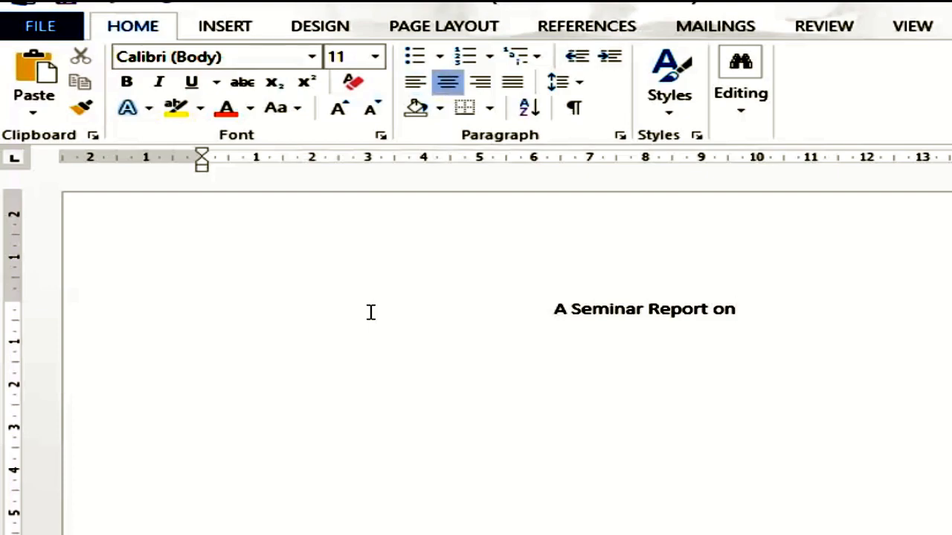
# Step: Add the line "Title of your Seminar will be written here" below the heading, correcting the spelling of "written"
pyautogui.press('Return')
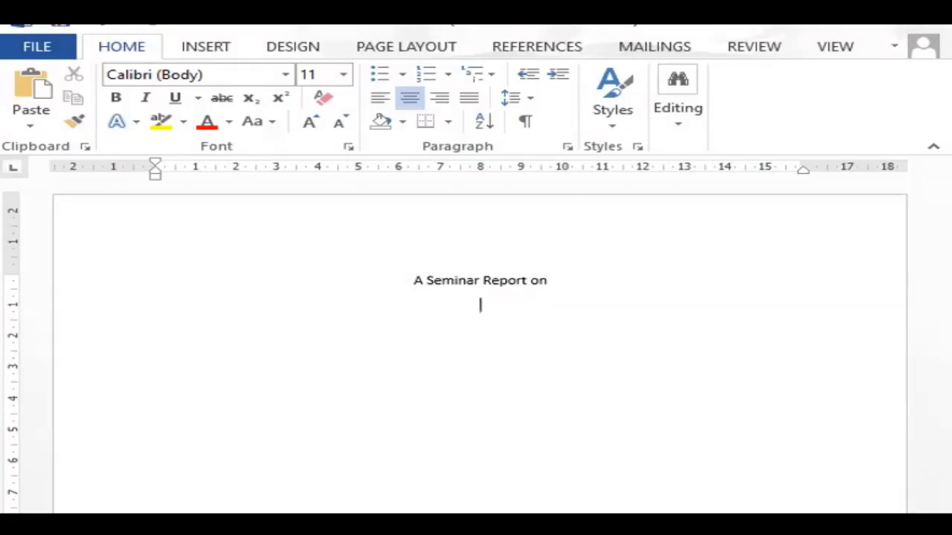
pyautogui.write('Title of your')
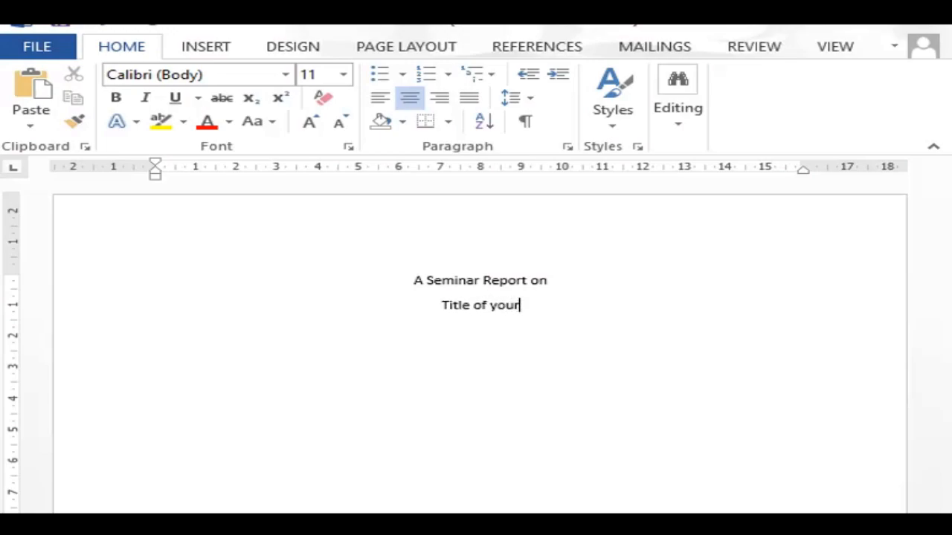
pyautogui.write(' Seminare')
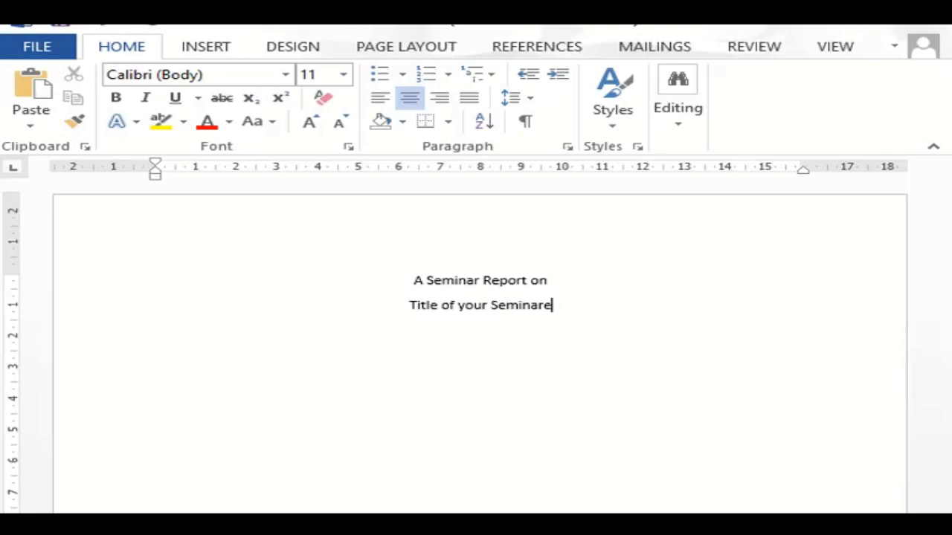
pyautogui.press('BackSpace')
pyautogui.write('will be wrrite')
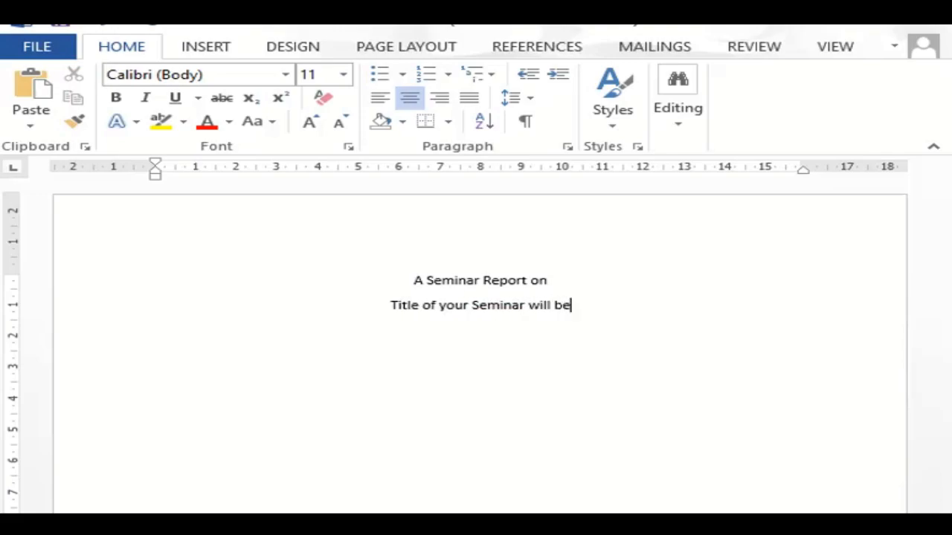
pyautogui.write('en here')
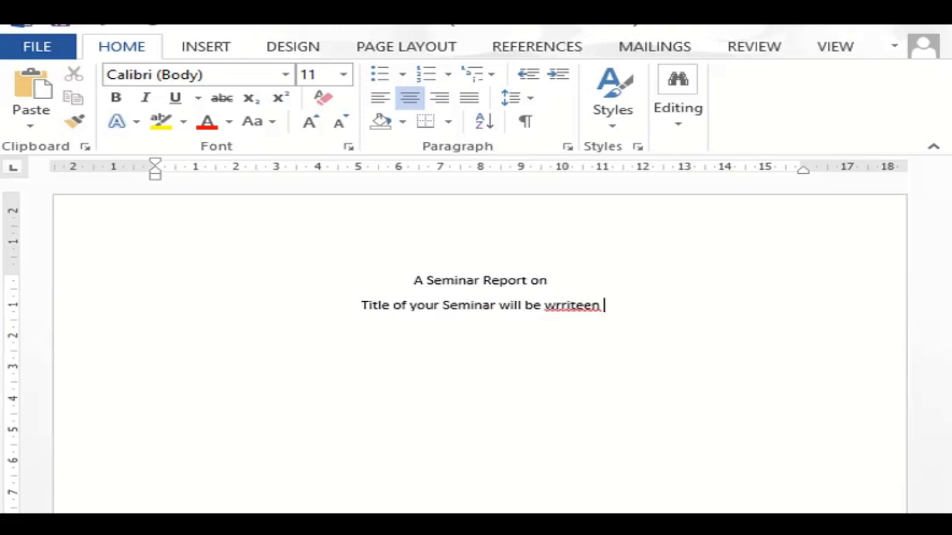
pyautogui.press('Left')
pyautogui.press('Left')
pyautogui.press('Menu')
pyautogui.press('Return')
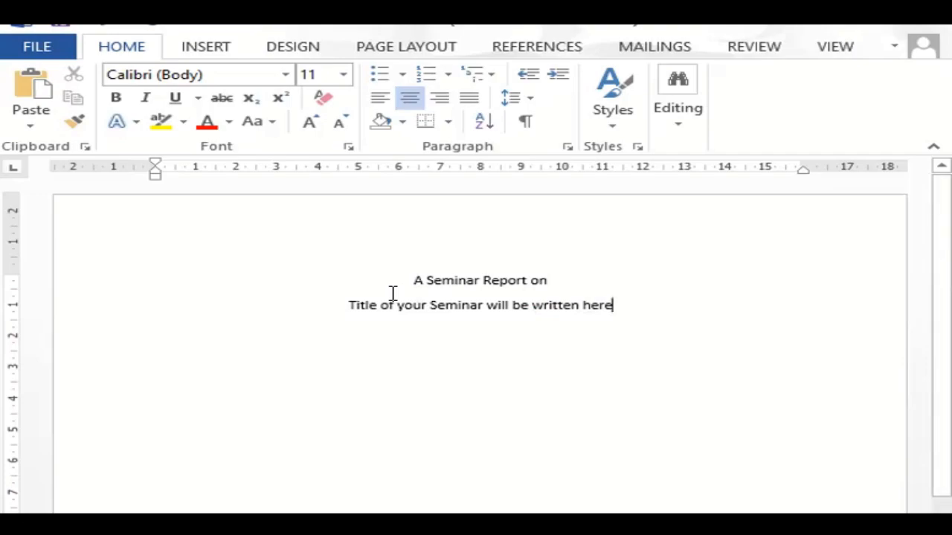
# Step: Add the lines "Submitted to" and "University Name of your college that was affiliated with" below the title line
pyautogui.press('Return')
pyautogui.write('Submitted to')
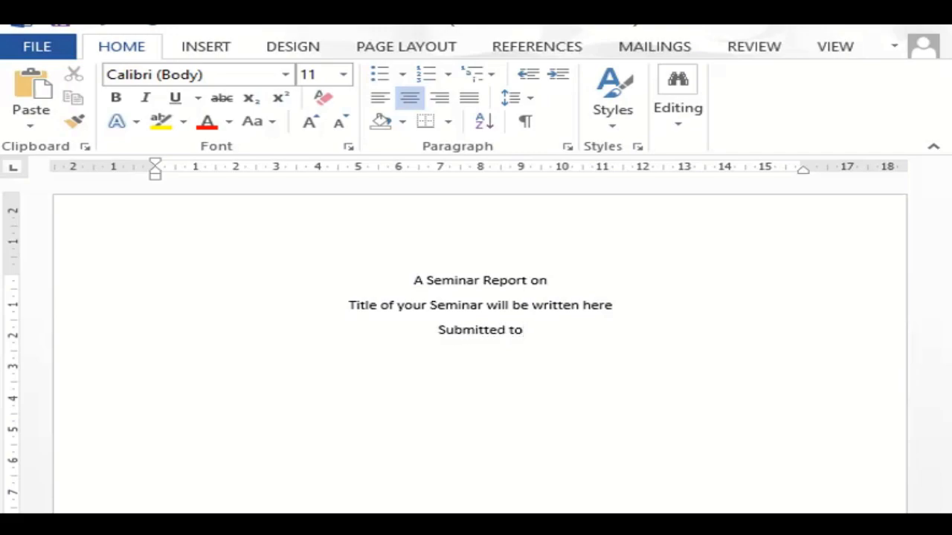
pyautogui.press('Return')
pyautogui.write('Uni')
pyautogui.write('versity Nam')
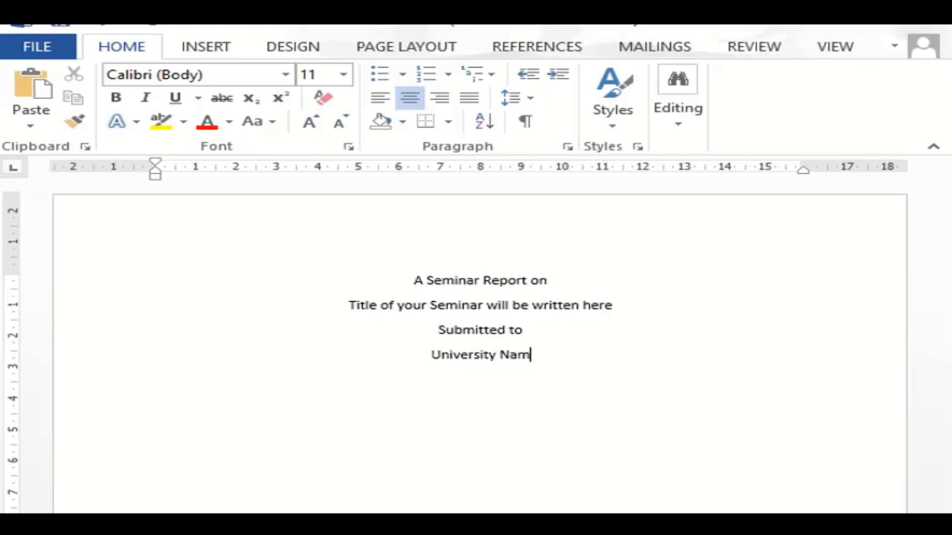
pyautogui.write('e of you')
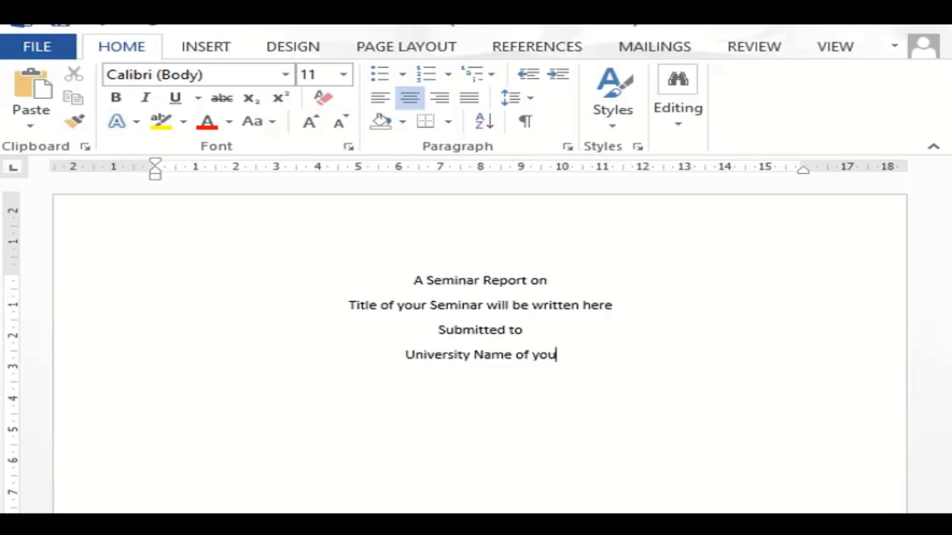
pyautogui.write('r college ')
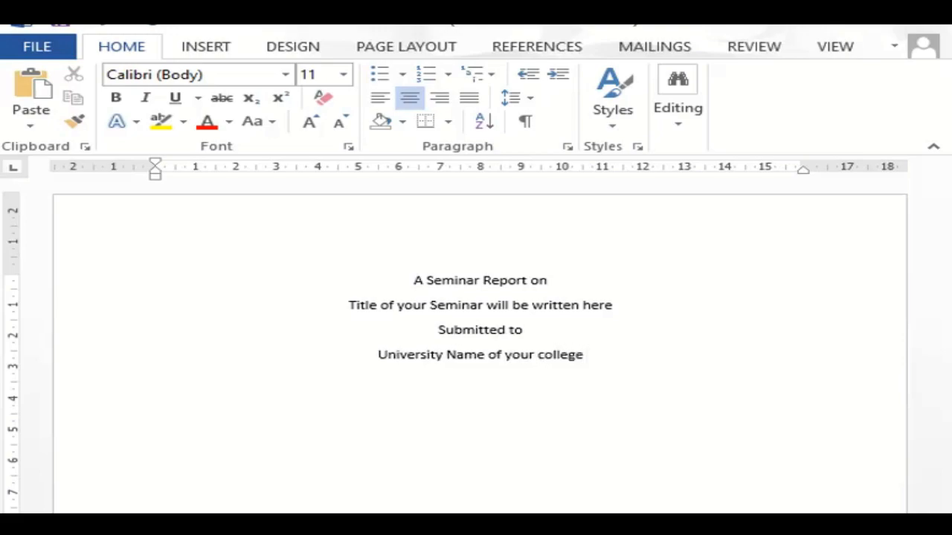
pyautogui.write('that')
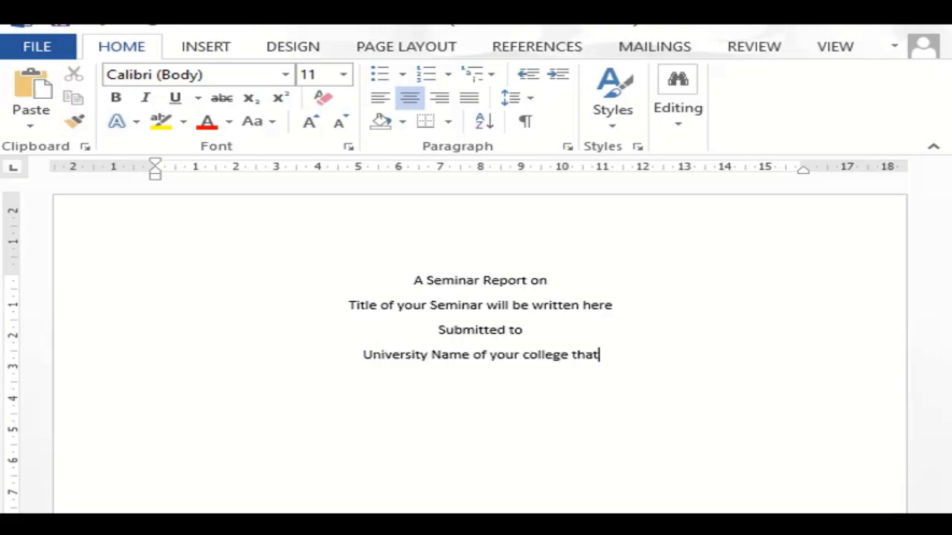
pyautogui.write(' was affileate')
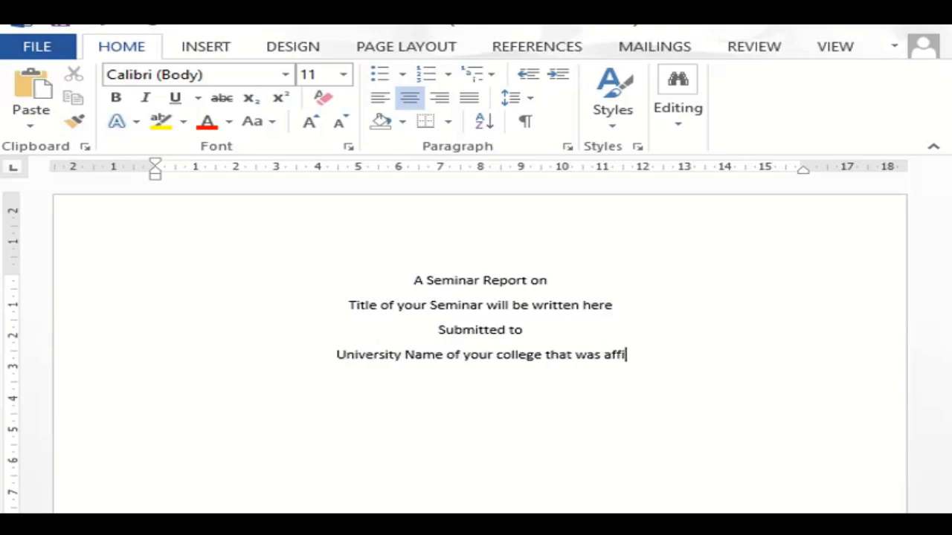
pyautogui.press('BackSpace')
pyautogui.press('BackSpace')
pyautogui.press('BackSpace')
pyautogui.press('BackSpace')
pyautogui.write('iated with')
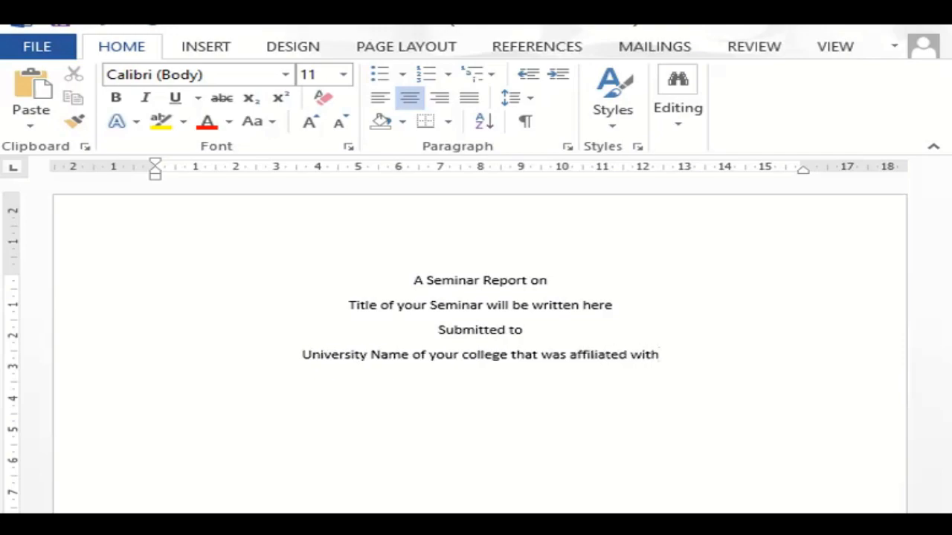
pyautogui.hotkey('shift', 'Home')
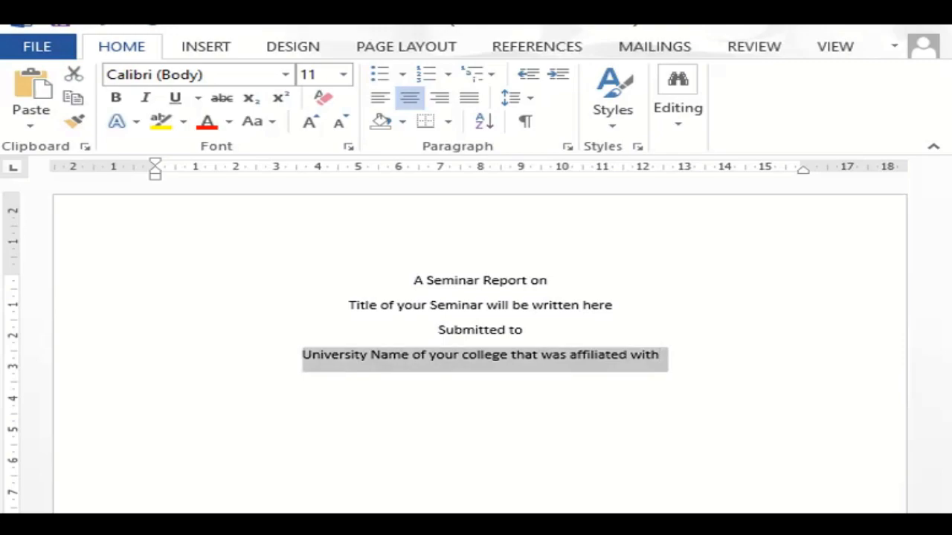
pyautogui.press('End')
# Step: Add the line "In Partial fulfilment of the Requirements for the Award of the Degree of" below the university line
pyautogui.press('Return')
pyautogui.write('In Part')
pyautogui.press('BackSpace')
pyautogui.write('Partial ful fil')
pyautogui.press('BackSpace')
pyautogui.write('fil')
pyautogui.press('BackSpace')
pyautogui.press('BackSpace')
pyautogui.press('BackSpace')
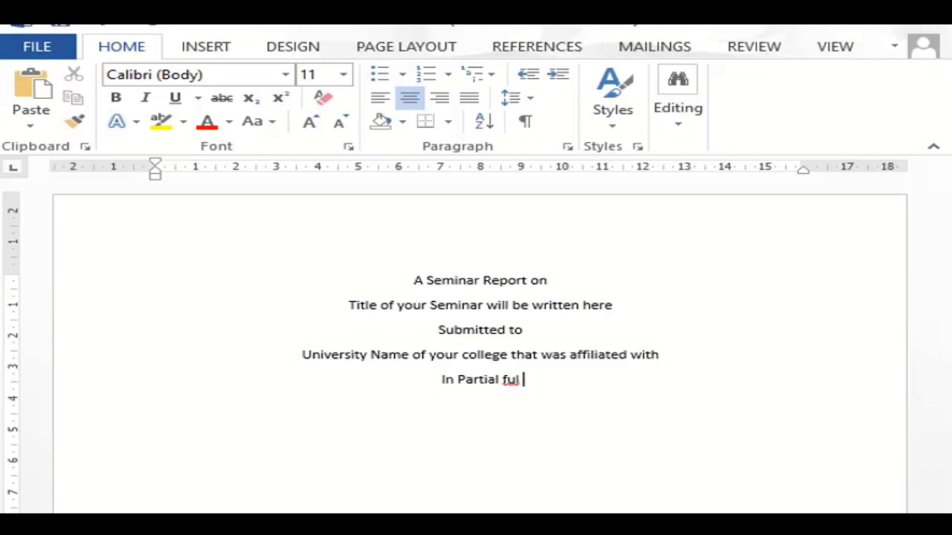
pyautogui.press('BackSpace')
pyautogui.write('fil')
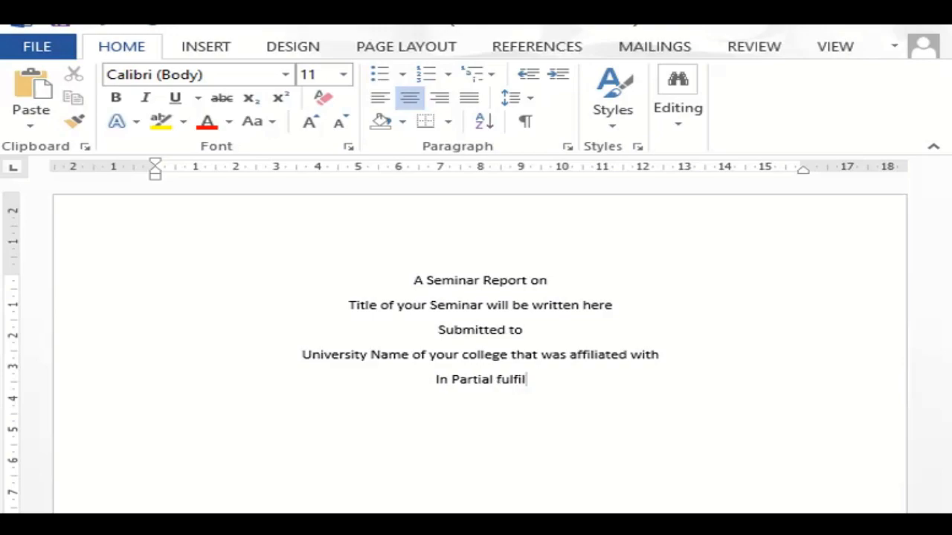
pyautogui.write('ment of ')
pyautogui.write('the Require')
pyautogui.write('ments f')
pyautogui.write('or the Aw')
pyautogui.write('arde')
pyautogui.press('BackSpace')
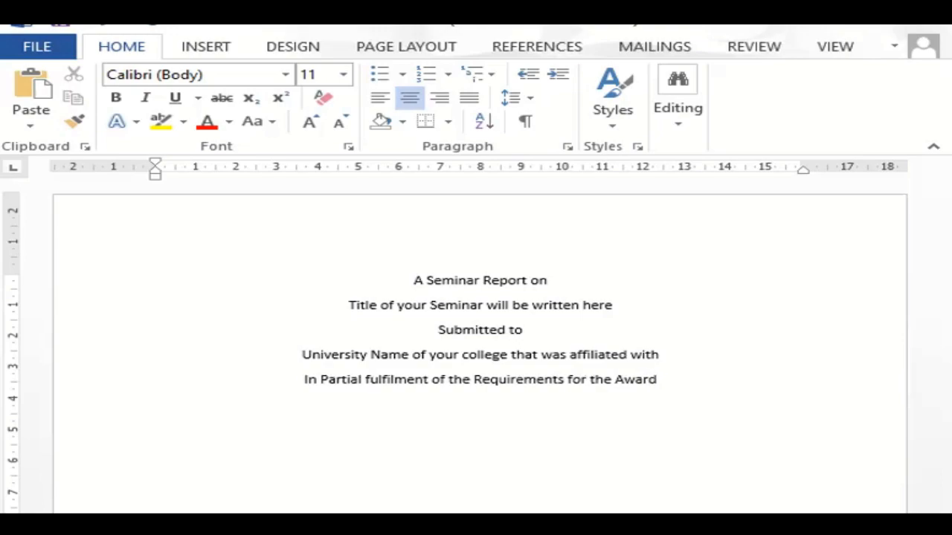
pyautogui.write('of the ')
pyautogui.write('Degr')
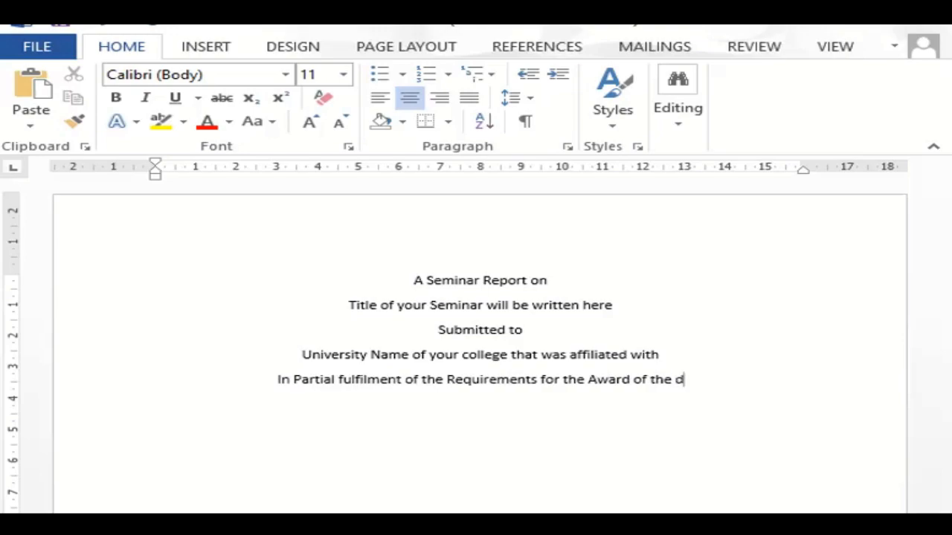
pyautogui.write('ee of')
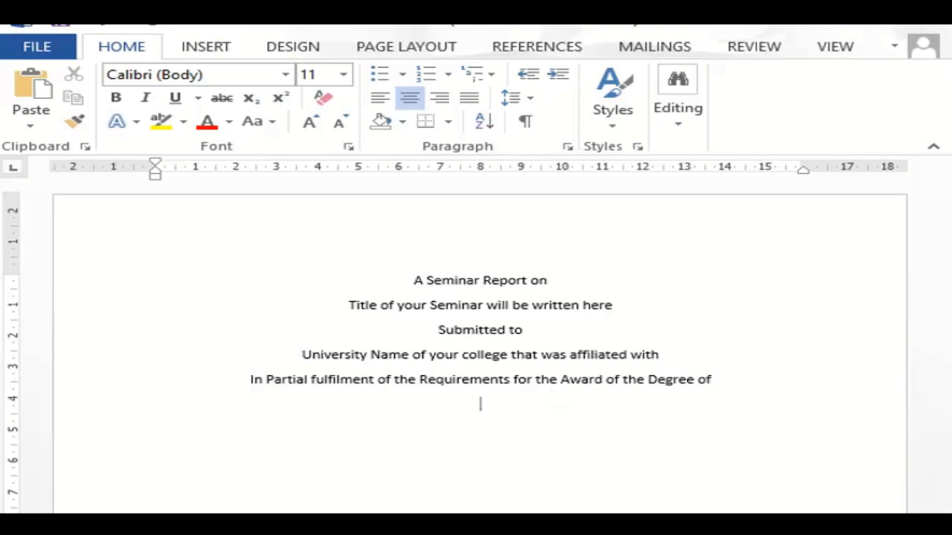
# Step: Add the separate lines "Bachelor of Technology", "In" and "Department Name" below the degree award line
pyautogui.write('Bachelor o')
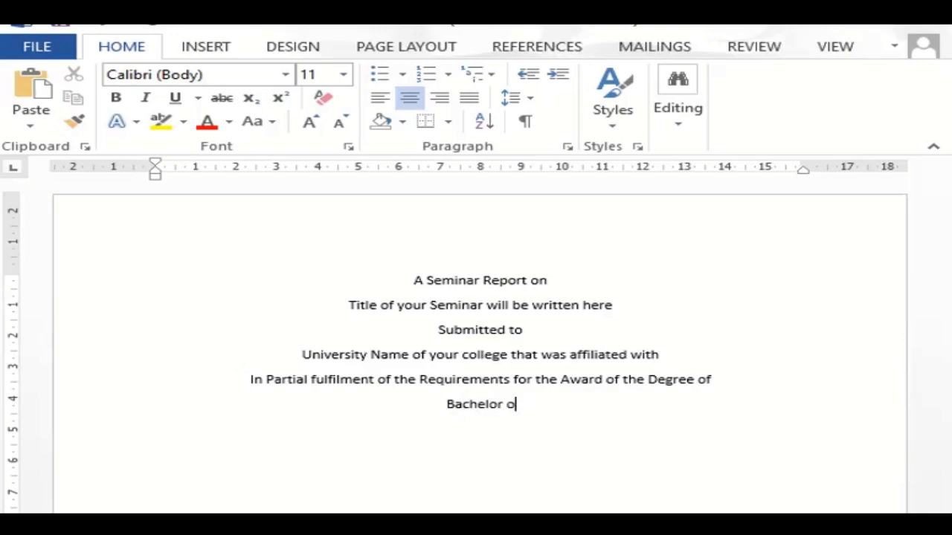
pyautogui.write('f Techn')
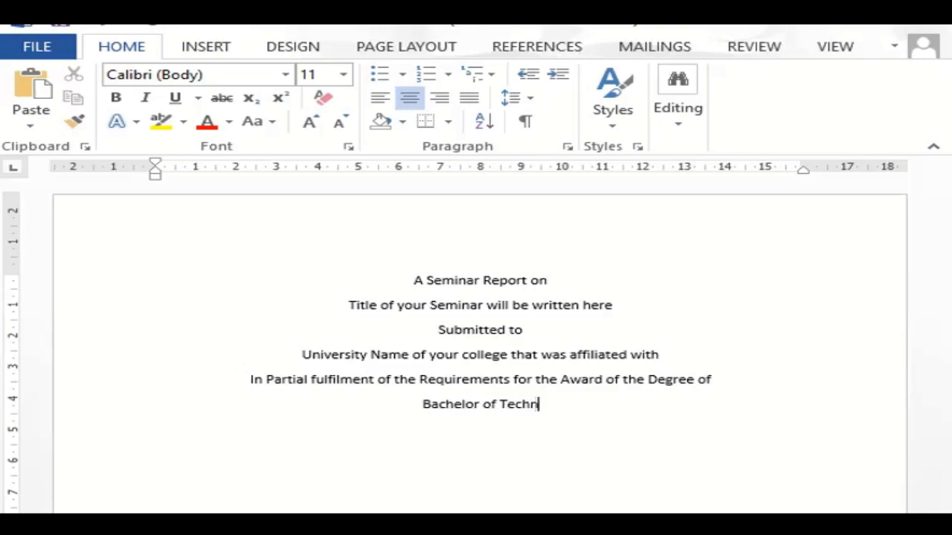
pyautogui.write('ology')
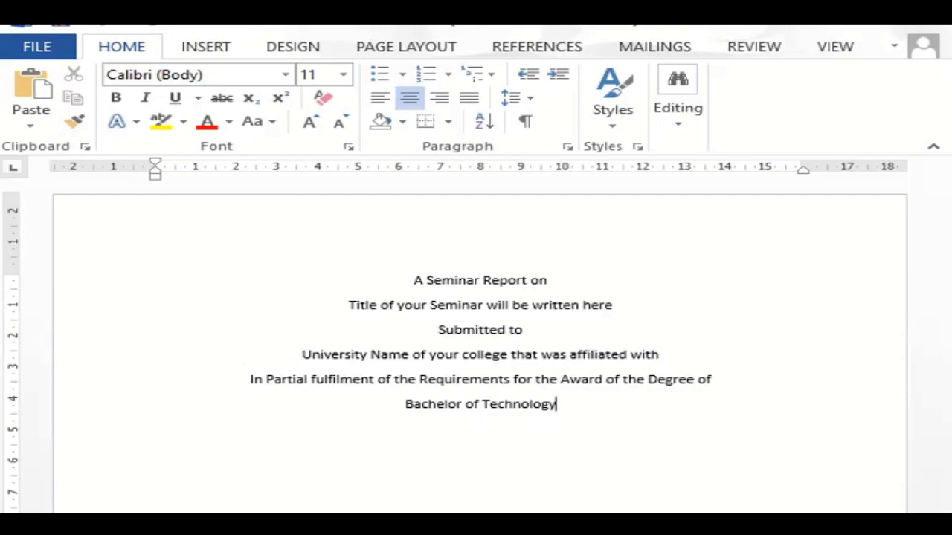
pyautogui.press('Return')
pyautogui.write('in')
pyautogui.press('Return')
pyautogui.write('Deparm')
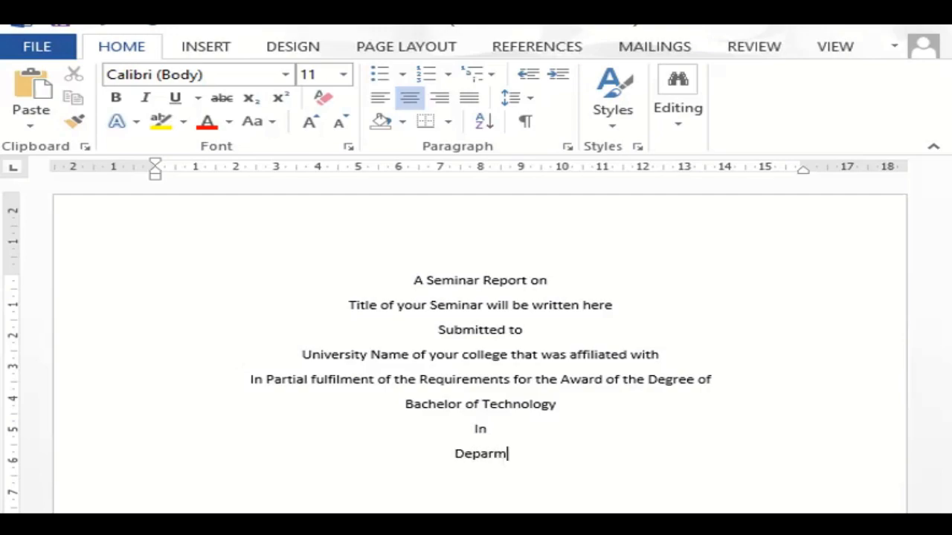
pyautogui.press('BackSpace')
pyautogui.write('tment Name')
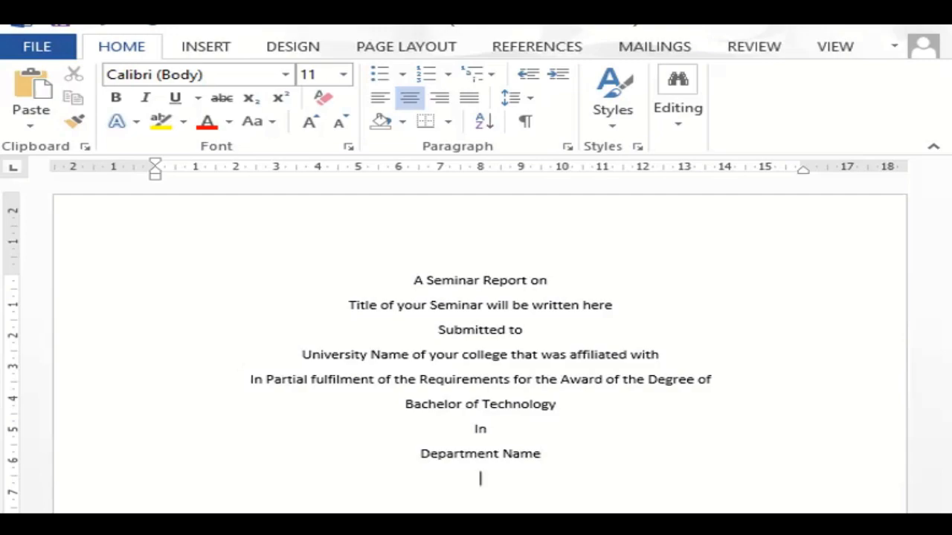
# Step: Add the lines "Submitted by" and "Name of the student" below the department line
pyautogui.write('Submitted by')
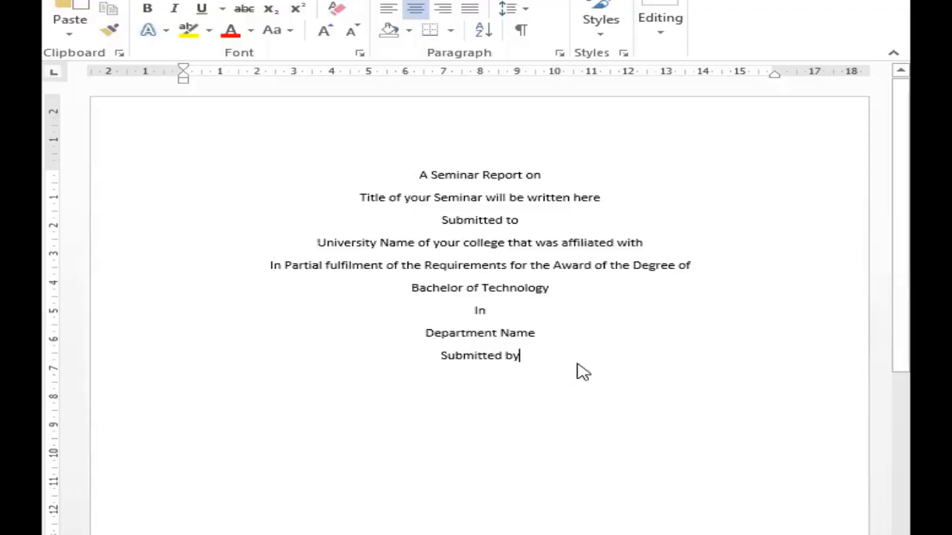
pyautogui.press('Return')
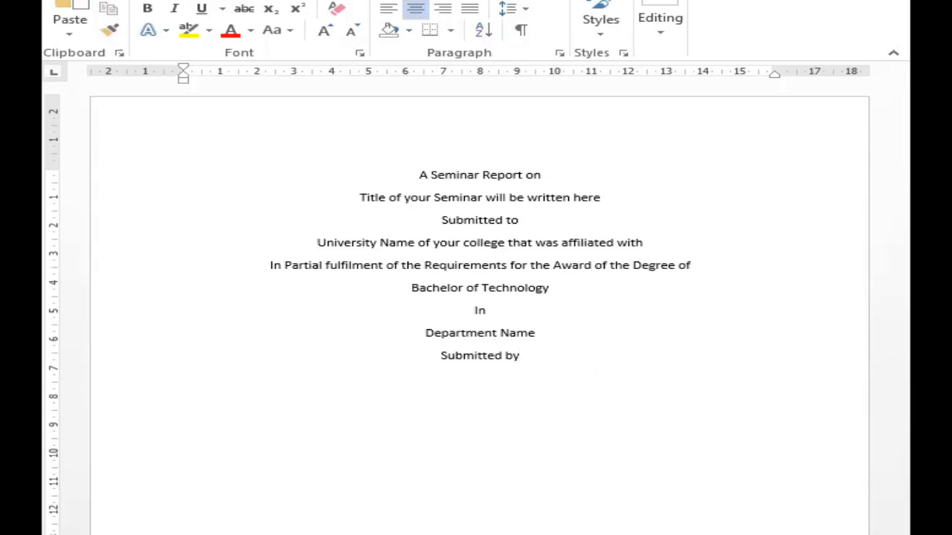
pyautogui.write('Name of the student')
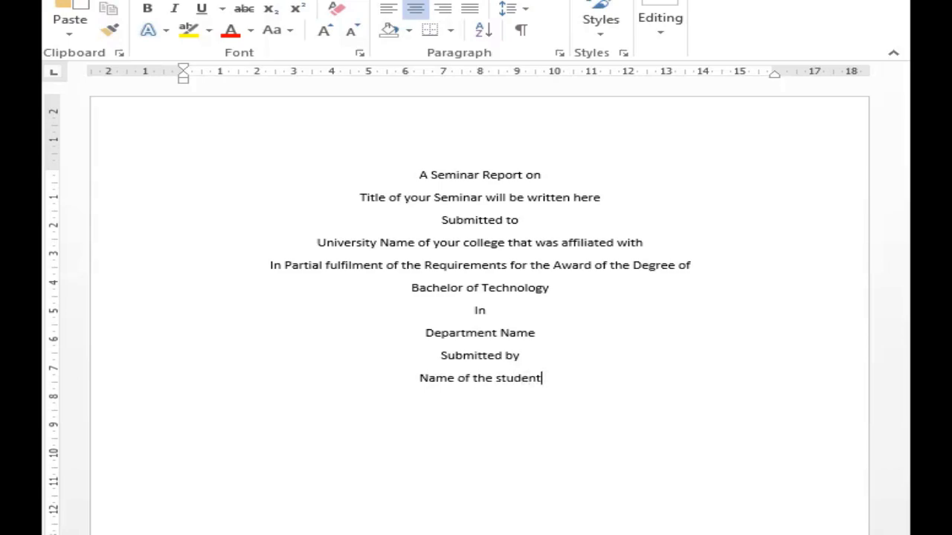
# Step: Add "(Roll Number)" in parentheses after "Name of the student" on the same line, separated by a wide three-tab gap
pyautogui.press('Tab')
pyautogui.press('Tab')
pyautogui.press('Tab')
pyautogui.write('Roll Number')
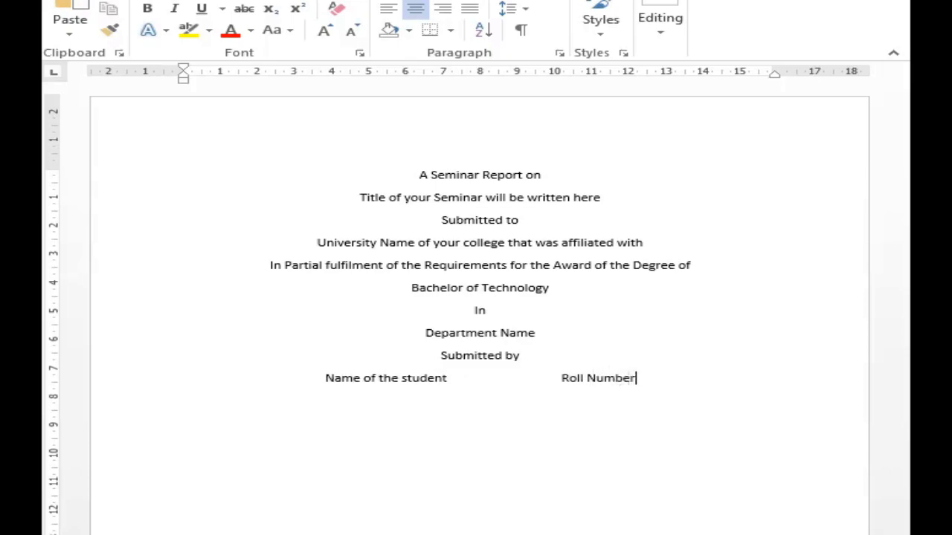
pyautogui.write(')')
pyautogui.hotkey('ctrl', 'Left')
pyautogui.hotkey('ctrl', 'Left')
pyautogui.hotkey('ctrl', 'Left')
pyautogui.write('(')
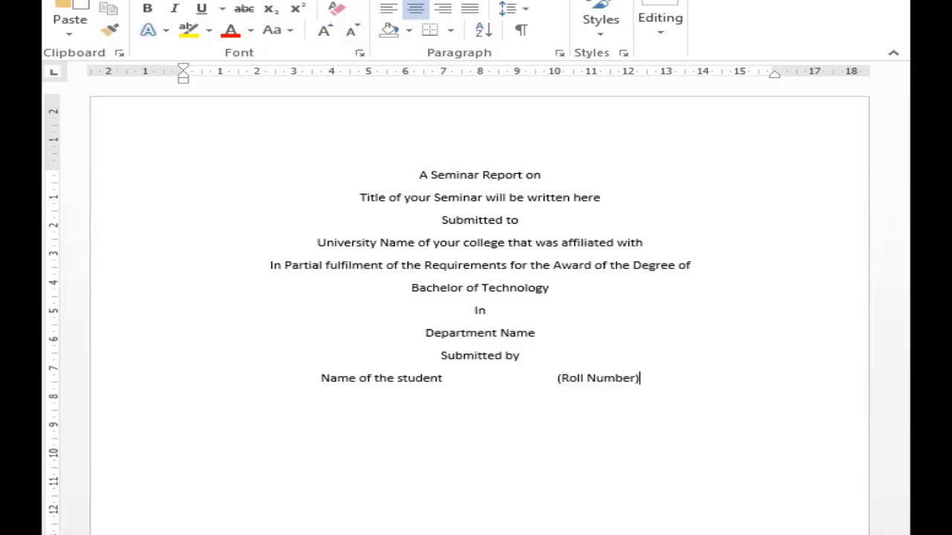
# Step: Add the line "Under the Supervision of" below the student name and roll number line
pyautogui.press('Return')
pyautogui.write('Under the Supervision of')
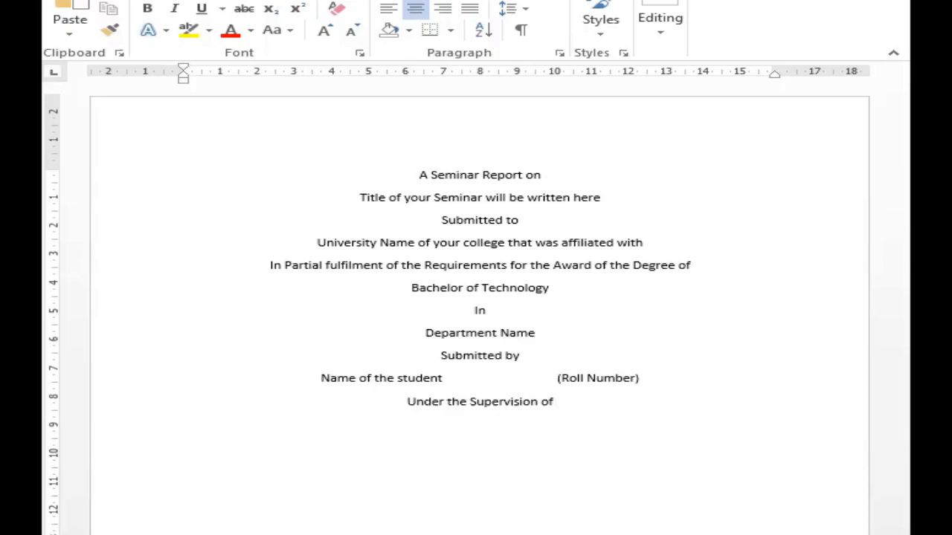
# Step: Try replacing the supervision line with the wording "Under the Esteemed Guidance of"
pyautogui.hotkey('shift', 'Home')
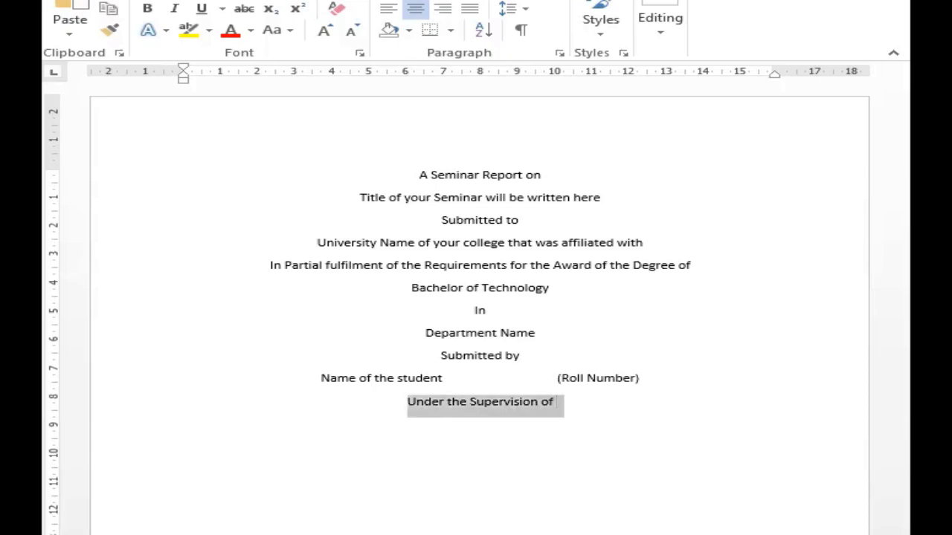
pyautogui.write('Under the G')
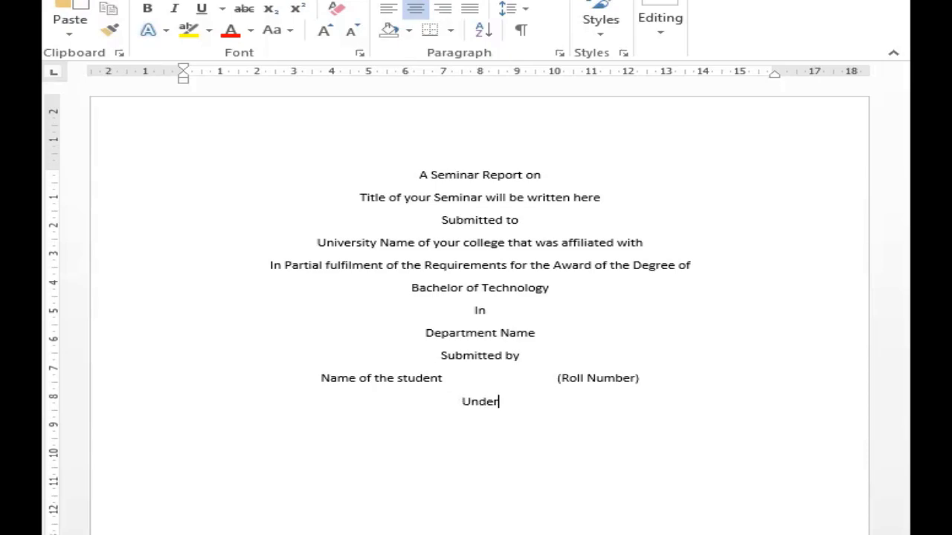
pyautogui.write('st')
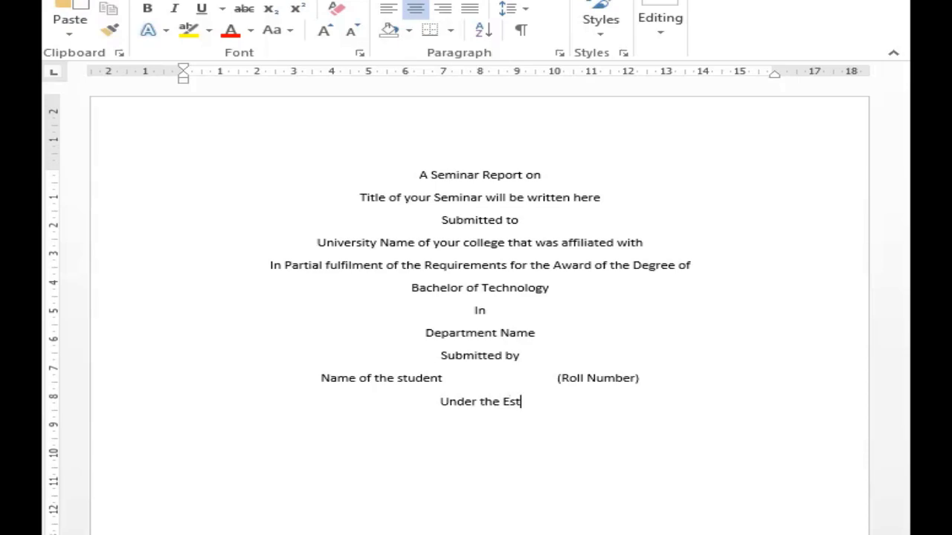
pyautogui.write('eemed Guidance of')
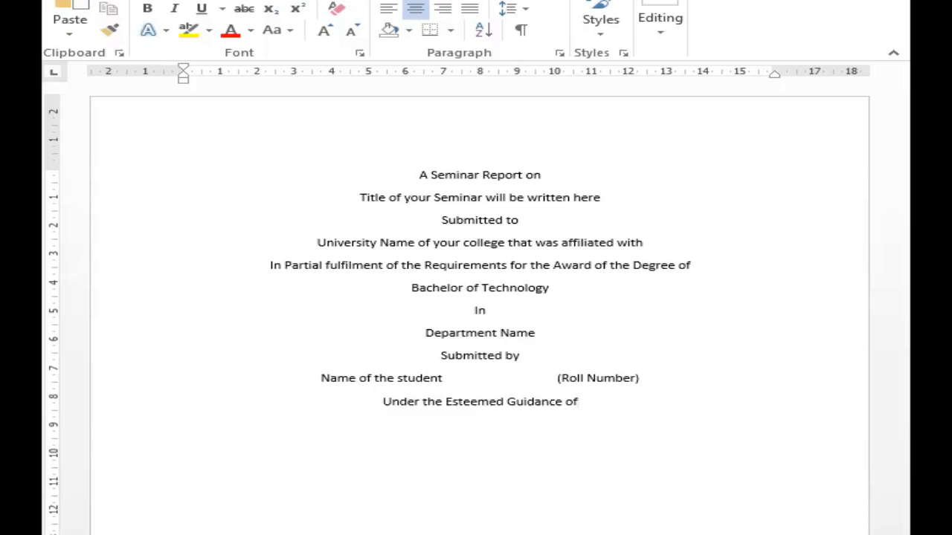
# Step: Restore the wording "Under the Supervision of" in place of the esteemed guidance line
pyautogui.hotkey('shift', 'Home')
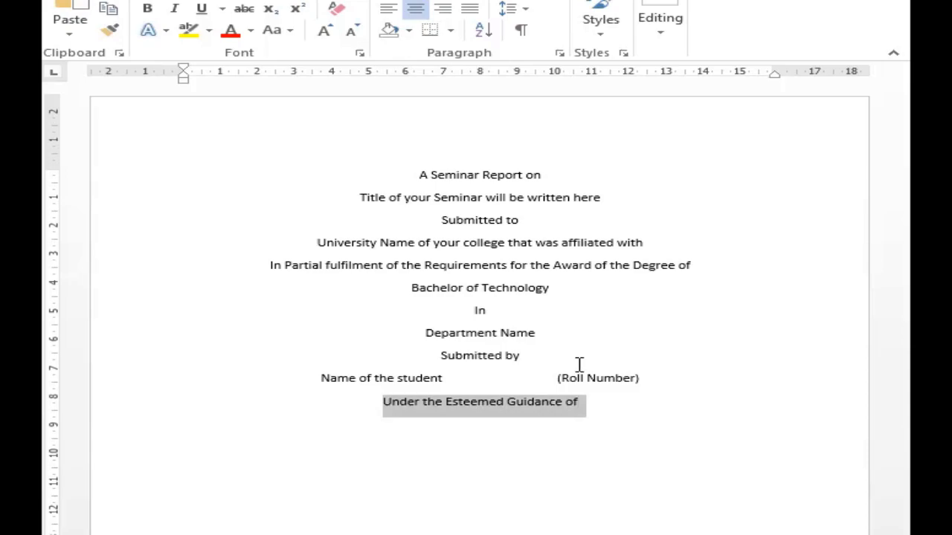
pyautogui.write('Under the Esteemed G')
pyautogui.press('BackSpace')
pyautogui.press('BackSpace')
pyautogui.press('BackSpace')
pyautogui.press('BackSpace')
pyautogui.press('BackSpace')
pyautogui.press('BackSpace')
pyautogui.press('BackSpace')
pyautogui.press('BackSpace')
pyautogui.press('BackSpace')
pyautogui.press('BackSpace')
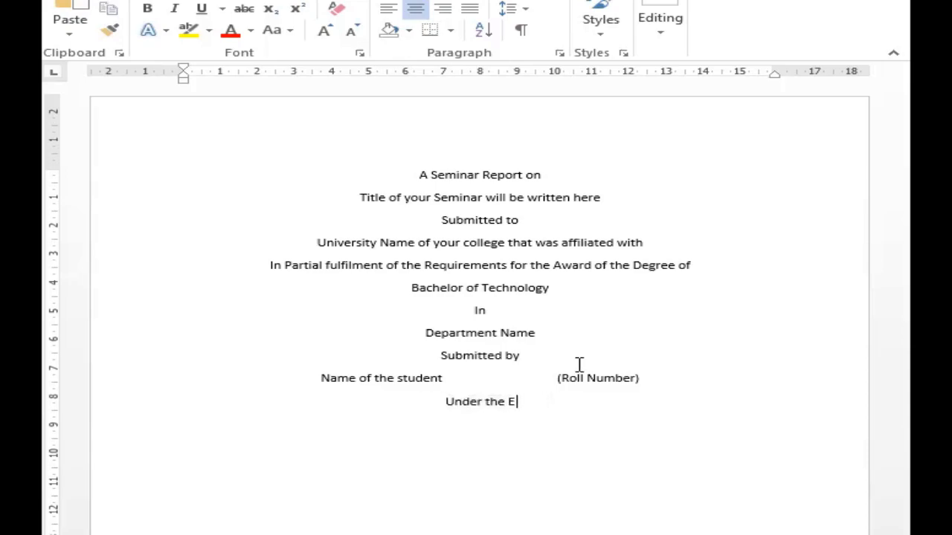
pyautogui.write('G')
pyautogui.press('BackSpace')
pyautogui.press('BackSpace')
pyautogui.press('BackSpace')
pyautogui.press('BackSpace')
pyautogui.press('BackSpace')
pyautogui.press('BackSpace')
pyautogui.press('BackSpace')
pyautogui.press('BackSpace')
pyautogui.press('BackSpace')
pyautogui.press('BackSpace')
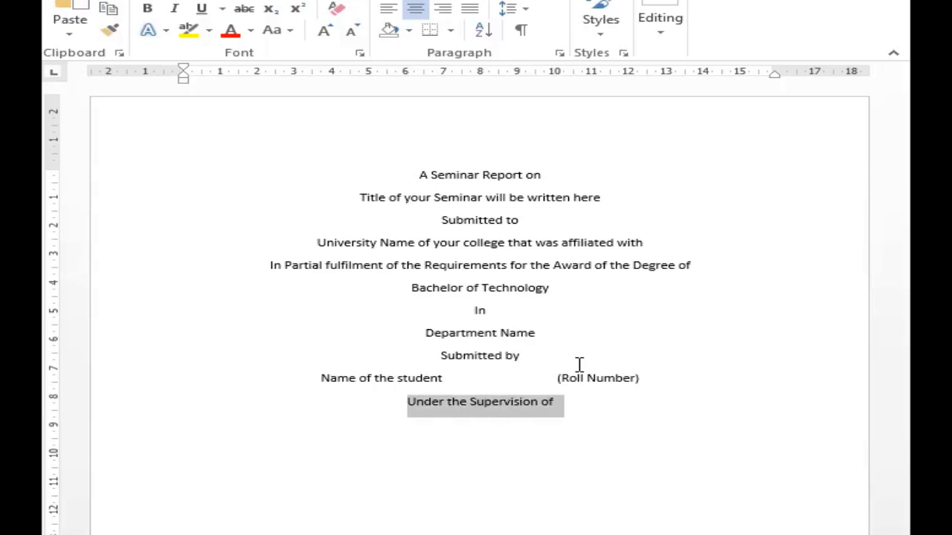
# Step: Add the line "Guide Name" below the supervision line, correcting the spelling of "Guide"
pyautogui.press('Right')
pyautogui.press('Return')
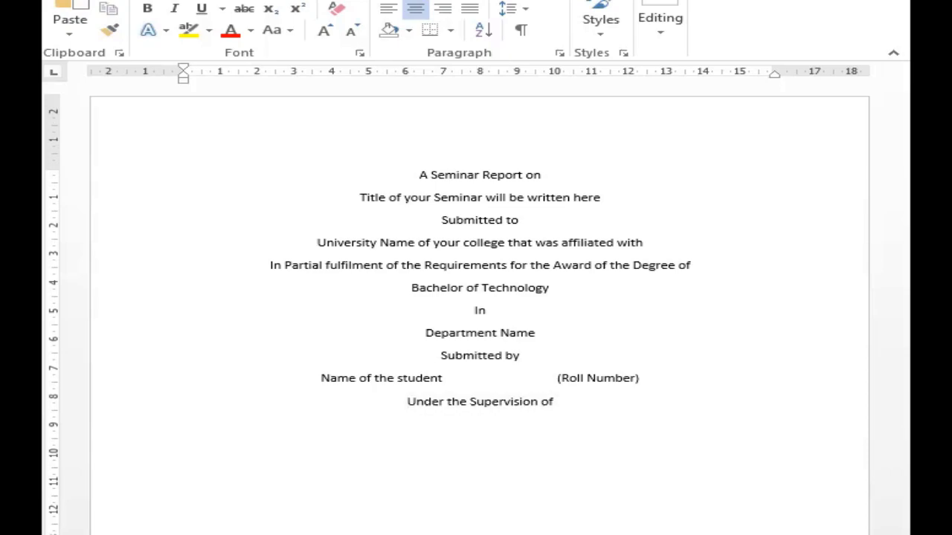
pyautogui.write('Gudie Name')
pyautogui.press('Home')
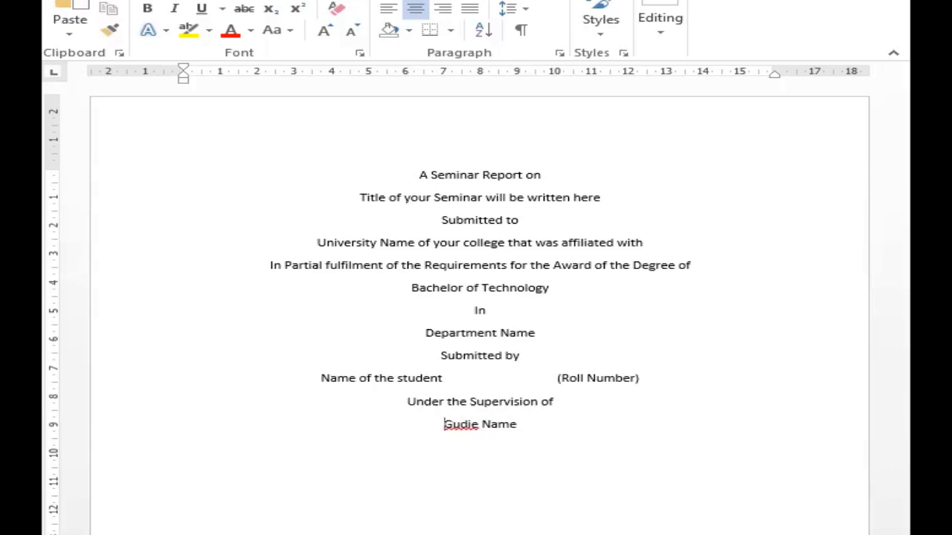
pyautogui.click(577, 364)
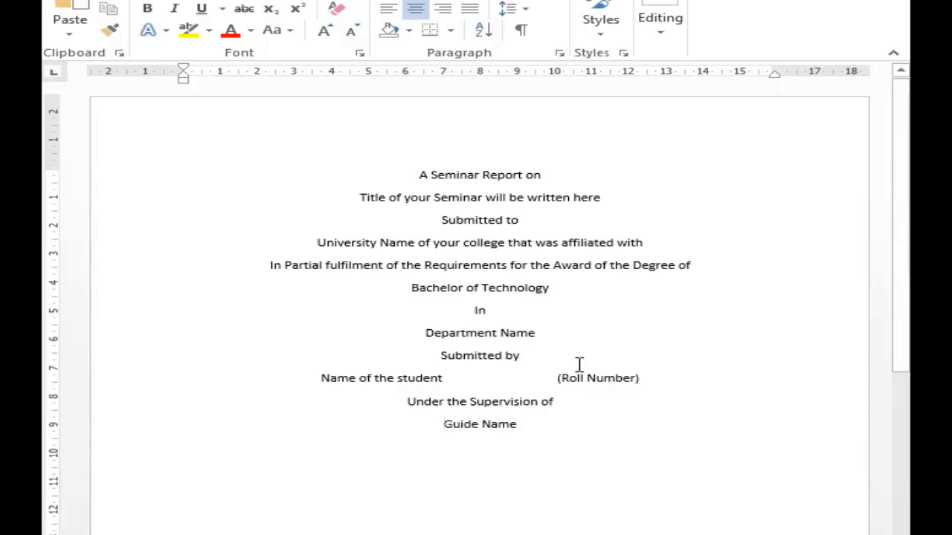
# Step: Insert the titles "Mr. / Ms. / Dr." in front of "Guide Name"
pyautogui.write('Mr. ')
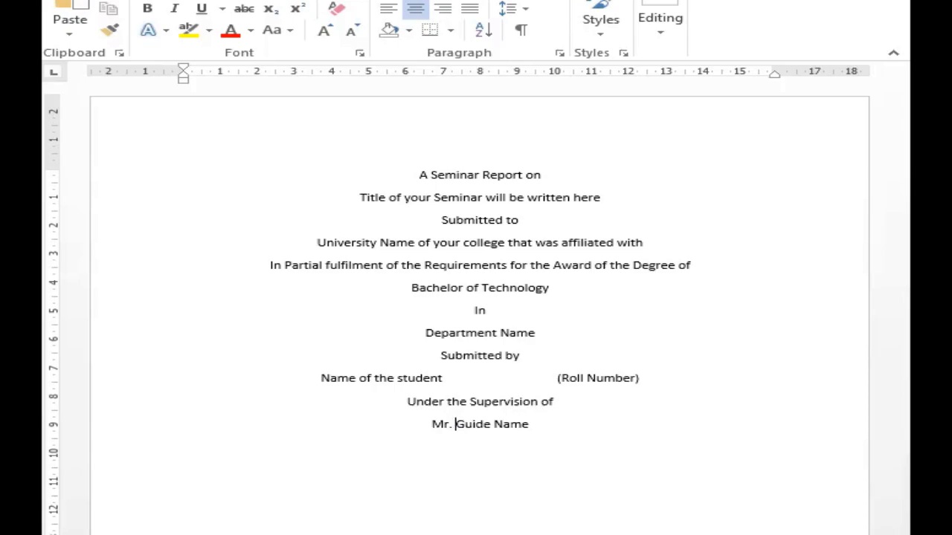
pyautogui.write('/ ')
pyautogui.write('Ms/')
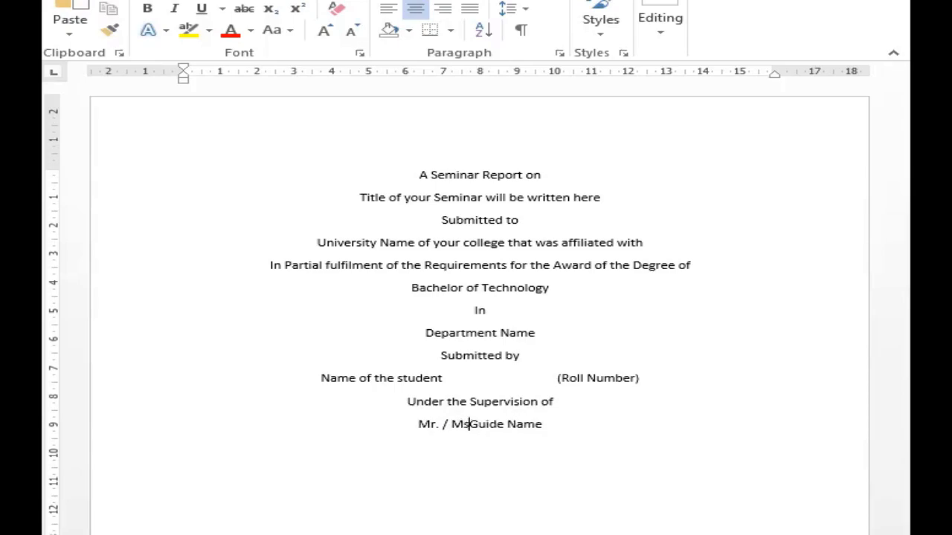
pyautogui.press('BackSpace')
pyautogui.write('./')
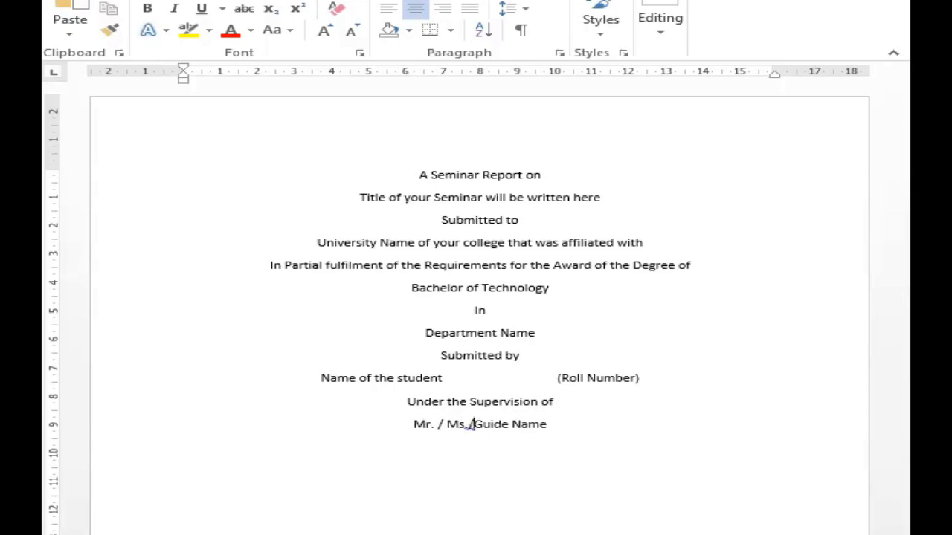
pyautogui.press('BackSpace')
pyautogui.press('Left')
pyautogui.press('Right')
pyautogui.write('Dr.')
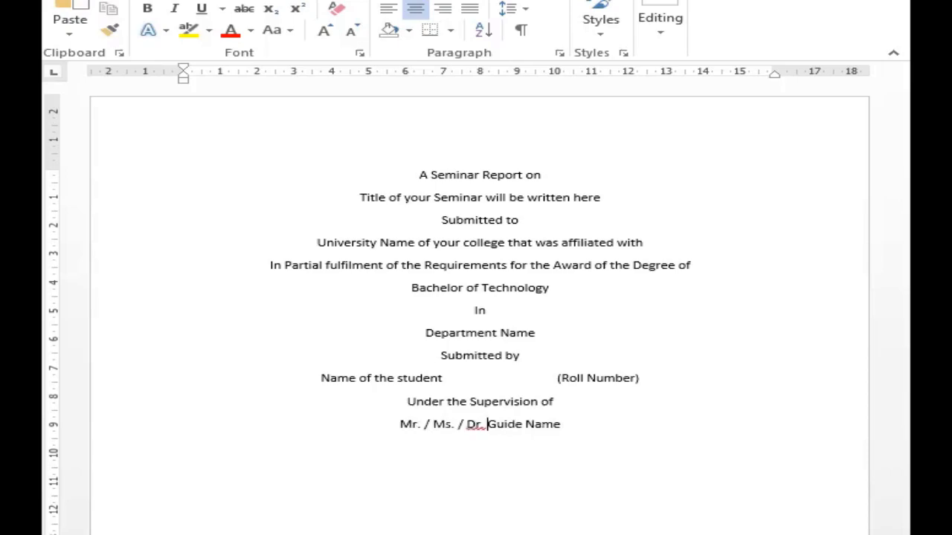
# Step: Append ", Qualification" after "Guide Name" on the same line
pyautogui.press('End')
pyautogui.press('Return')
pyautogui.press('Up')
pyautogui.press('End')
pyautogui.write(', Qualificatuon')
pyautogui.press('BackSpace')
pyautogui.press('BackSpace')
pyautogui.press('BackSpace')
pyautogui.press('BackSpace')
pyautogui.write('tuio')
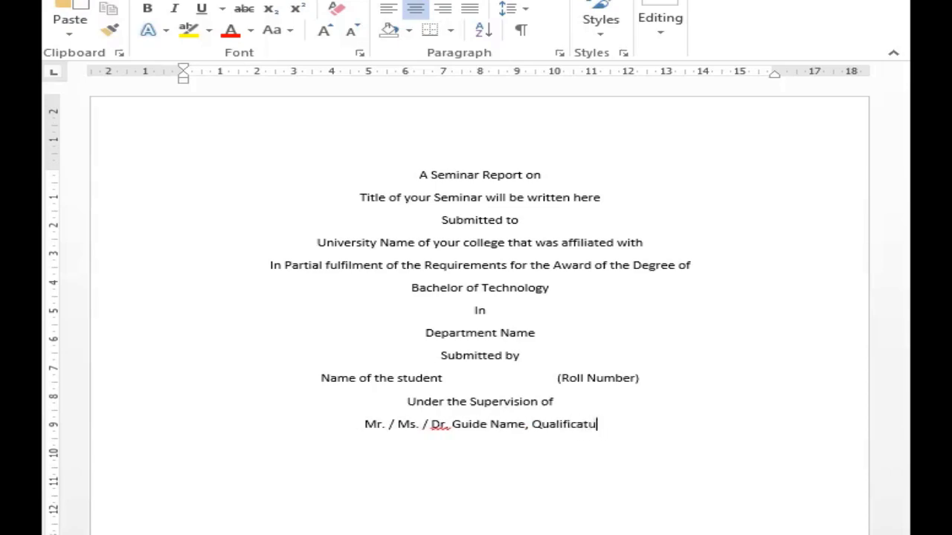
pyautogui.press('BackSpace')
pyautogui.press('BackSpace')
pyautogui.press('BackSpace')
pyautogui.write('ion')
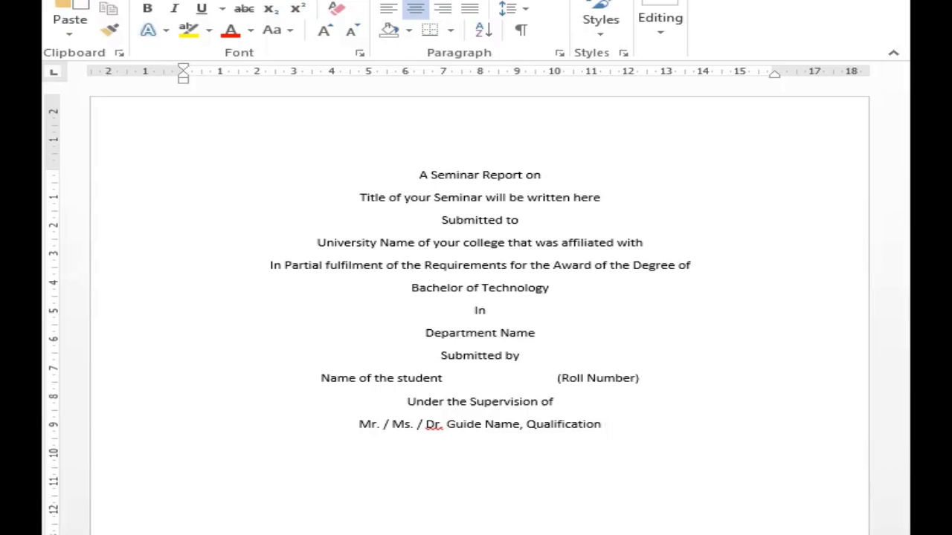
# Step: Add "Ph.D." after "Qualification" as an example and highlight the matching "Dr." title on the guide line
pyautogui.write('Ph.D.')
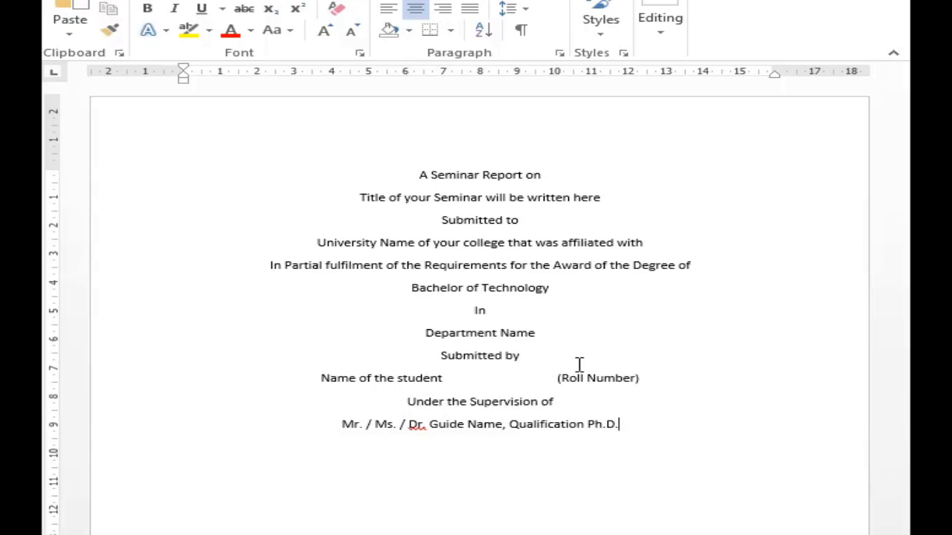
pyautogui.hotkey('shift', 'Left')
pyautogui.hotkey('shift', 'Left')
pyautogui.hotkey('ctrl', 'shift', 'Left')
pyautogui.hotkey('ctrl', 'Left')
pyautogui.hotkey('ctrl', 'Left')
pyautogui.hotkey('ctrl', 'Left')
pyautogui.hotkey('ctrl', 'Left')
pyautogui.hotkey('ctrl', 'Left')
pyautogui.press('Right')
pyautogui.hotkey('shift', 'Left')
pyautogui.hotkey('shift', 'Left')
pyautogui.hotkey('shift', 'Left')
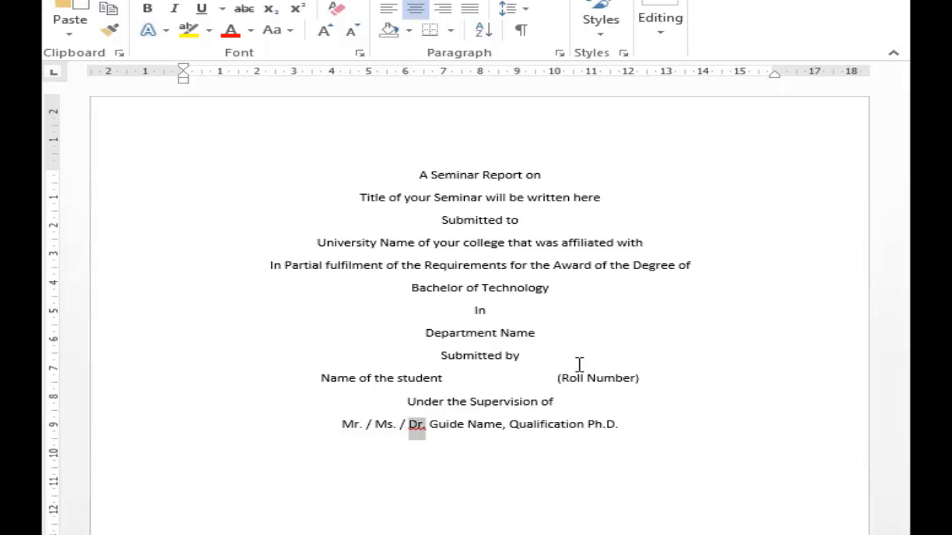
# Step: Delete the example "Ph.D." from the end of the guide line
pyautogui.press('End')
pyautogui.press('BackSpace')
pyautogui.press('BackSpace')
pyautogui.press('BackSpace')
pyautogui.press('BackSpace')
pyautogui.press('BackSpace')
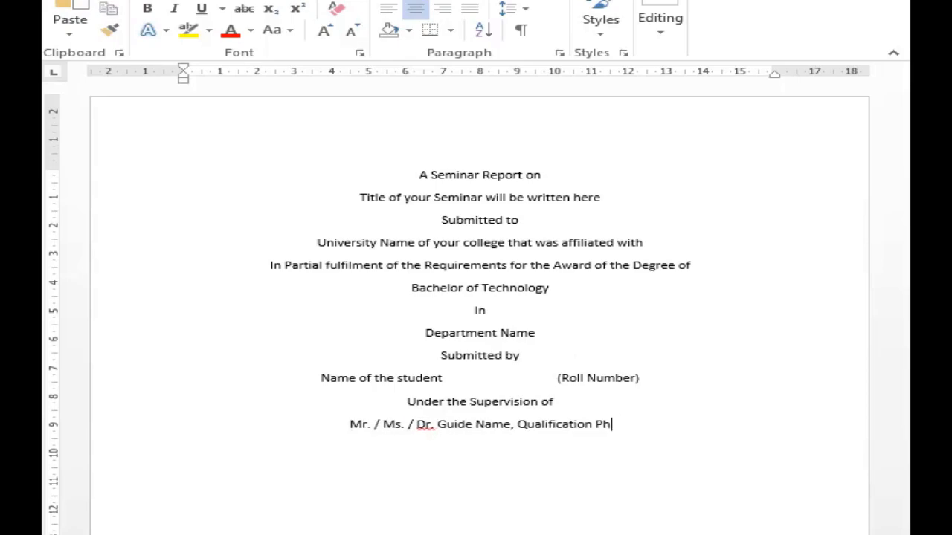
pyautogui.press('BackSpace')
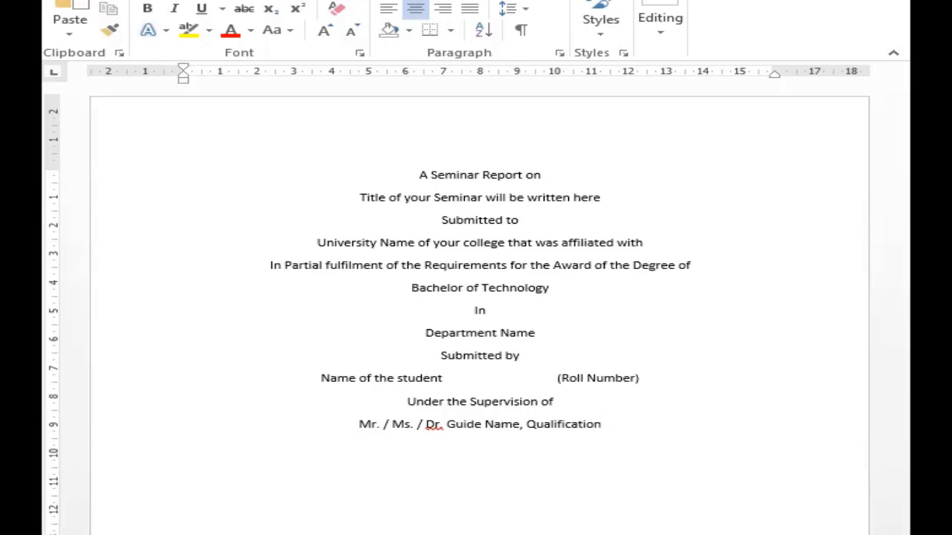
# Step: Add the line "Department name (Dept. of xxxxxxxx)" below the guide line
pyautogui.press('Return')
pyautogui.write('Department name')
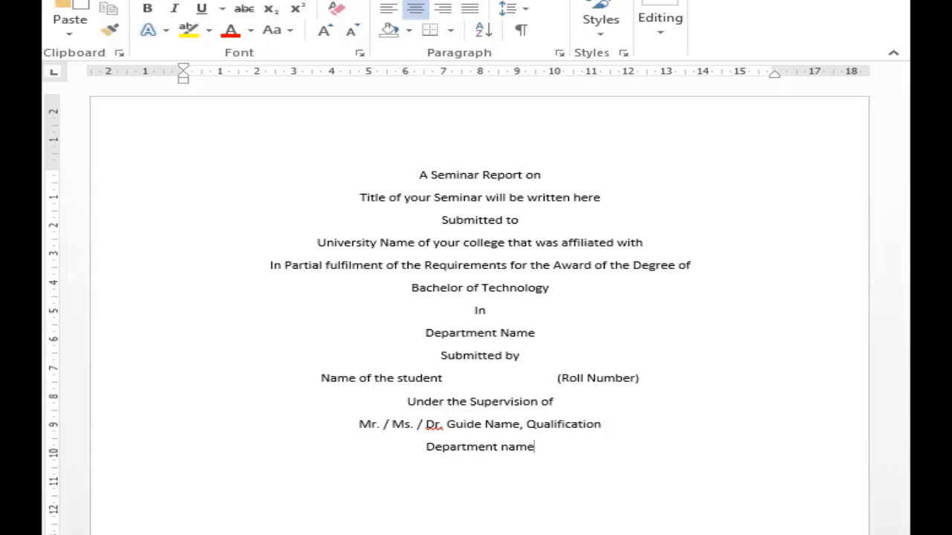
pyautogui.write('(D')
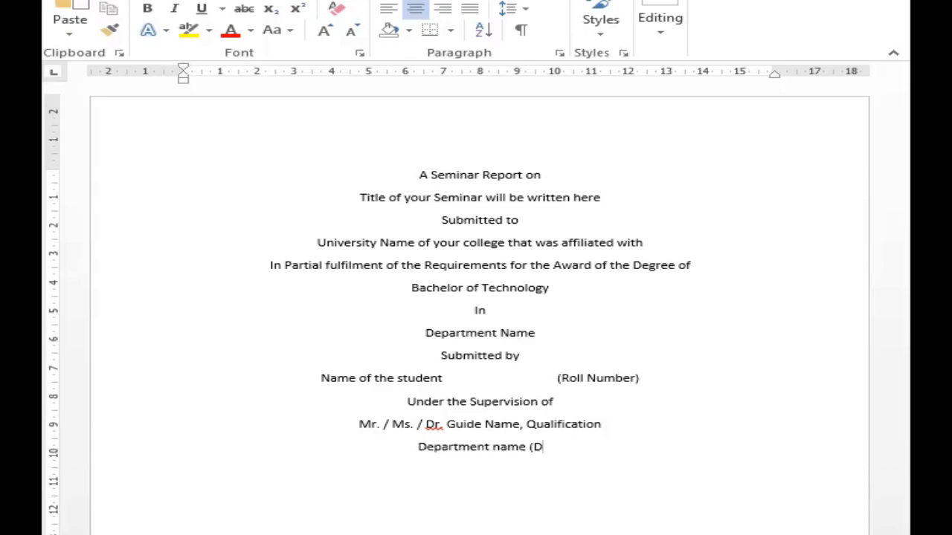
pyautogui.write('ept. of ')
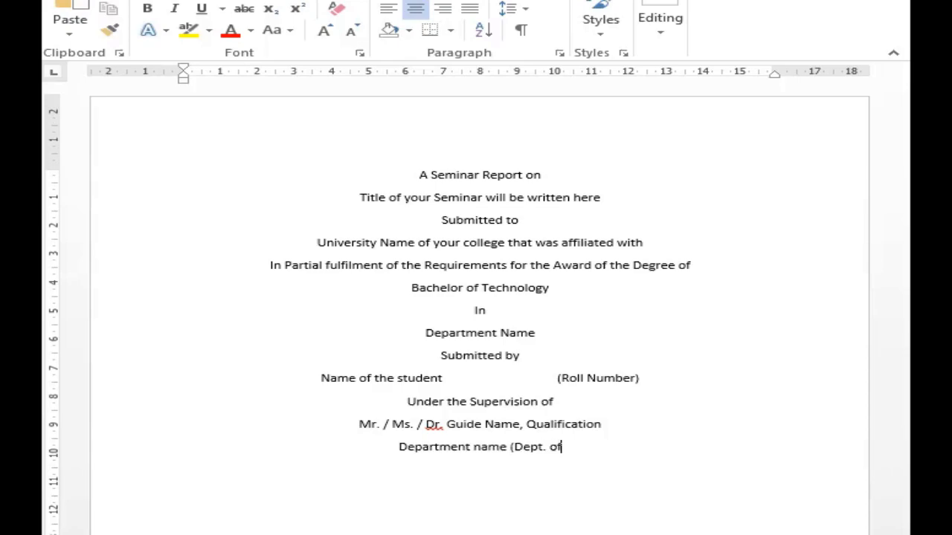
pyautogui.write('xx')
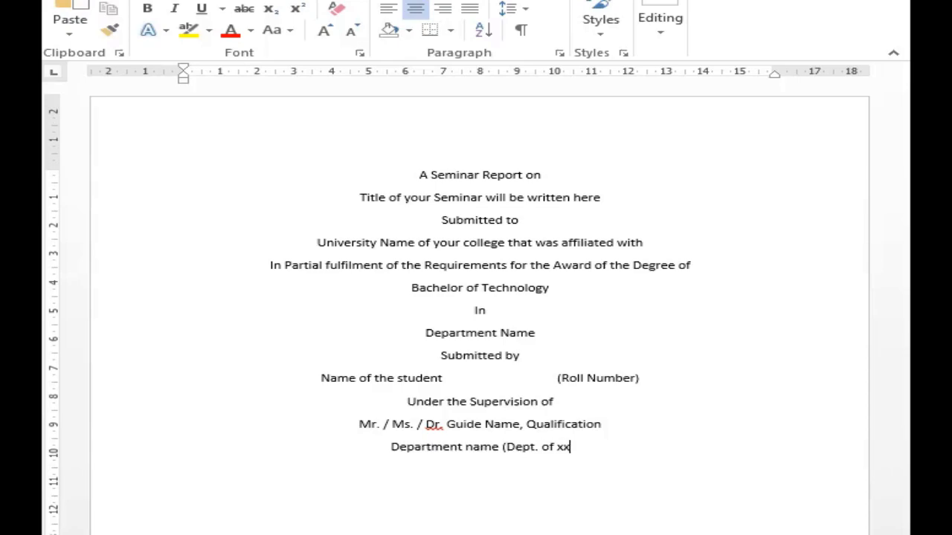
pyautogui.write('xxxxxx)')
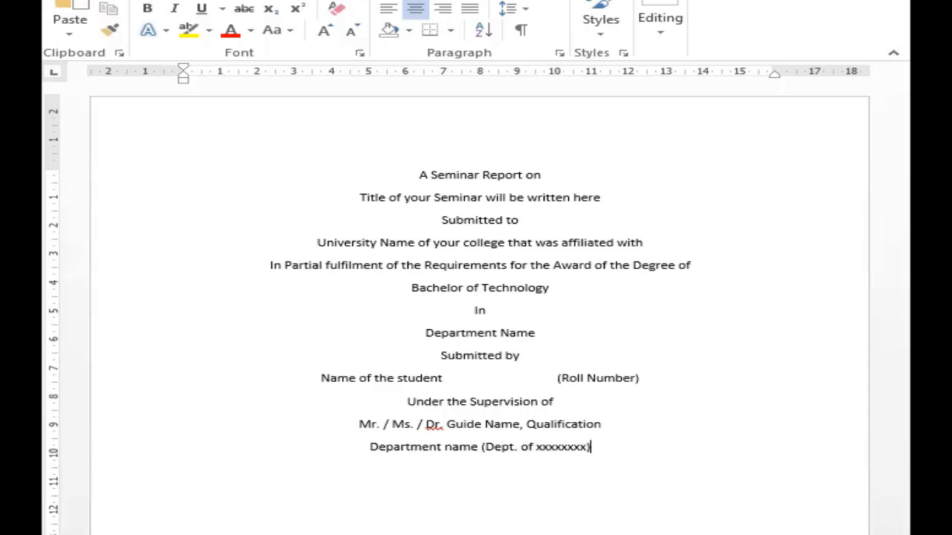
# Step: Add the separate lines "Logo" and "Department of XXXXXXXXXXX" below the guide's department line
pyautogui.press('Return')
pyautogui.write('Logo')
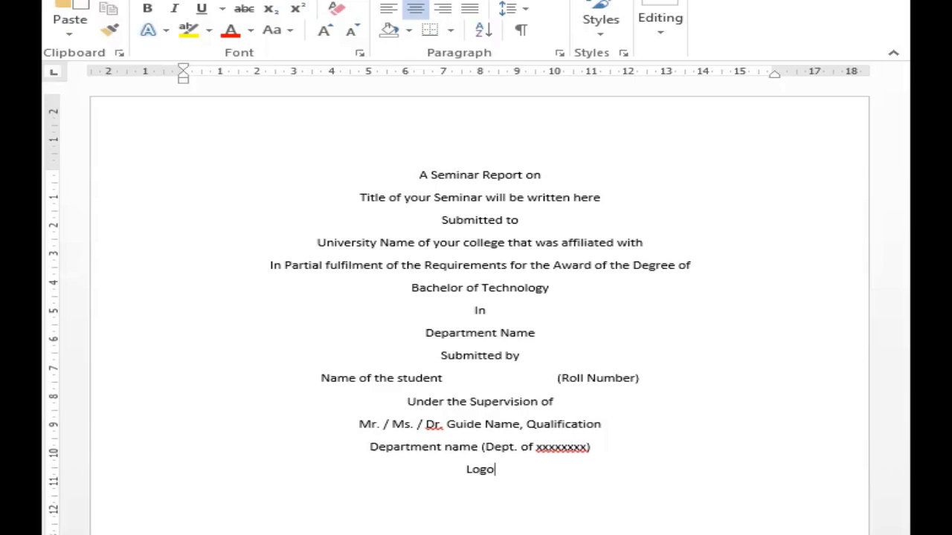
pyautogui.press('Return')
pyautogui.write('Department of ')
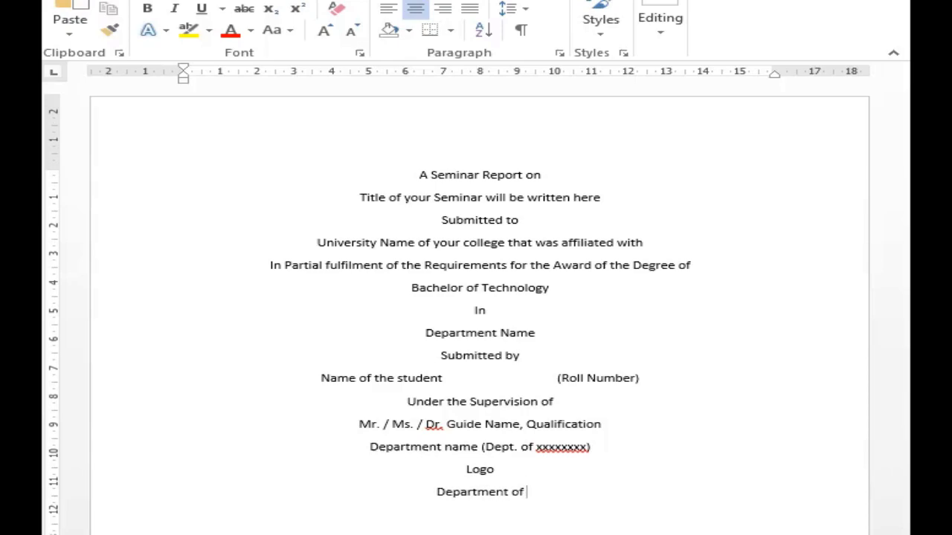
pyautogui.write('XX')
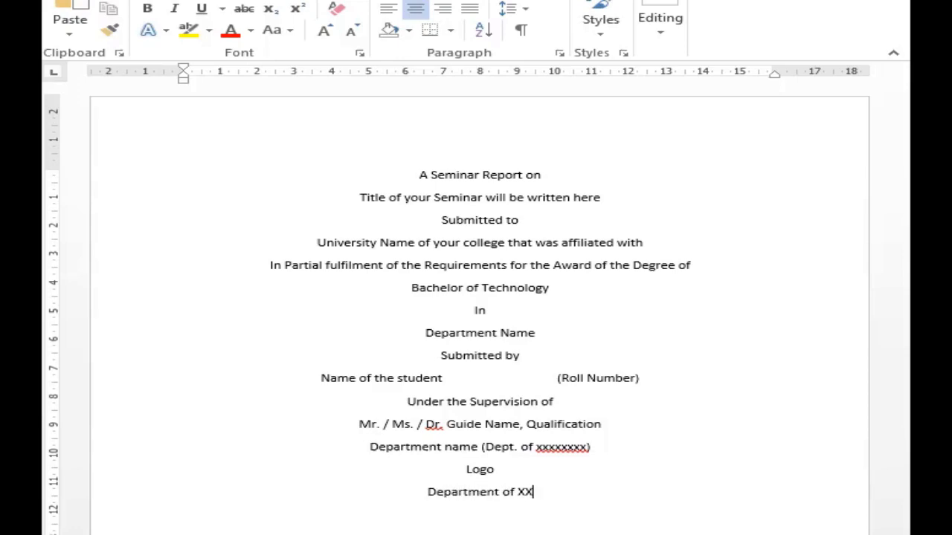
pyautogui.write('XXXXXXXXX')
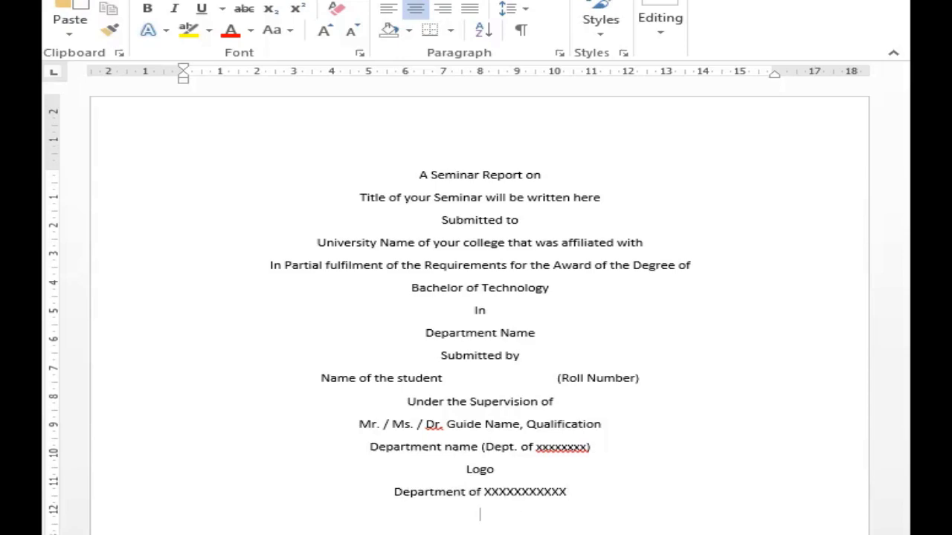
# Step: Add the line "Name of the College (Autonomous)" below the "Department of XXXXXXXXXXX" line
pyautogui.write('Name of the')
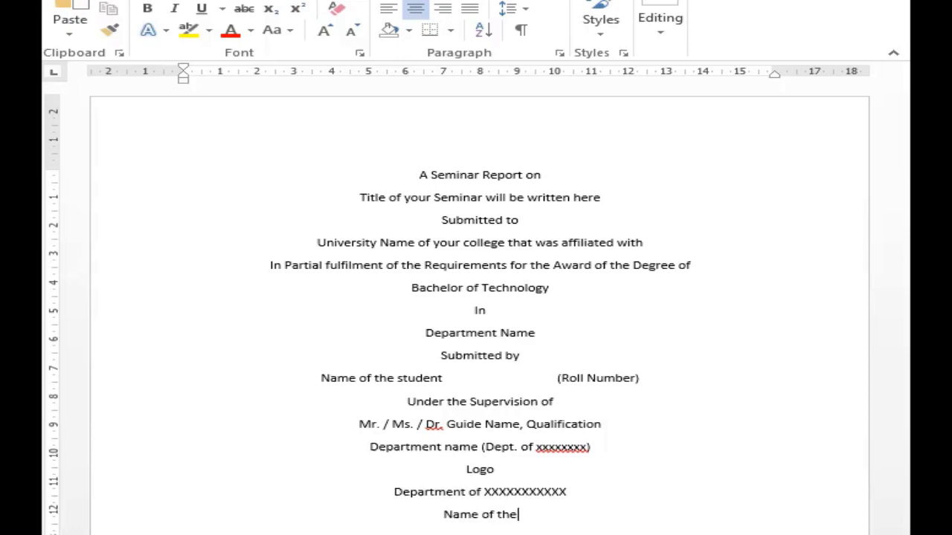
pyautogui.write(' COllege (')
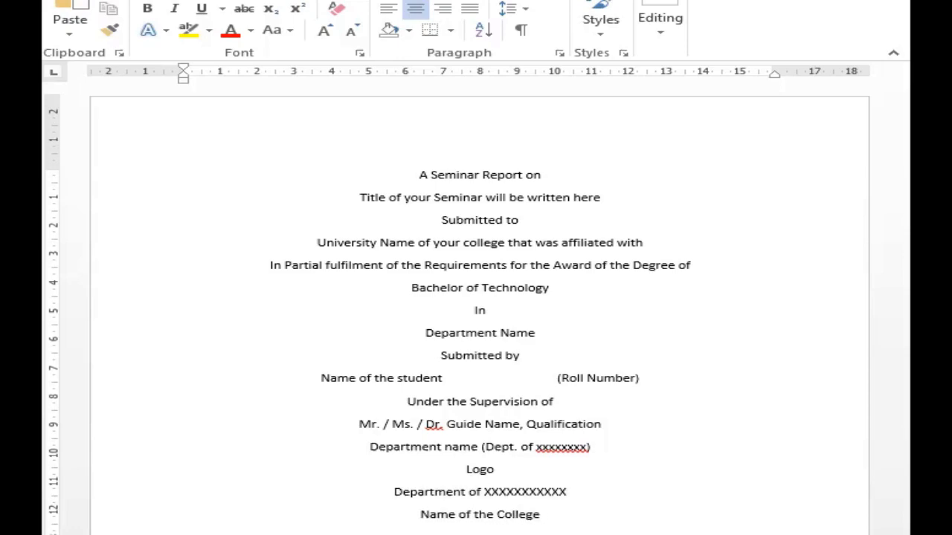
pyautogui.write('Auton')
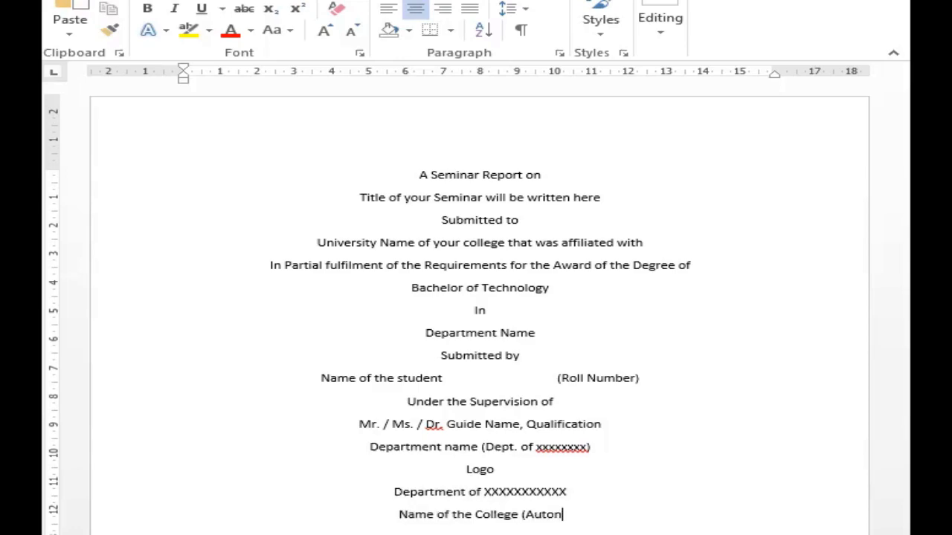
pyautogui.write('omous)')
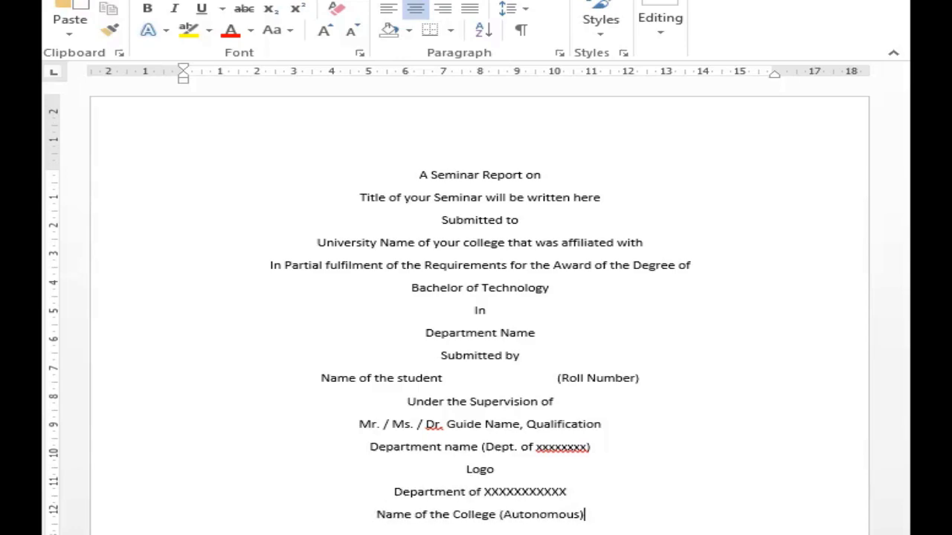
# Step: Add the lines "(Affiliated to university name and approved by AICTE, NBA, NAAC)" and "Address of your college" below the college name
pyautogui.press('Return')
pyautogui.hotkey('ctrl', 'v')
pyautogui.scroll(-1, 476, 298)
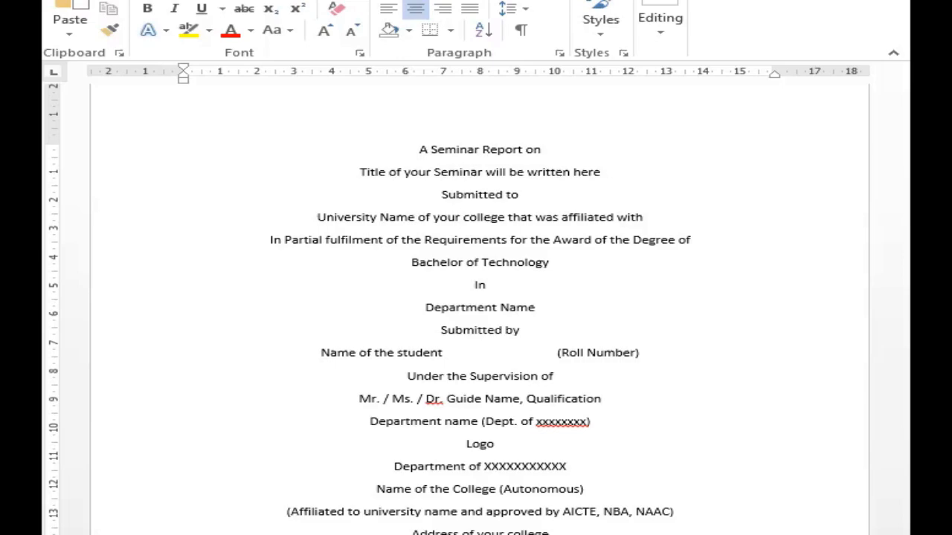
# Step: Set the first line "A Seminar Report on" in Times New Roman and enlarge it slightly
pyautogui.moveTo(412, 148); pyautogui.dragTo(541, 154)
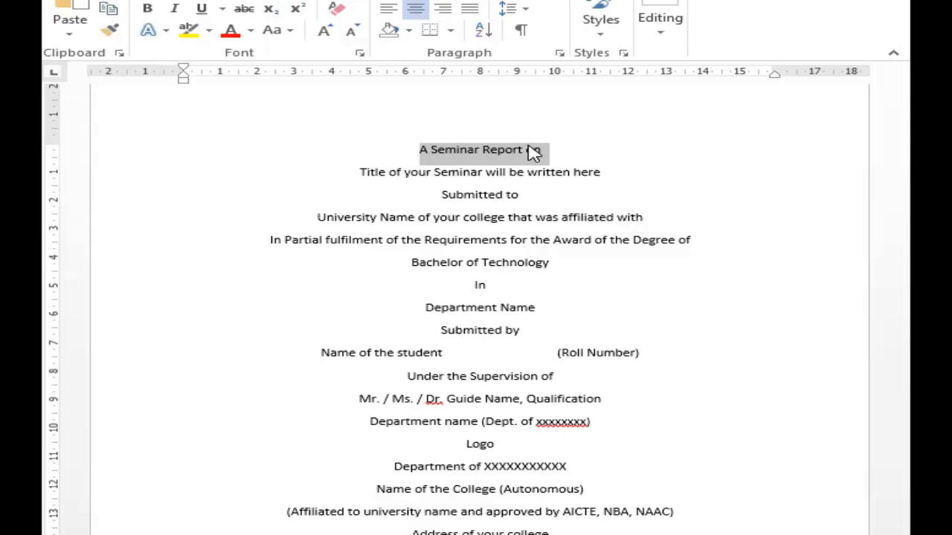
pyautogui.click(311, 3)
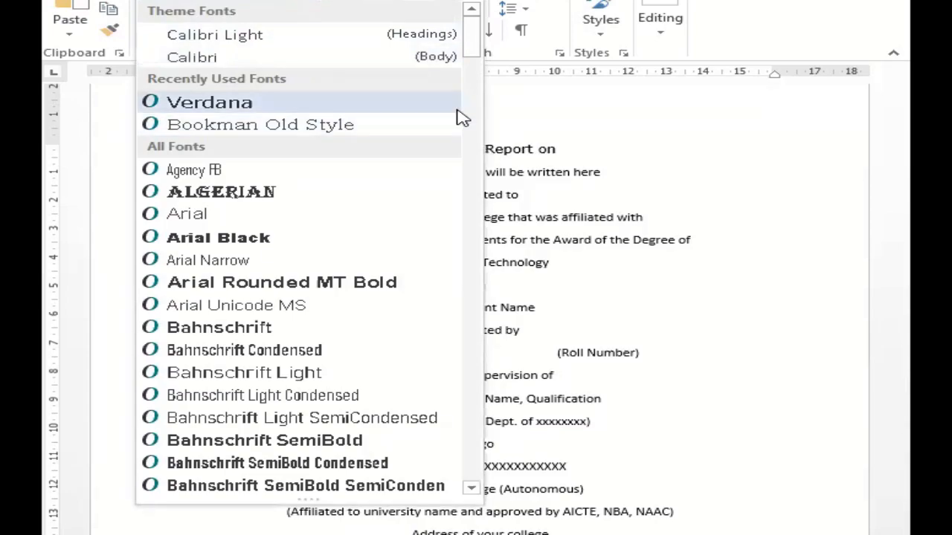
pyautogui.write('ti')
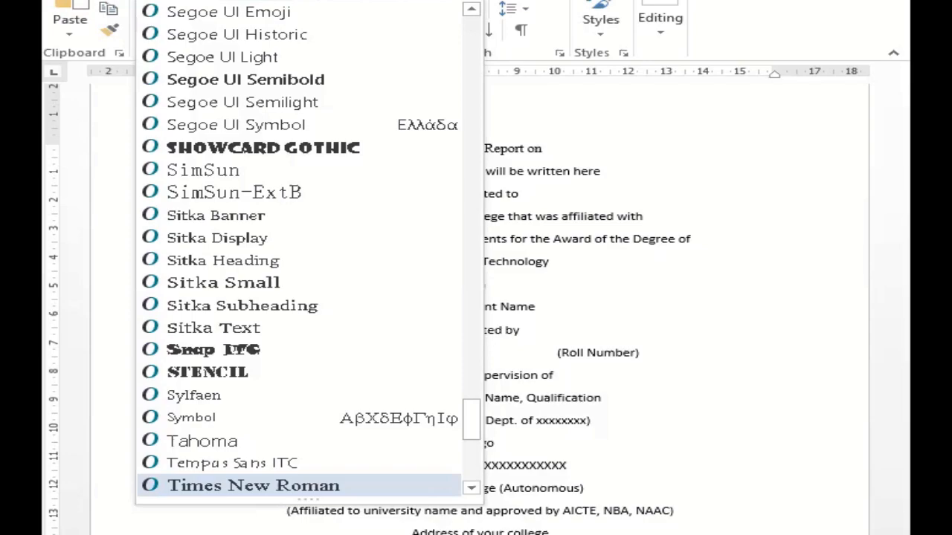
pyautogui.press('Return')
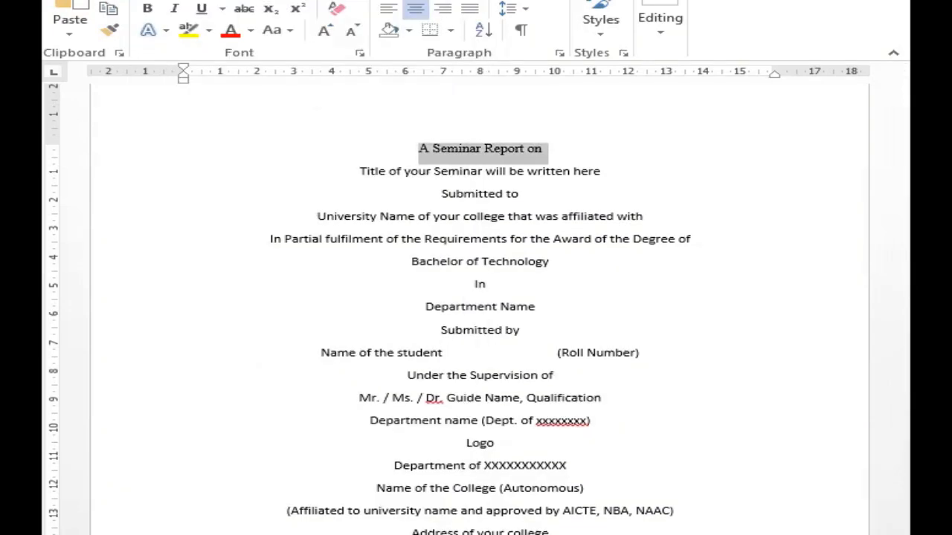
pyautogui.hotkey('ctrl', 'b')
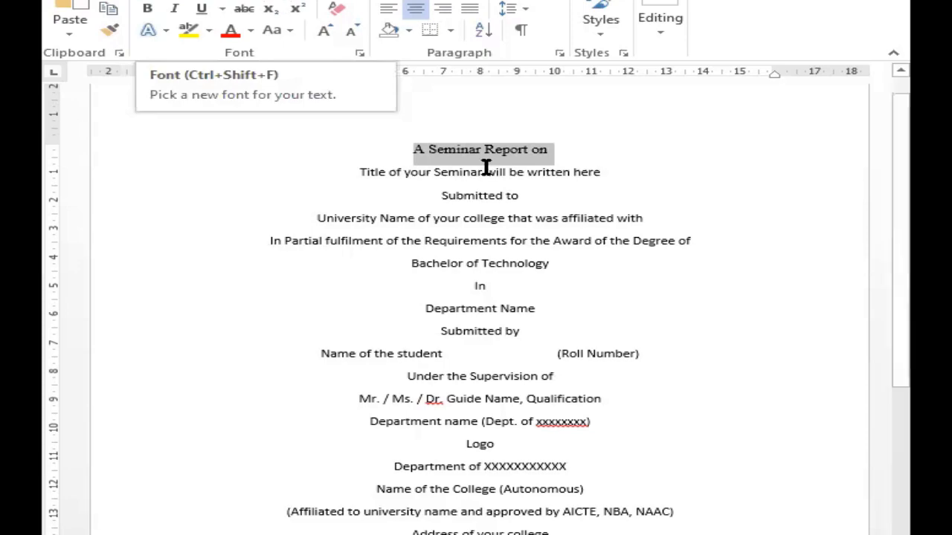
# Step: Change the font of the line "Title of your Seminar will be written here" to Times New Roman
pyautogui.click(603, 173)
pyautogui.tripleClick(603, 173)
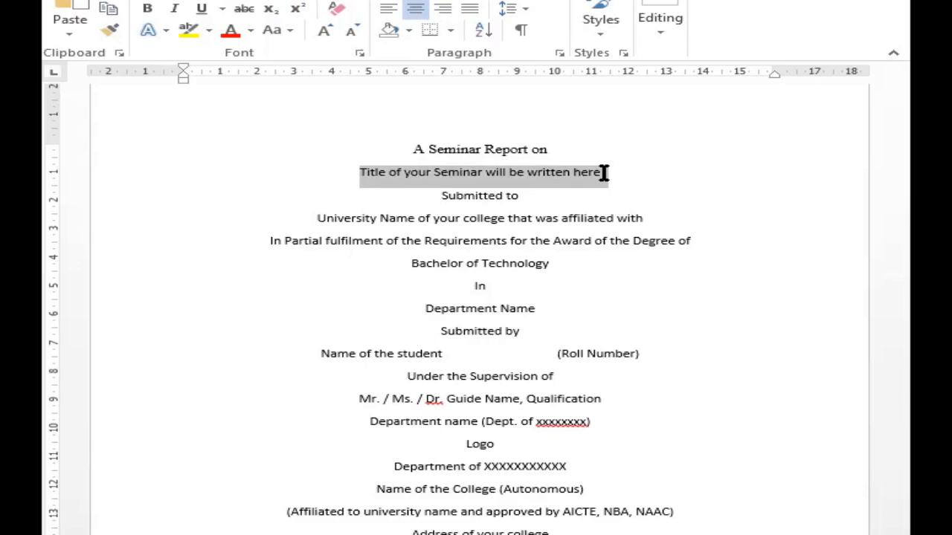
pyautogui.click(289, 1)
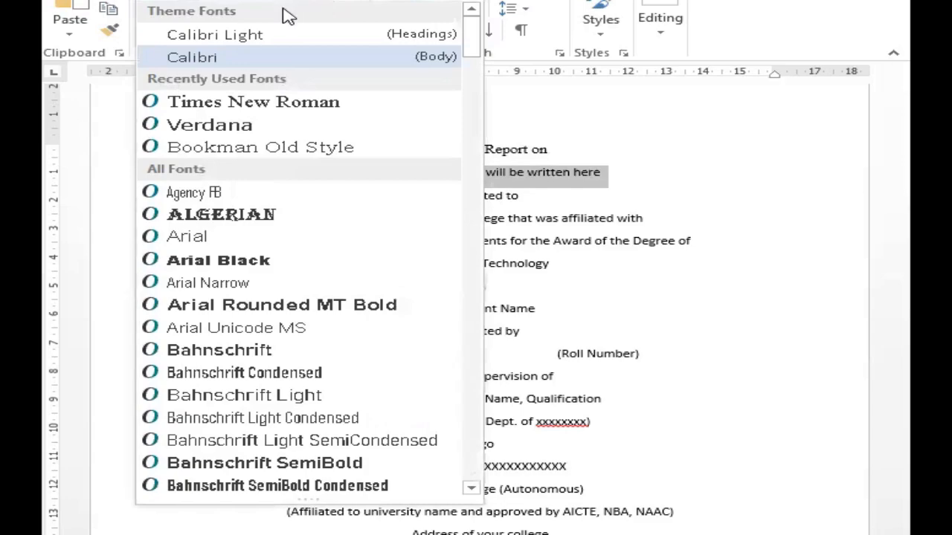
pyautogui.click(287, 113)
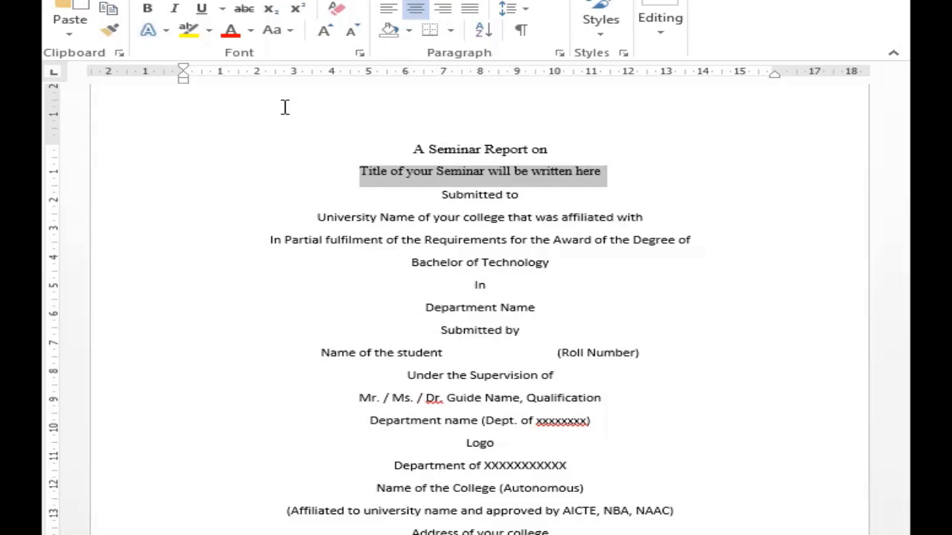
# Step: Increase the seminar title line's font size to roughly twice its original size, making it much larger than the other lines
pyautogui.hotkey('ctrl', 'shift', '.')
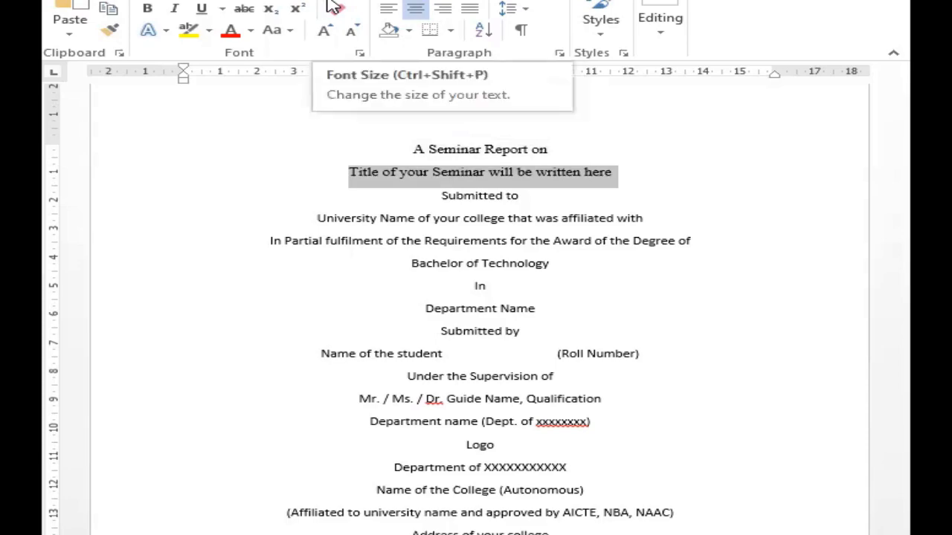
pyautogui.hotkey('ctrl', ']')
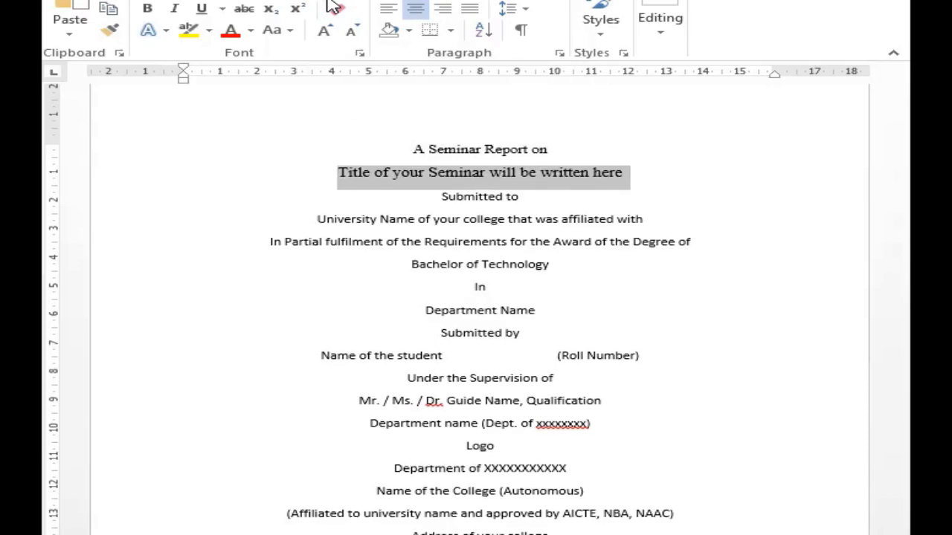
pyautogui.hotkey('ctrl', ']')
pyautogui.hotkey('ctrl', ']')
pyautogui.hotkey('ctrl', ']')
pyautogui.hotkey('ctrl', ']')
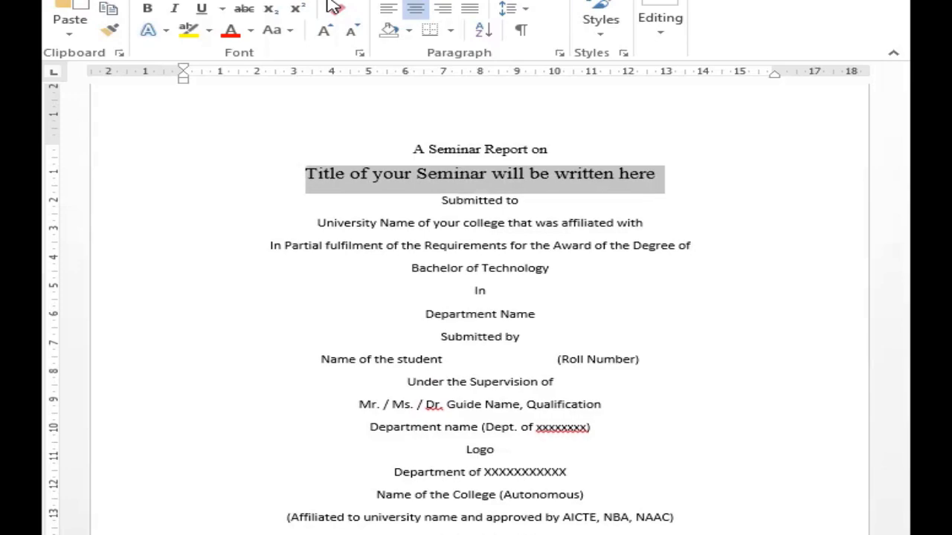
pyautogui.hotkey('ctrl', ']')
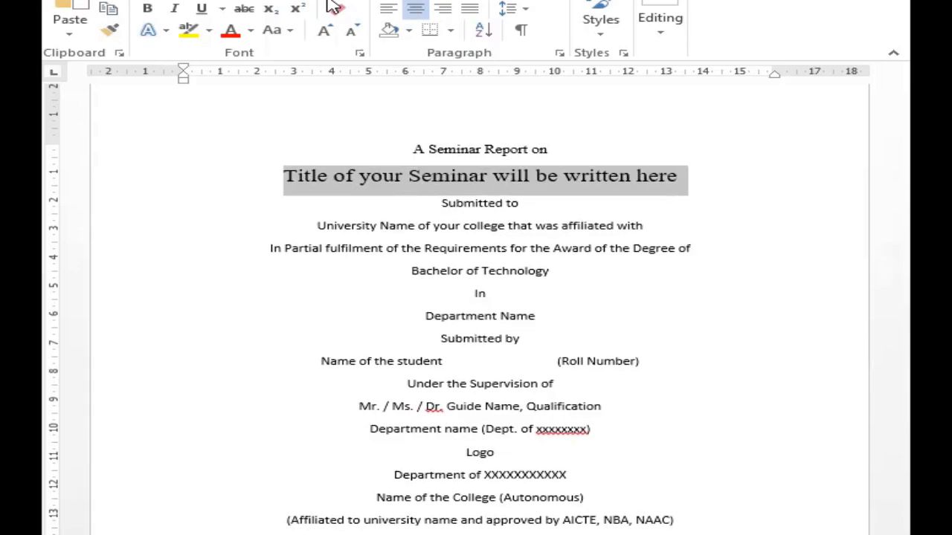
pyautogui.hotkey('ctrl', ']')
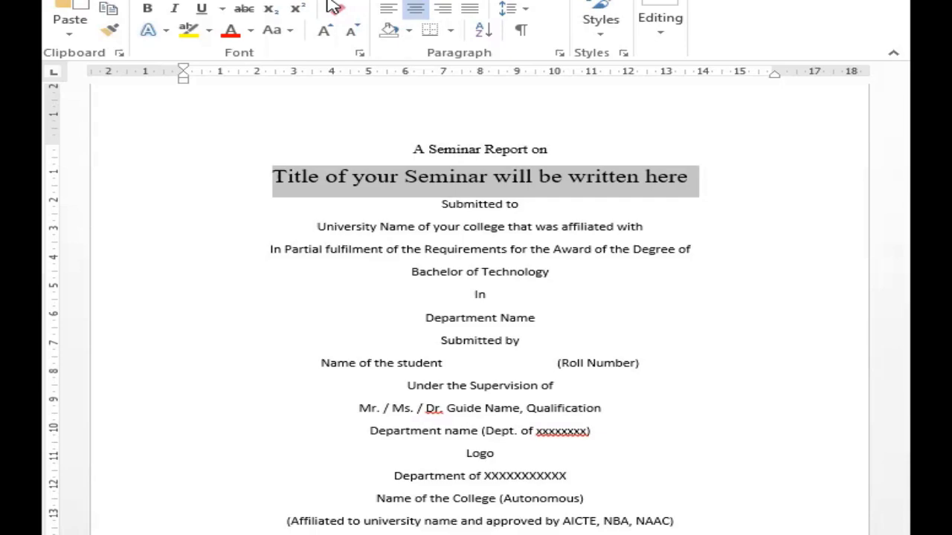
pyautogui.hotkey('ctrl', ']')
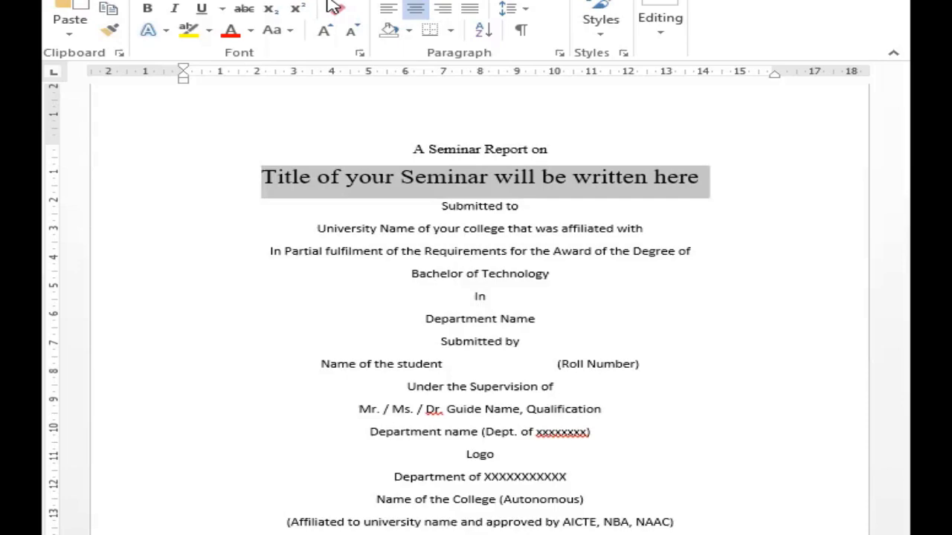
pyautogui.hotkey('ctrl', ']')
pyautogui.hotkey('ctrl', ']')
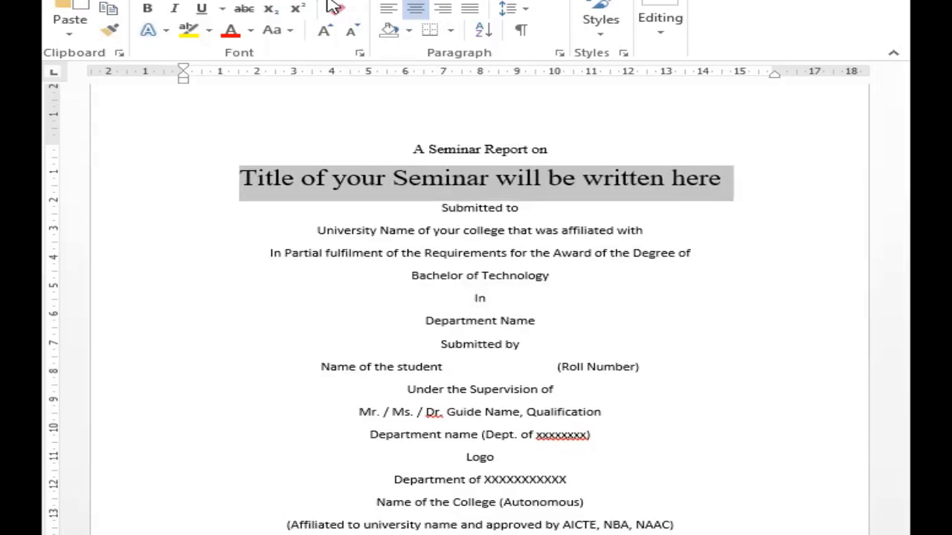
pyautogui.hotkey('ctrl', ']')
pyautogui.hotkey('ctrl', ']')
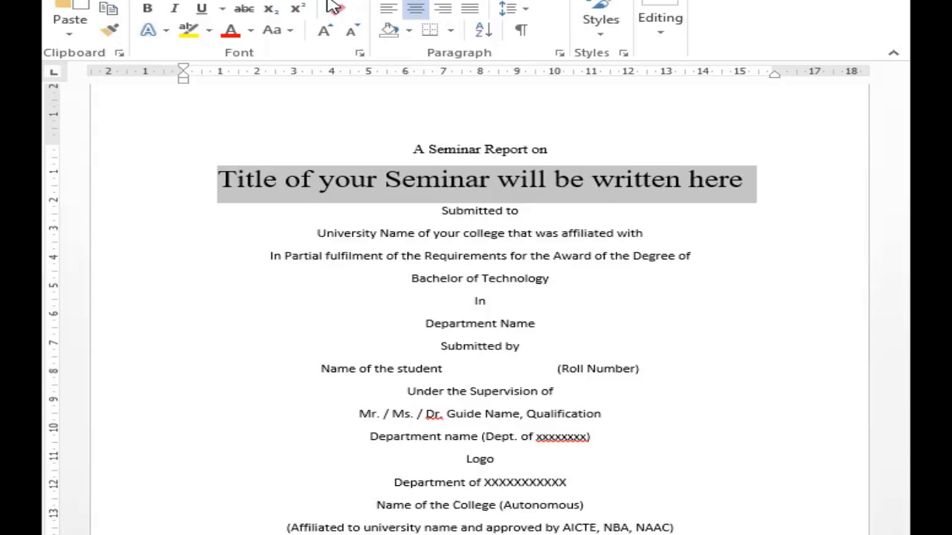
# Step: Set the line "Submitted to" in Times New Roman and enlarge it slightly
pyautogui.press('Down')
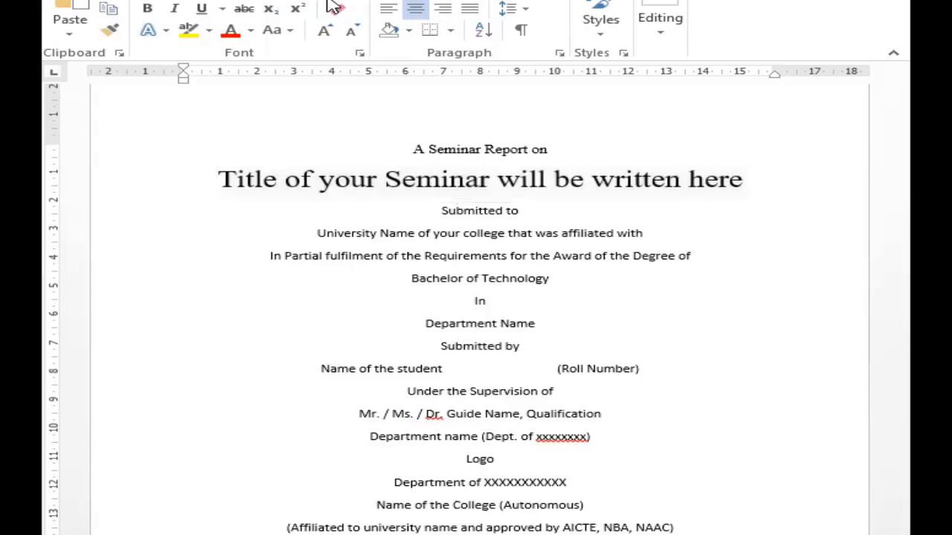
pyautogui.hotkey('shift', 'Home')
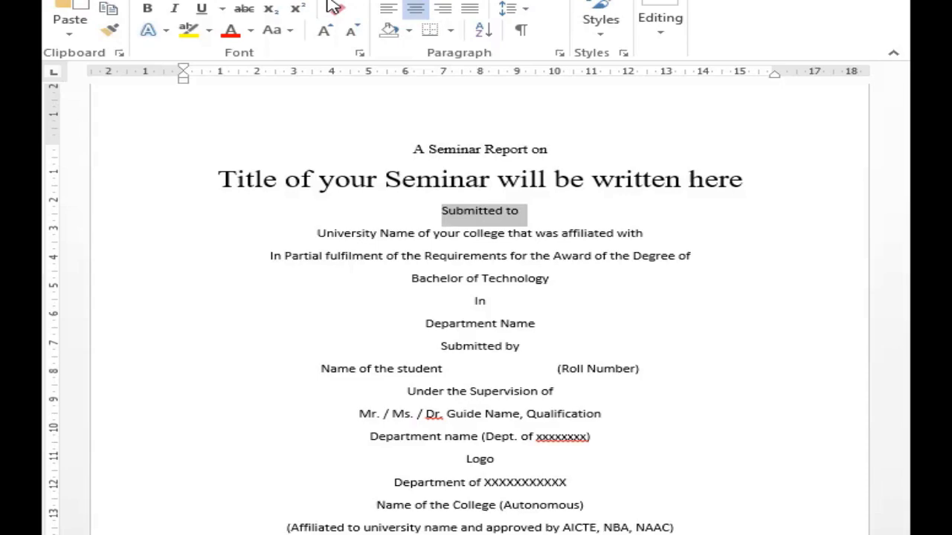
pyautogui.click(301, 1)
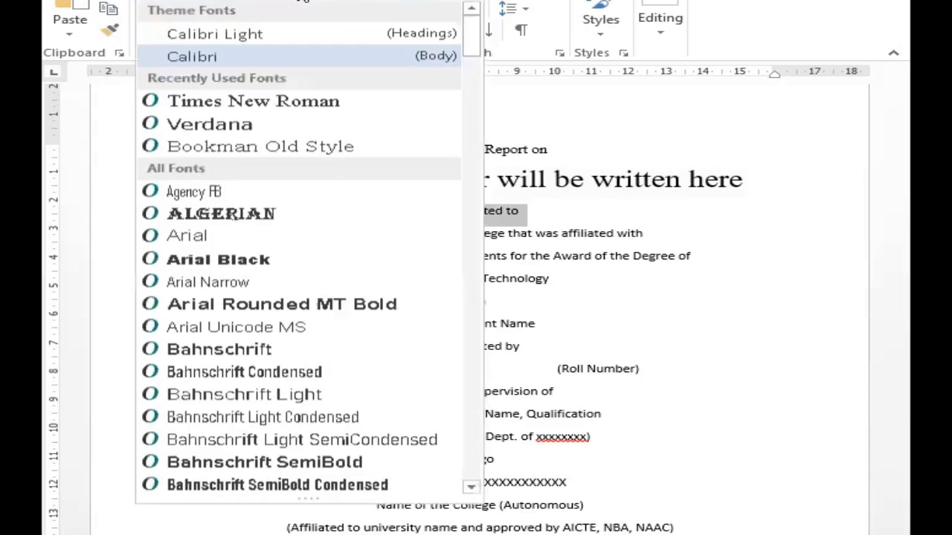
pyautogui.click(264, 103)
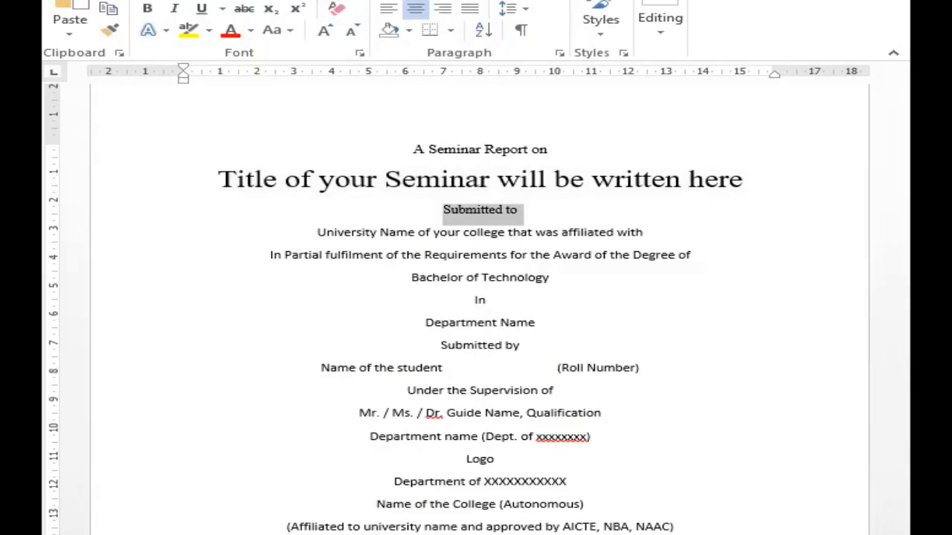
pyautogui.hotkey('ctrl', 'shift', '.')
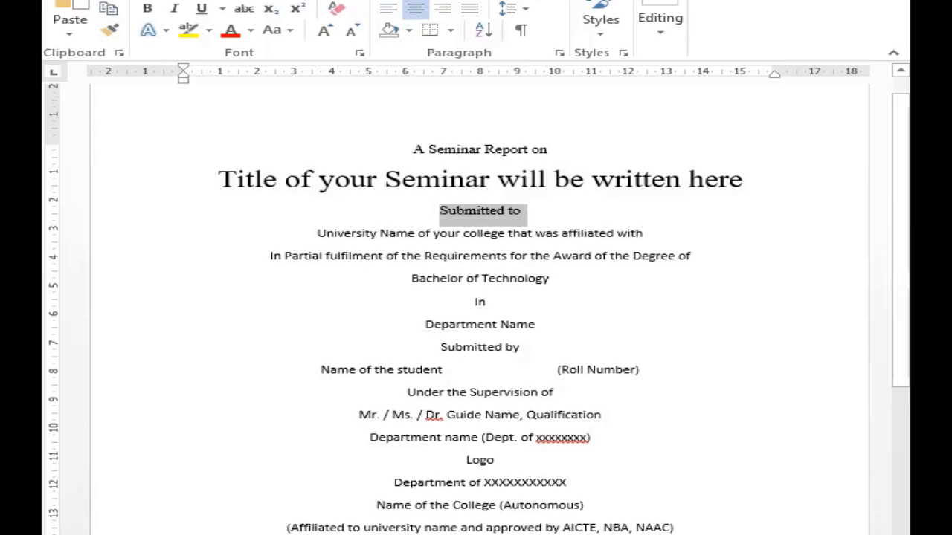
# Step: Set the line "University Name of your college that was affiliated with" in Times New Roman and enlarge it slightly
pyautogui.moveTo(315, 232); pyautogui.dragTo(599, 444)
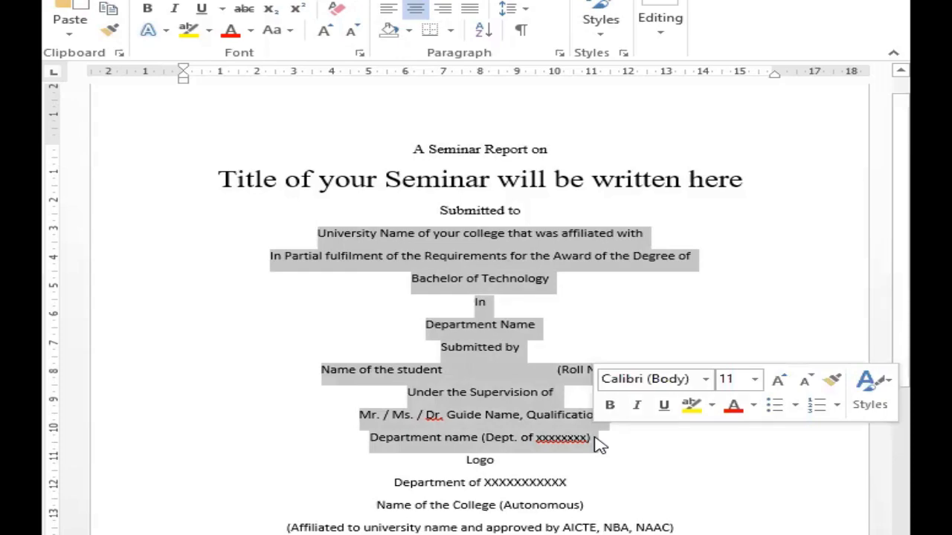
pyautogui.click(555, 235)
pyautogui.moveTo(319, 232); pyautogui.dragTo(631, 232)
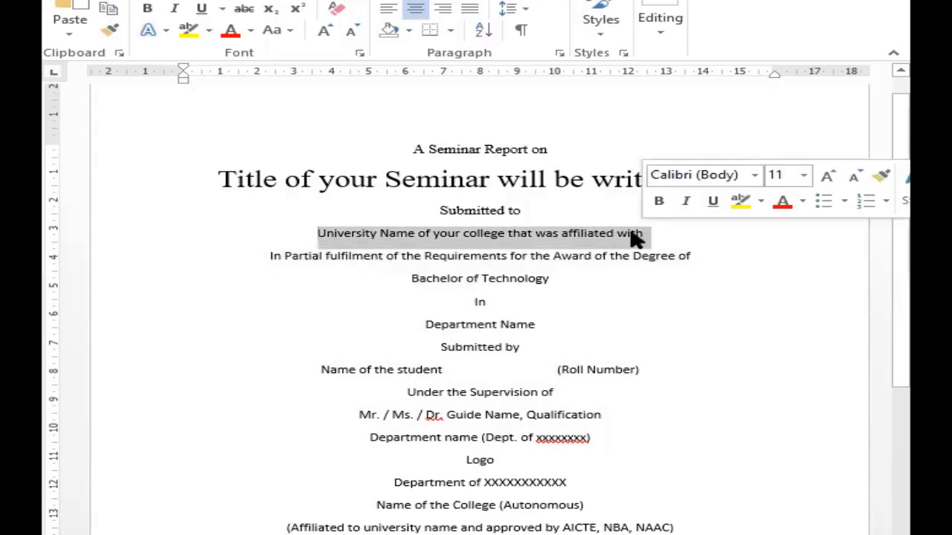
pyautogui.click(308, 6)
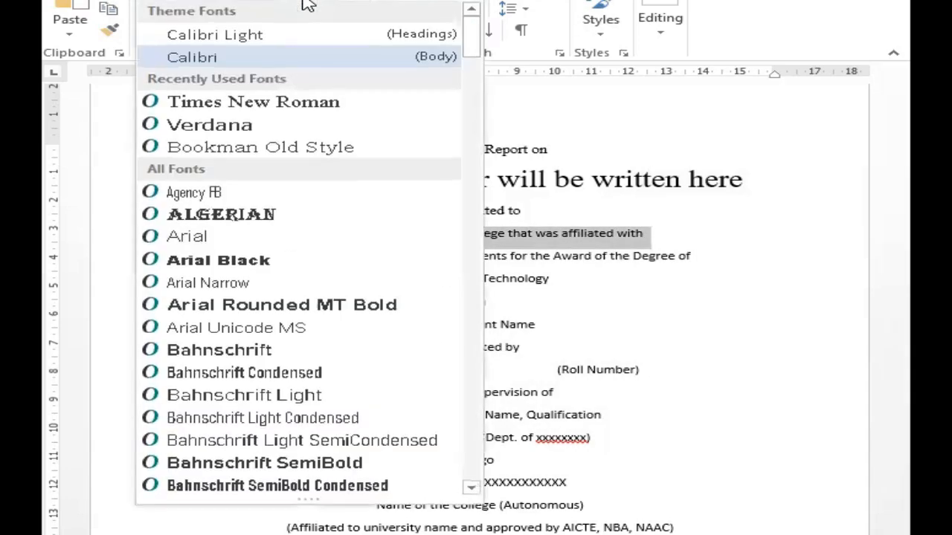
pyautogui.click(272, 104)
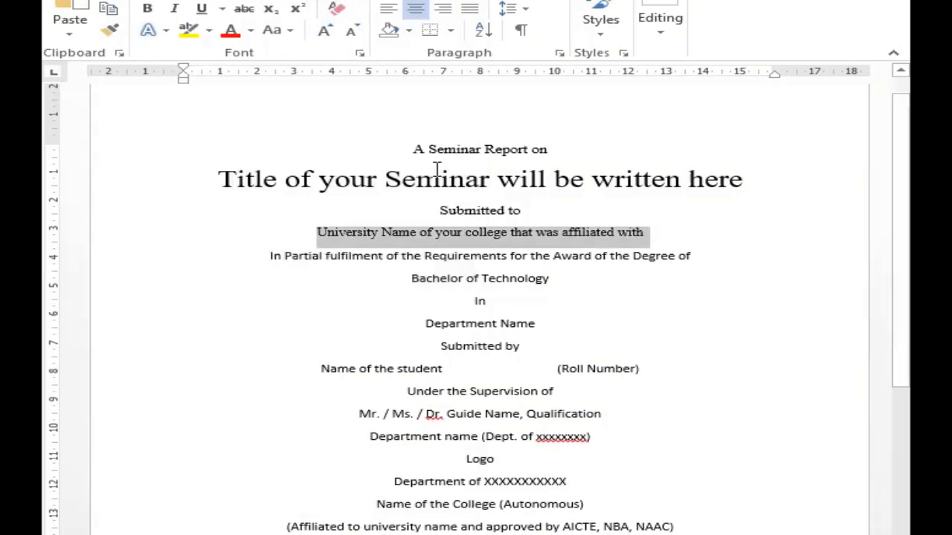
pyautogui.hotkey('ctrl', ']')
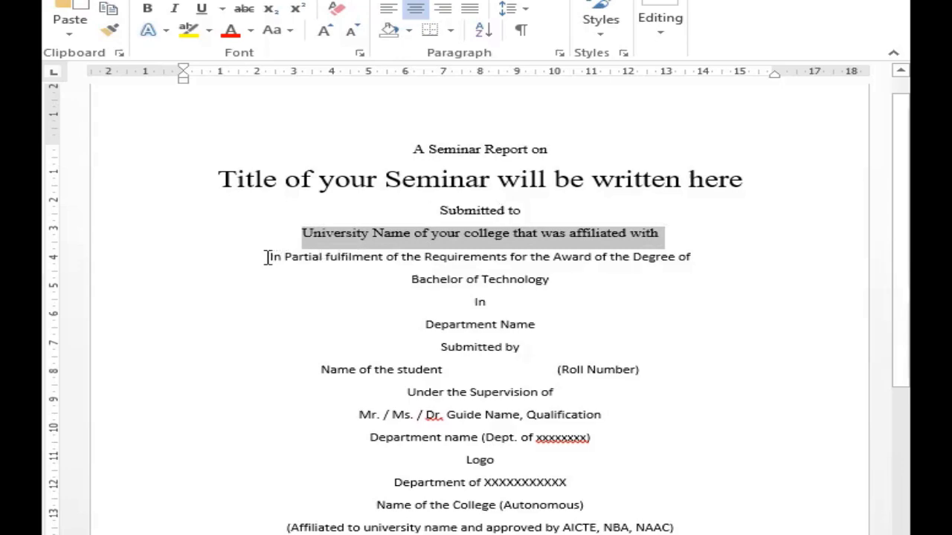
# Step: Apply Times New Roman to all lines from "In Partial fulfilment" through "Department name (Dept. of xxxxxxxx)"
pyautogui.moveTo(259, 257); pyautogui.dragTo(599, 439)
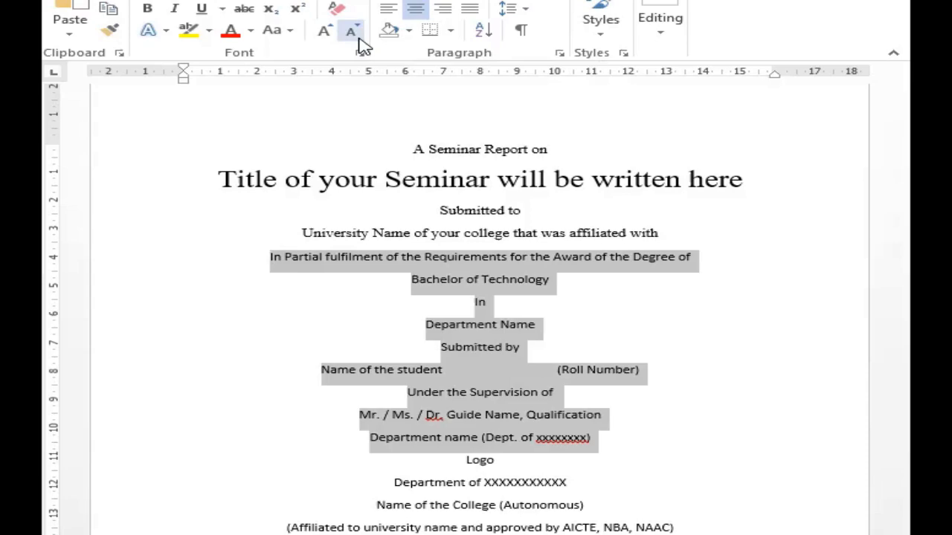
pyautogui.press('alt')
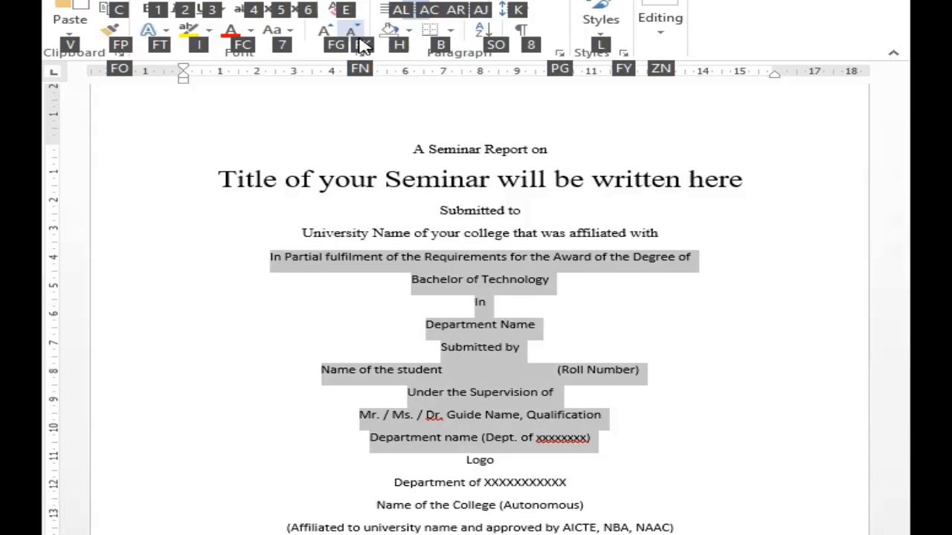
pyautogui.press('alt')
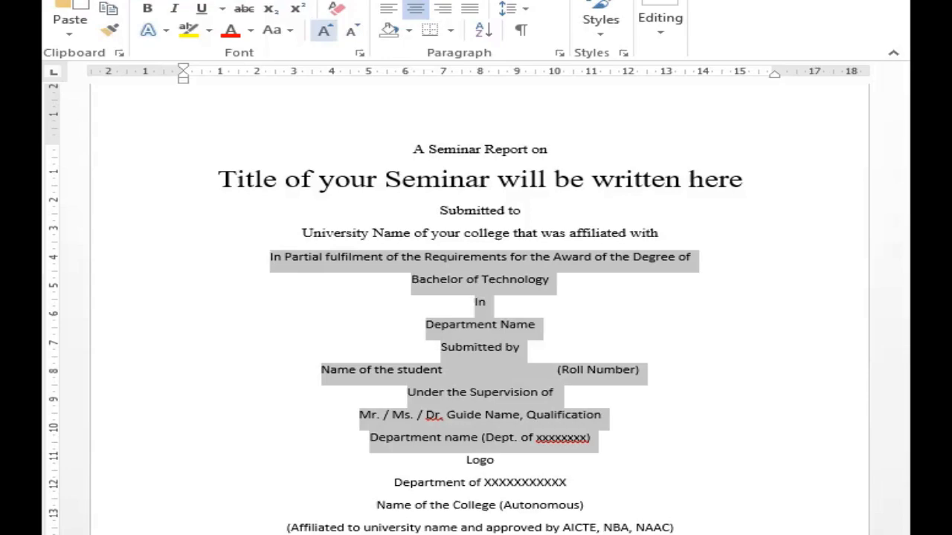
pyautogui.press('Return')
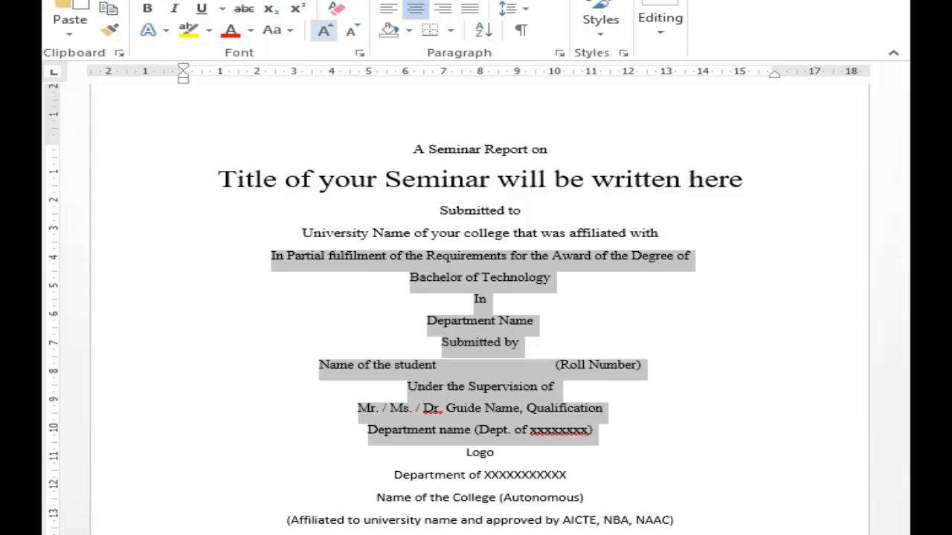
# Step: Enlarge the lines from "In Partial fulfilment" through "Department name (Dept. of xxxxxxxx)" by one font size increment
pyautogui.click(325, 31)
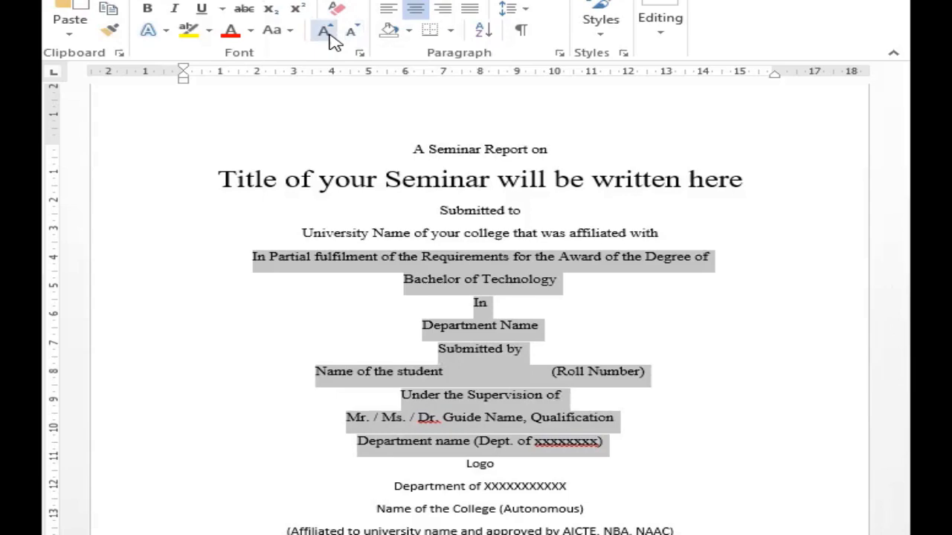
pyautogui.hotkey('ctrl', 'z')
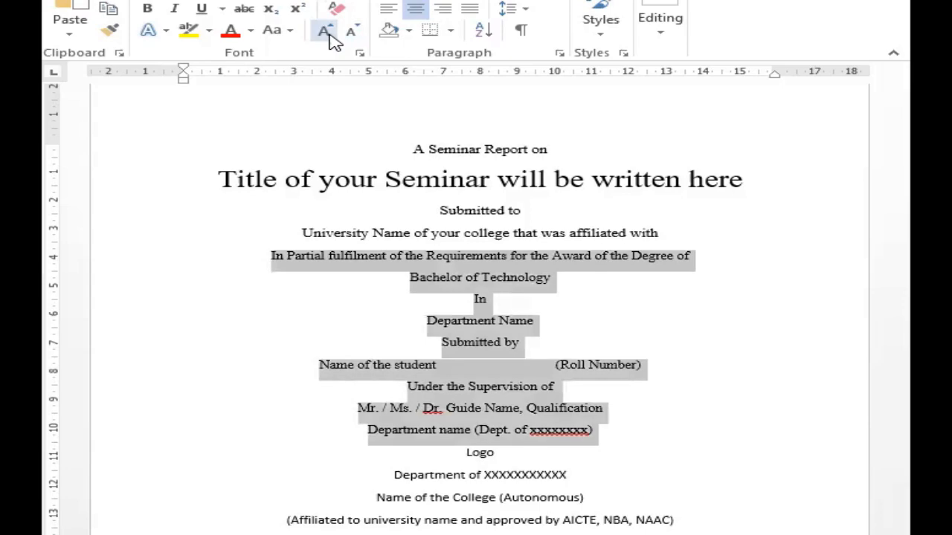
pyautogui.click(325, 31)
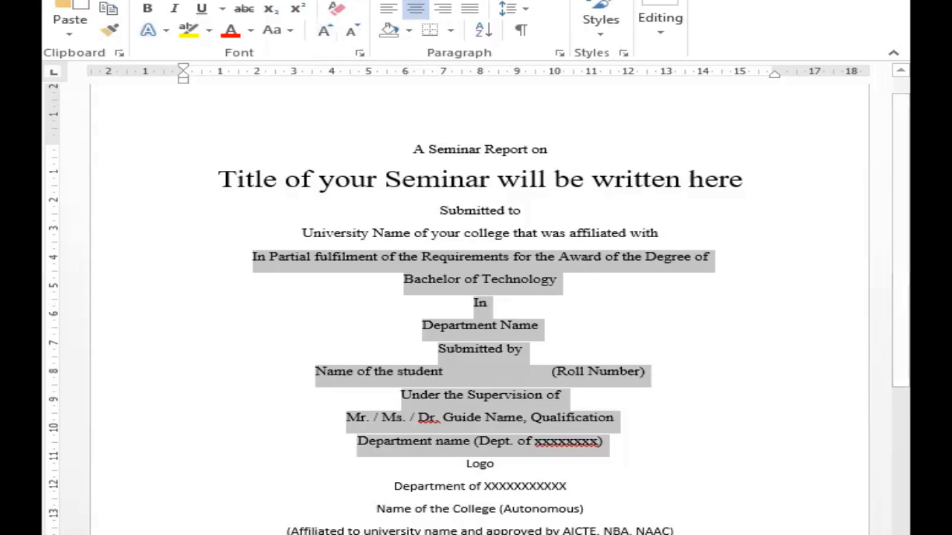
pyautogui.moveTo(466, 463); pyautogui.dragTo(501, 464)
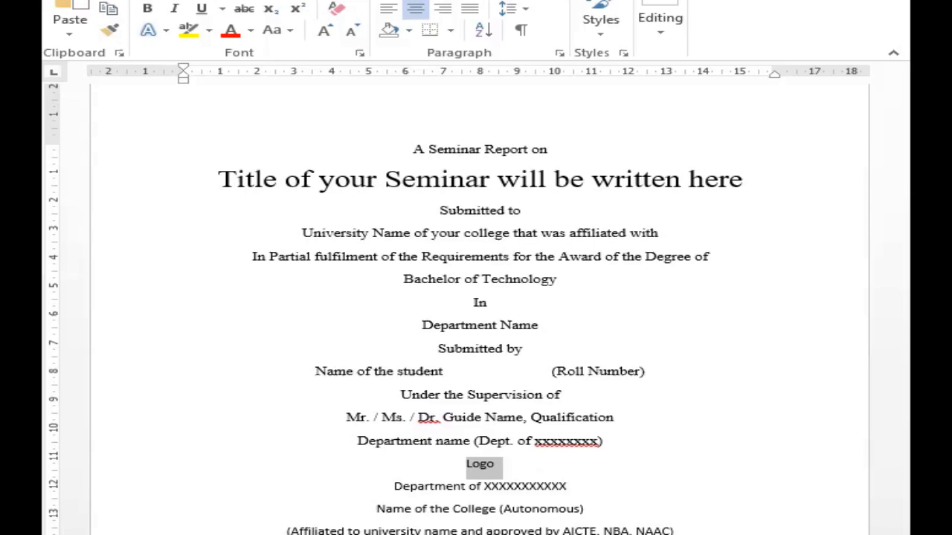
pyautogui.click(168, 0)
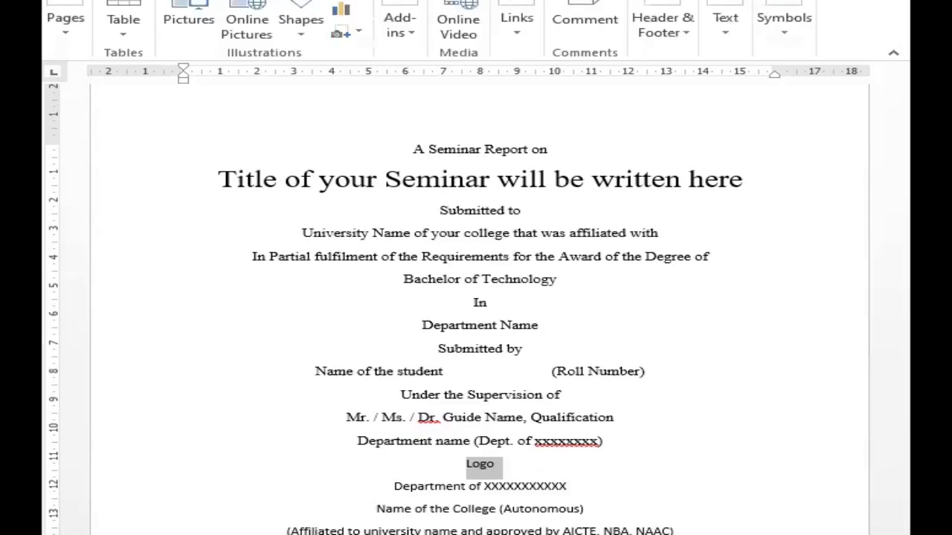
pyautogui.click(199, 30)
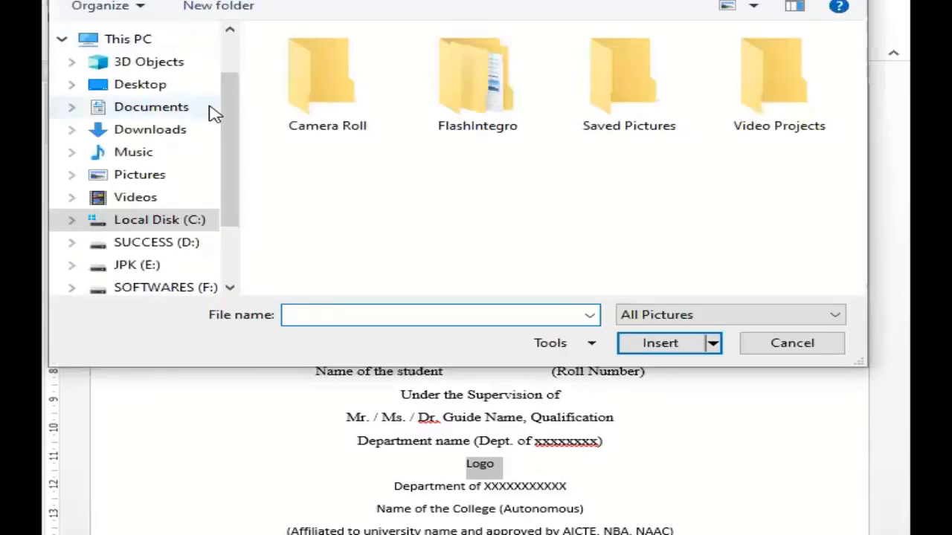
pyautogui.click(154, 95)
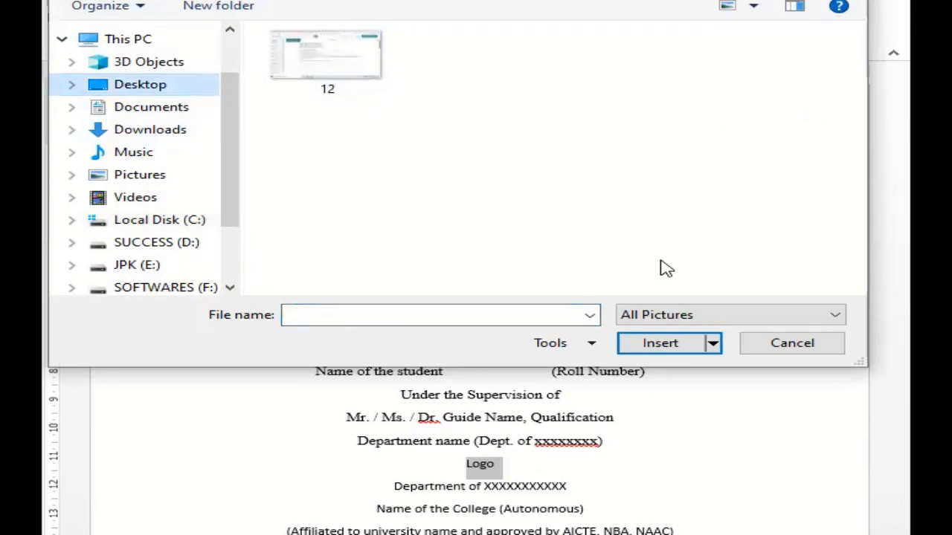
pyautogui.click(791, 343)
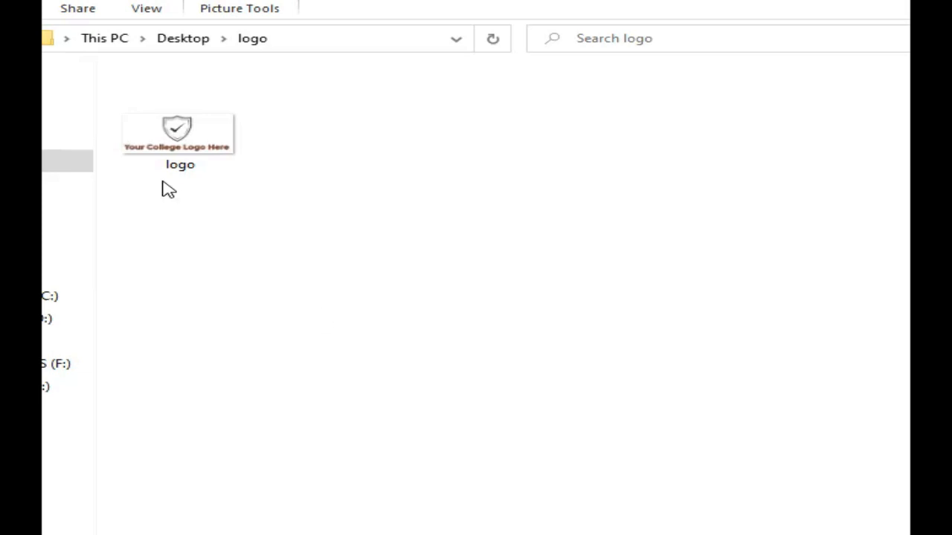
# Step: In File Explorer, copy the logo image from the Desktop's logo folder and return to the Word document
pyautogui.click(176, 138)
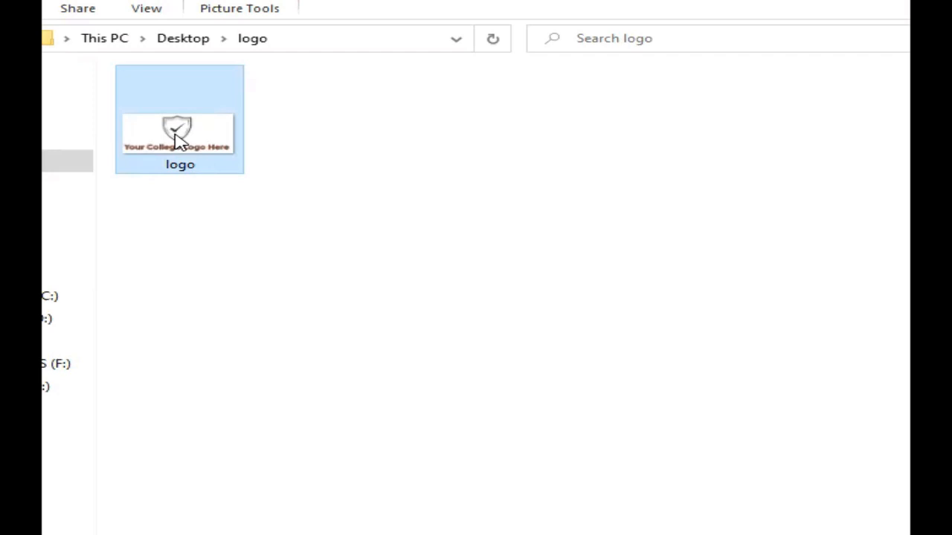
pyautogui.doubleClick(176, 137)
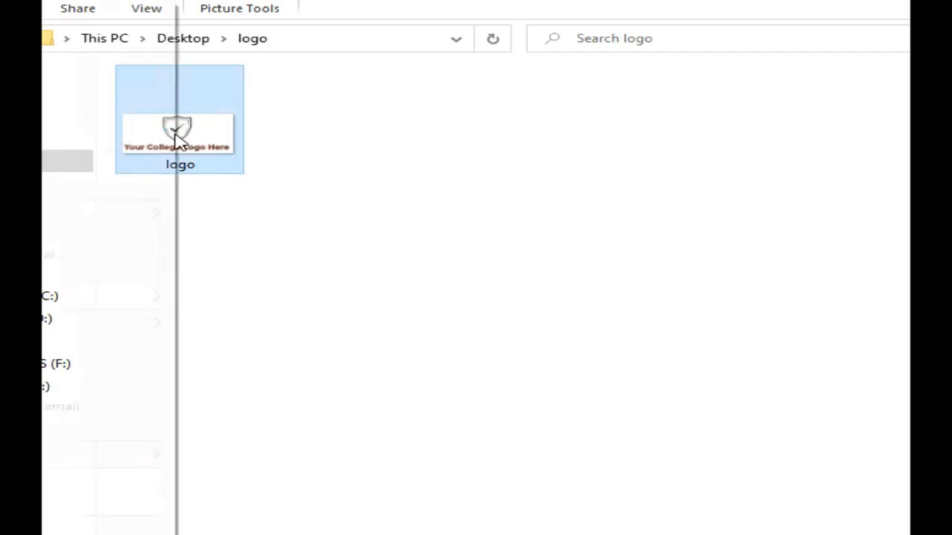
pyautogui.rightClick(175, 138)
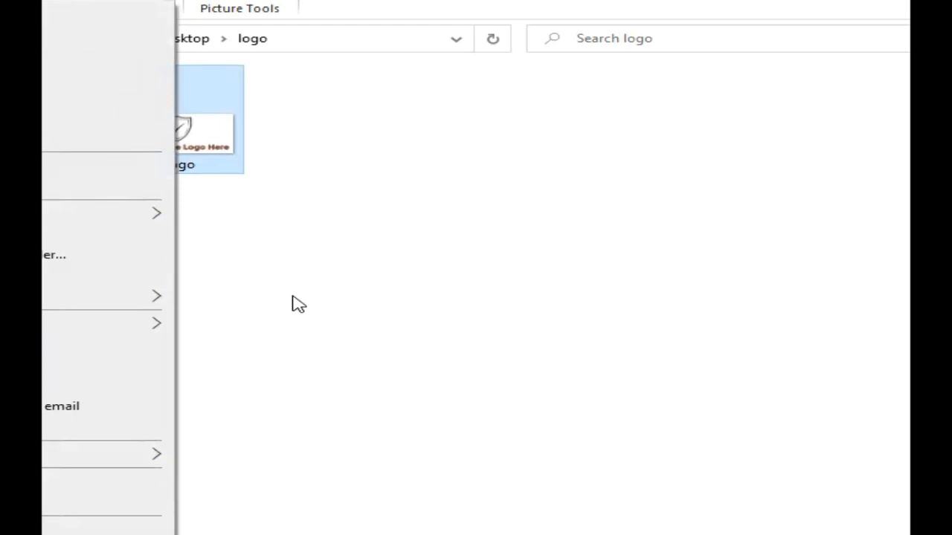
pyautogui.click(159, 510)
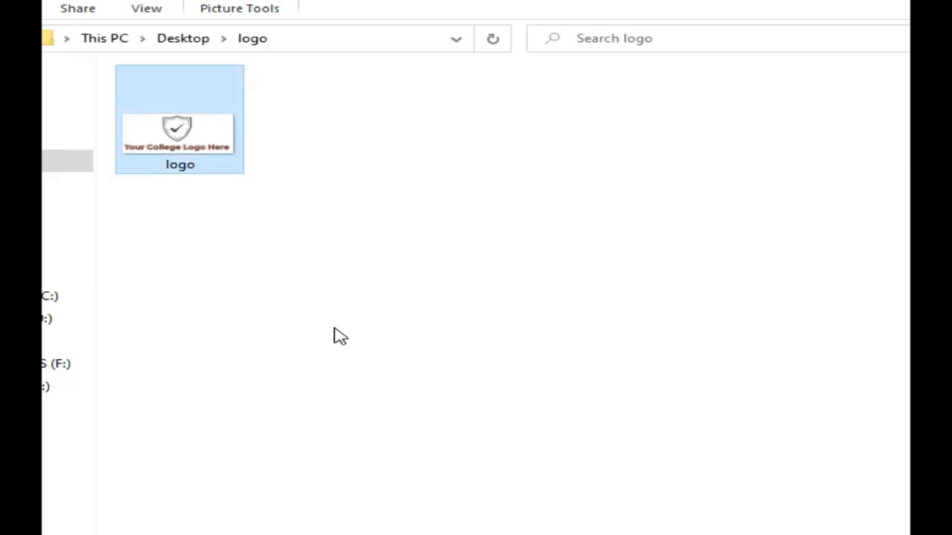
pyautogui.click(827, 1)
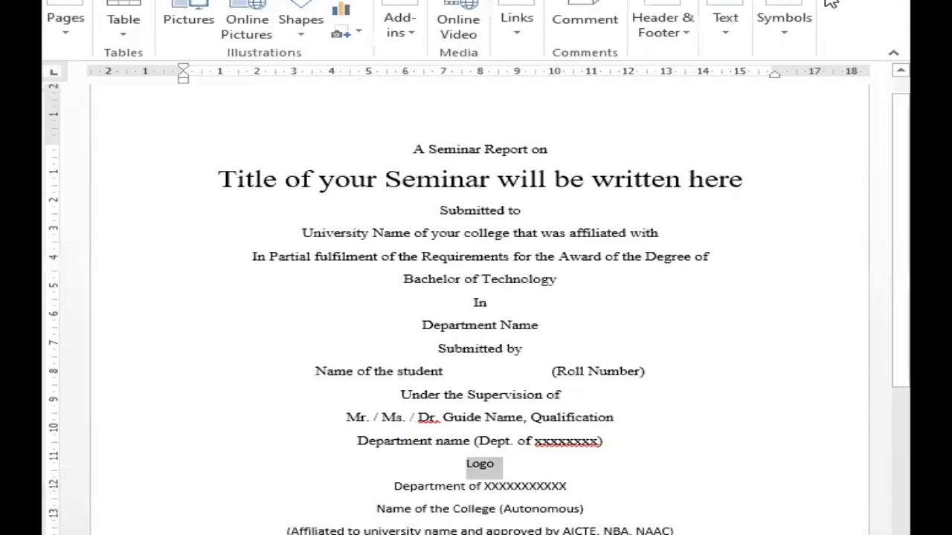
pyautogui.click(505, 472)
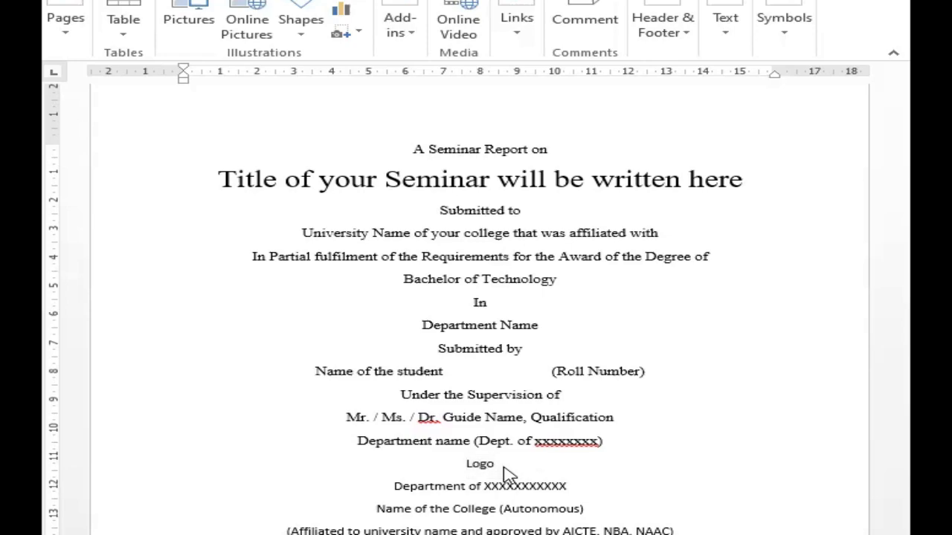
pyautogui.press('BackSpace')
pyautogui.press('BackSpace')
pyautogui.press('BackSpace')
pyautogui.press('BackSpace')
pyautogui.hotkey('ctrl', 'z')
pyautogui.hotkey('ctrl', 'z')
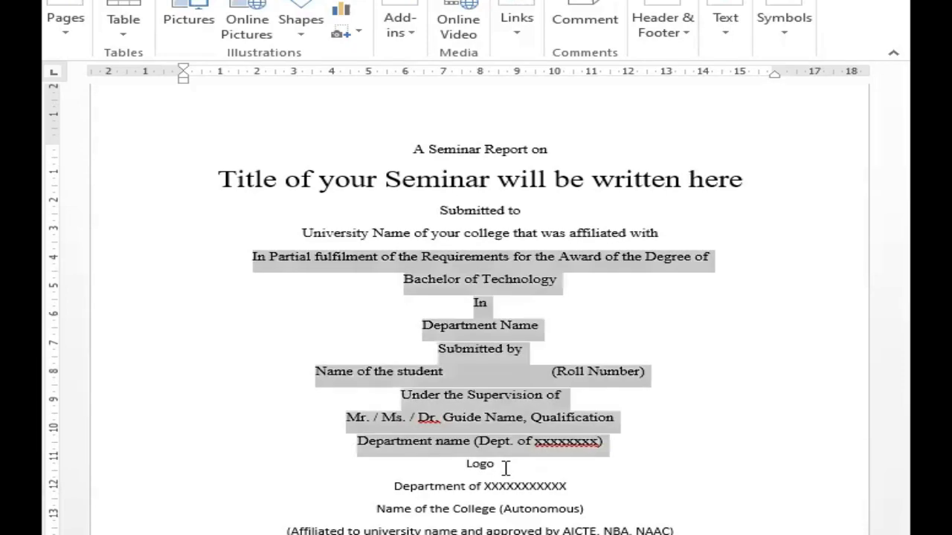
pyautogui.hotkey('ctrl', 'y')
pyautogui.hotkey('ctrl', 'y')
pyautogui.hotkey('ctrl', 'z')
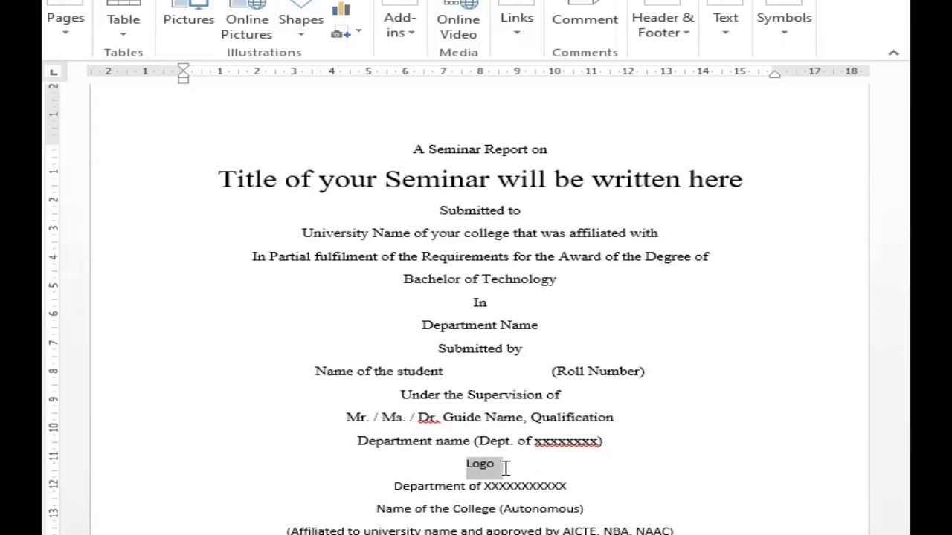
# Step: Replace the "Logo" placeholder line with the copied college logo image
pyautogui.hotkey('ctrl', 'v')
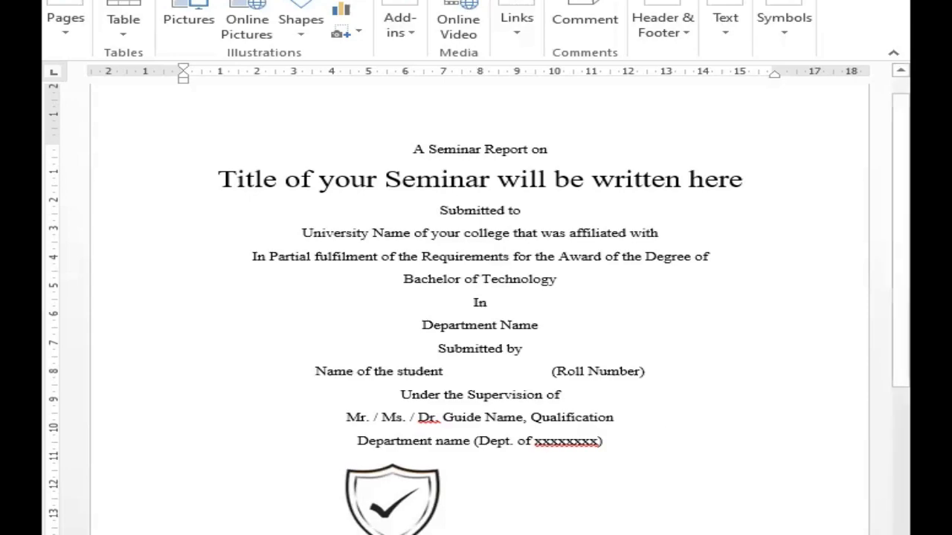
pyautogui.scroll(-1, 476, 309)
pyautogui.scroll(-3, 588, 479)
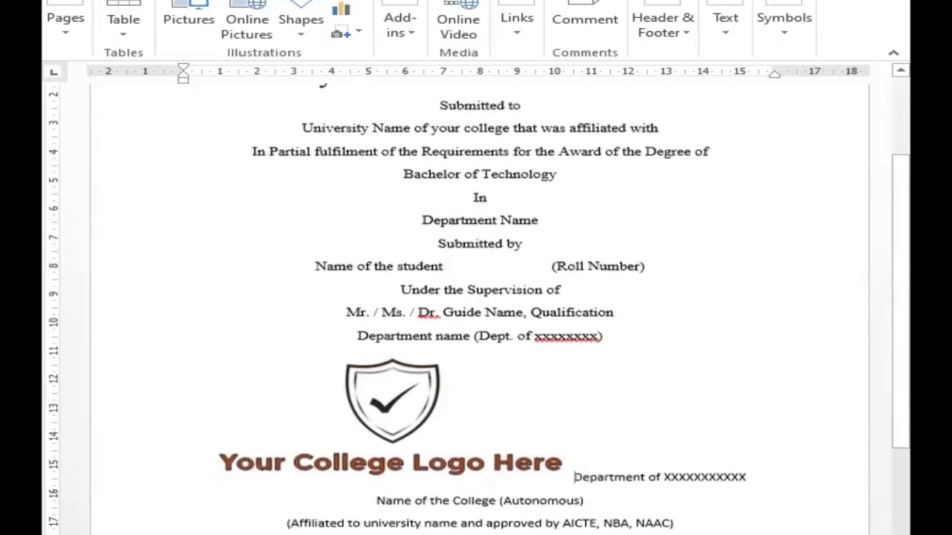
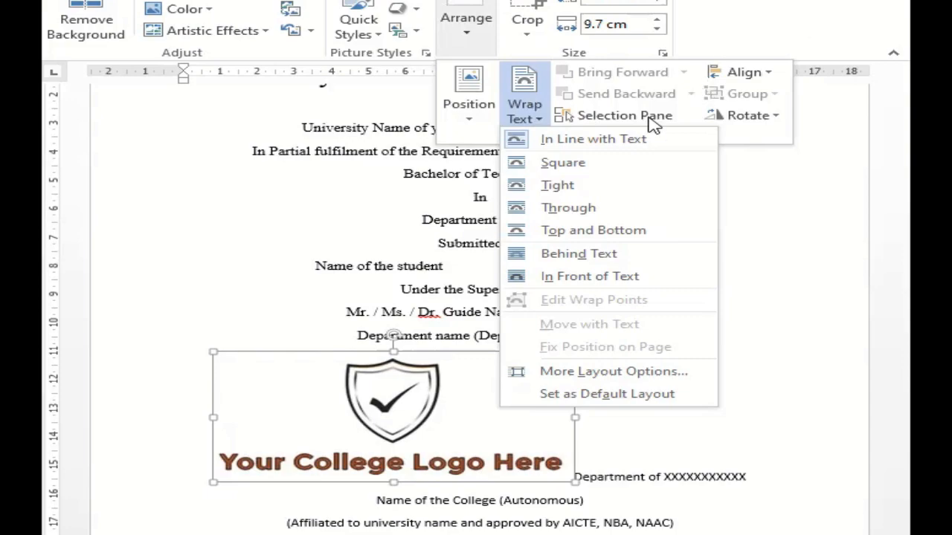
# Step: Set the logo's text wrapping to Square and shrink the image proportionally to about 4.9 cm wide
pyautogui.click(605, 165)
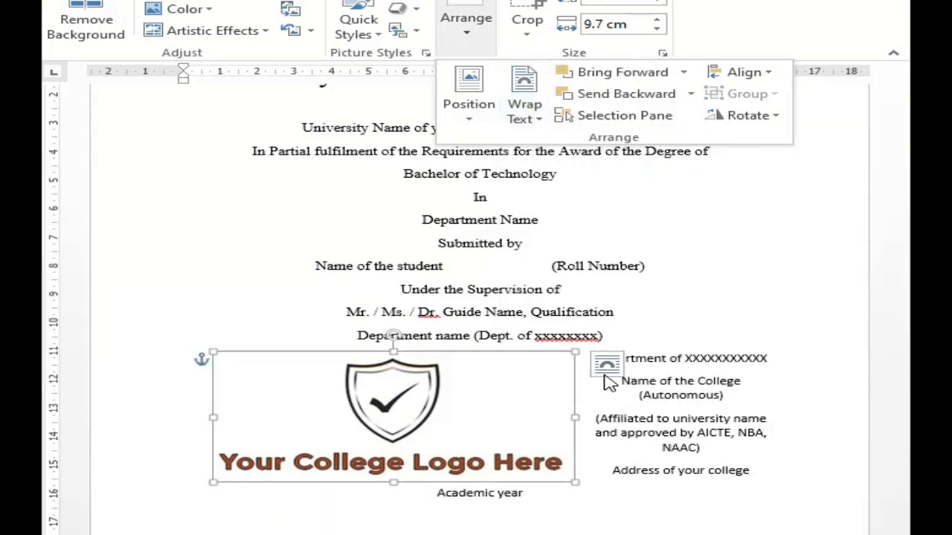
pyautogui.click(573, 483)
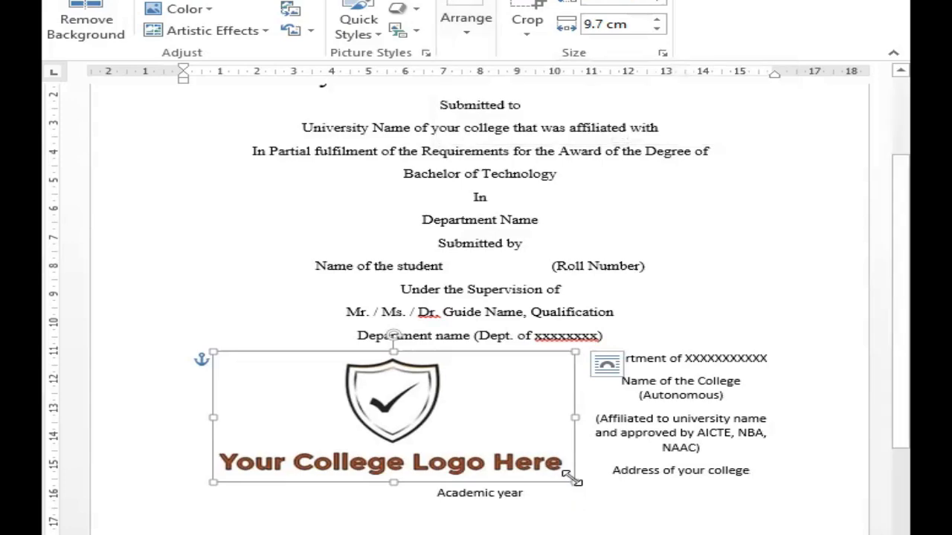
pyautogui.moveTo(572, 482); pyautogui.dragTo(493, 452)
pyautogui.moveTo(458, 421); pyautogui.dragTo(398, 418)
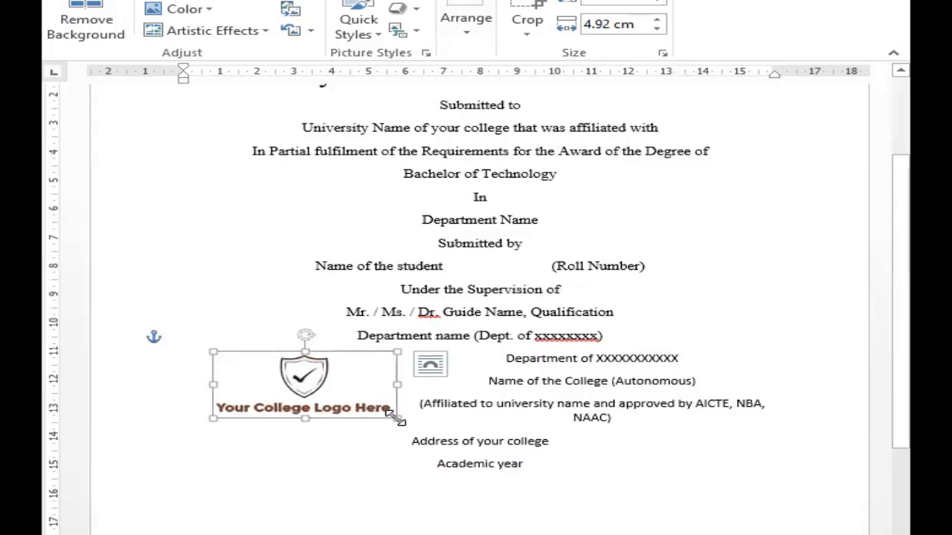
# Step: Move the resized logo onto a new empty line inserted below "Department name (Dept. of xxxxxxxx)"
pyautogui.press('Delete')
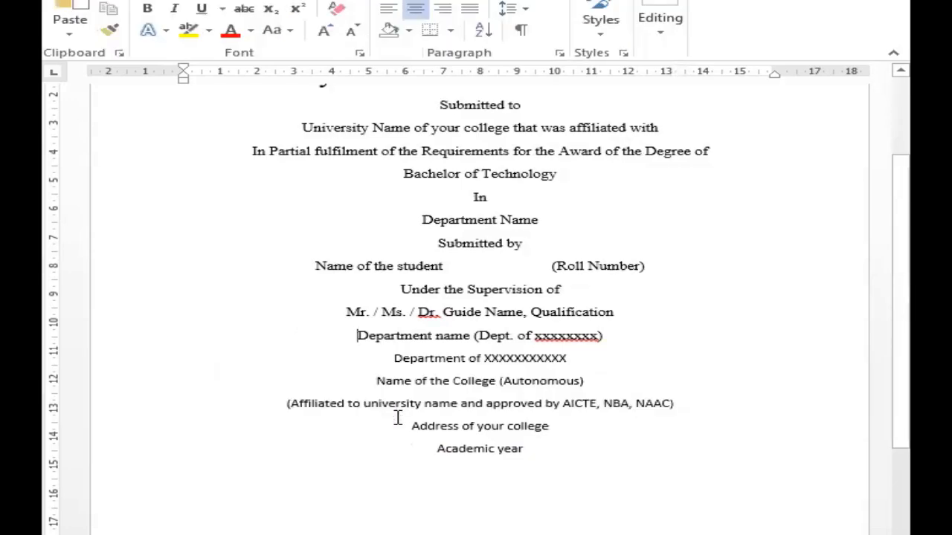
pyautogui.press('End')
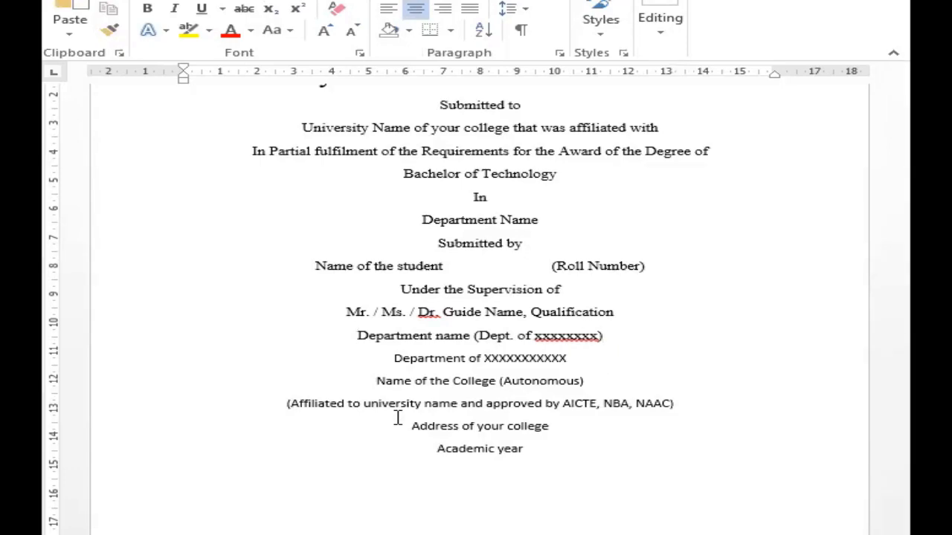
pyautogui.press('Return')
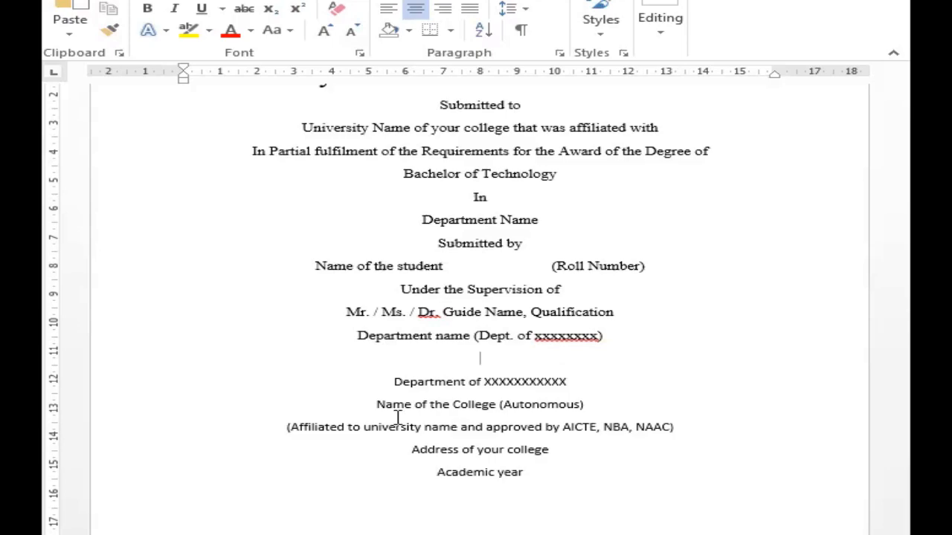
pyautogui.hotkey('ctrl', 'v')
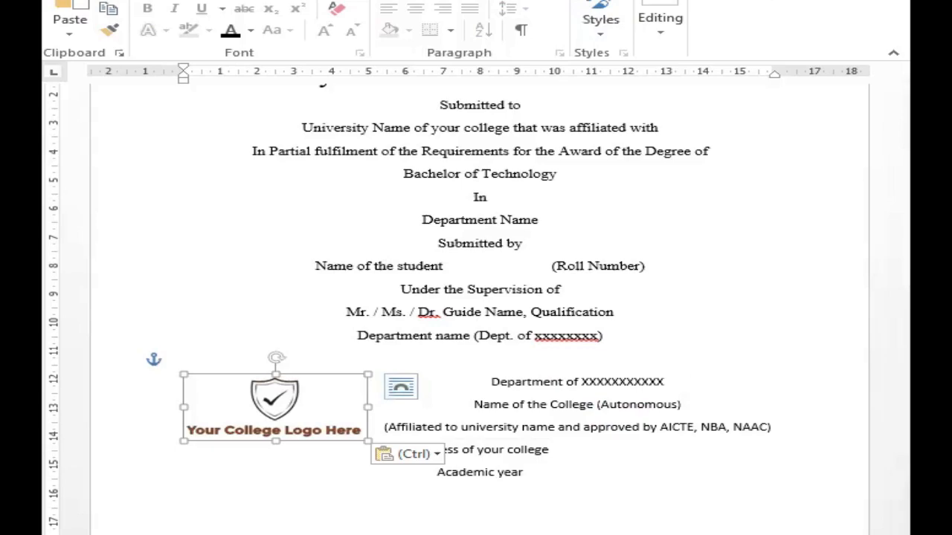
# Step: Set the logo's text wrapping to Top and Bottom
pyautogui.click(481, 43)
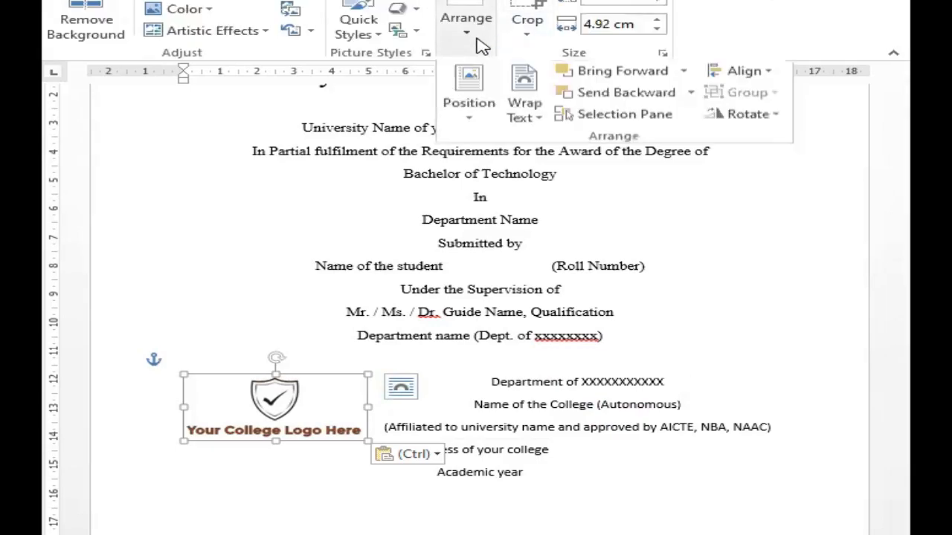
pyautogui.click(539, 122)
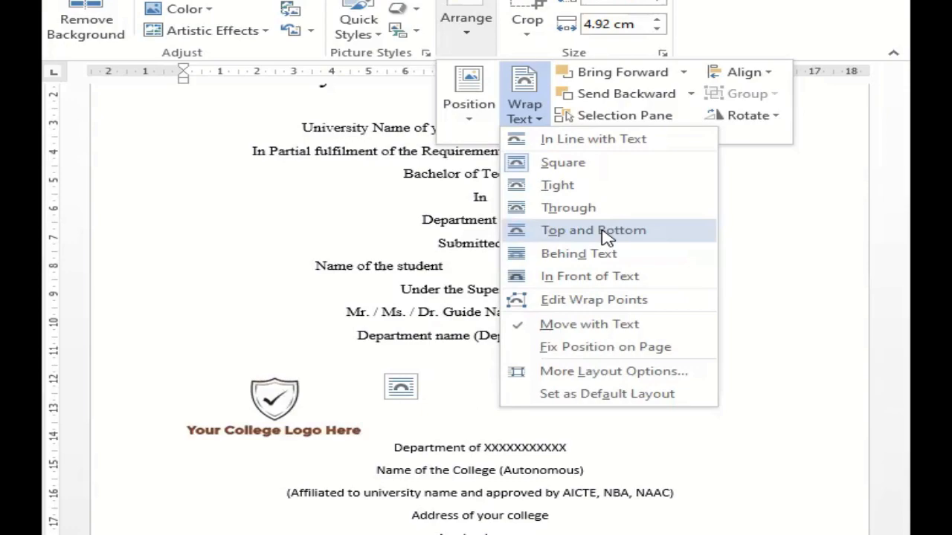
pyautogui.click(605, 233)
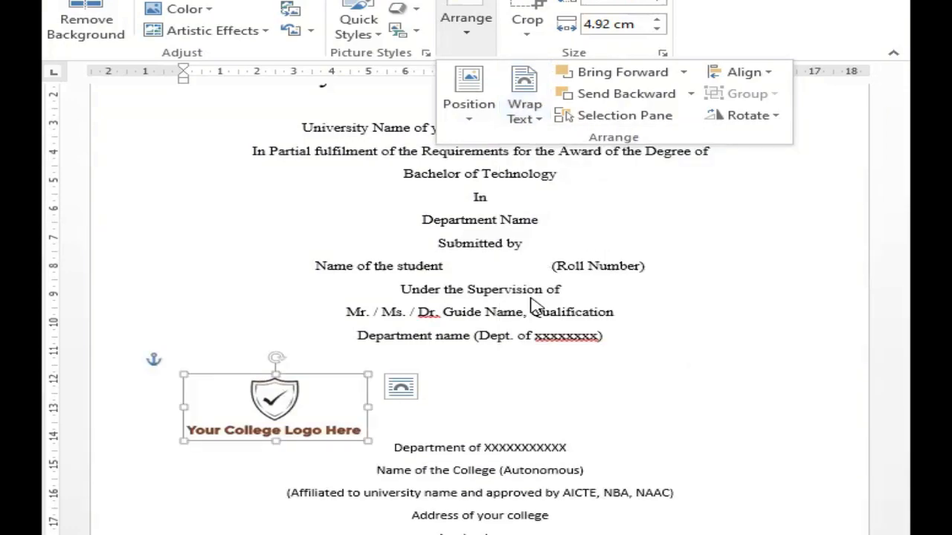
pyautogui.click(279, 437)
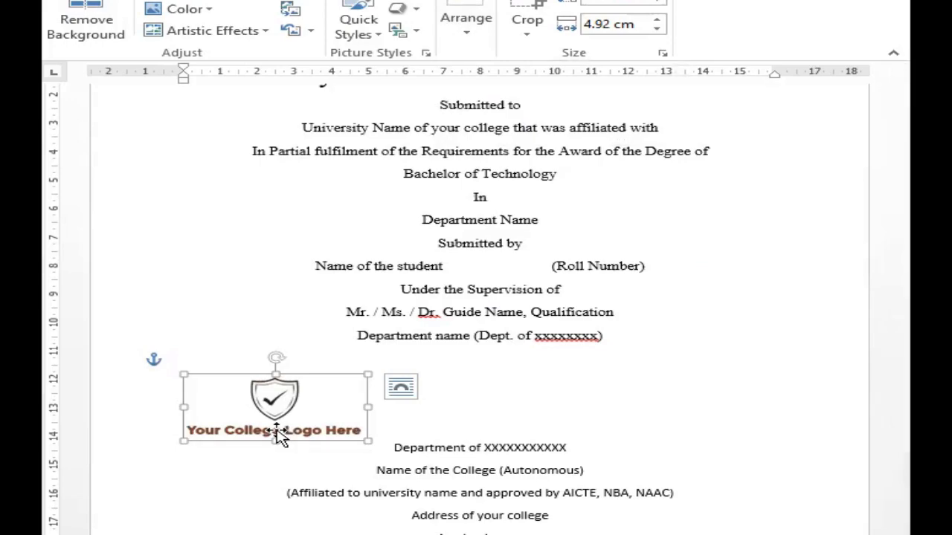
pyautogui.click(420, 409)
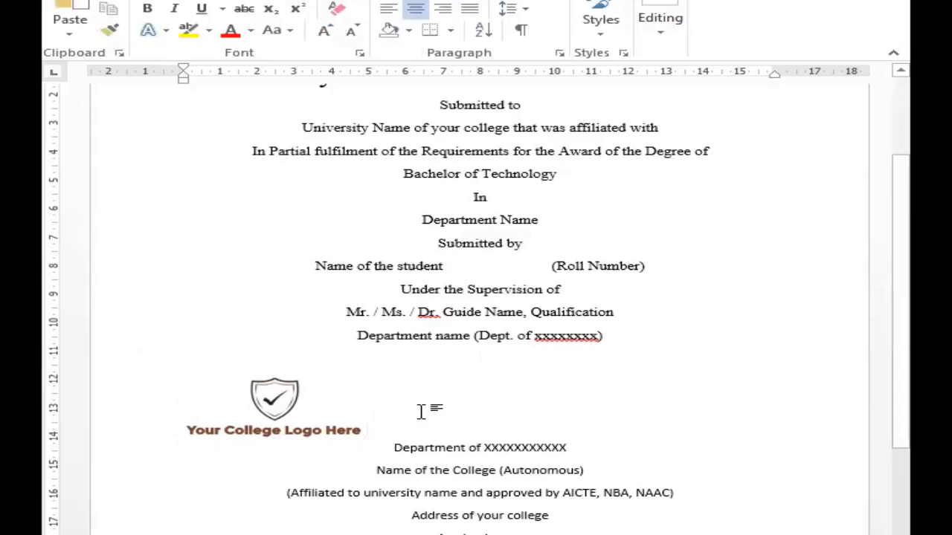
# Step: Change the logo's text wrapping to In Line with Text so it sits centred between the department lines
pyautogui.click(310, 412)
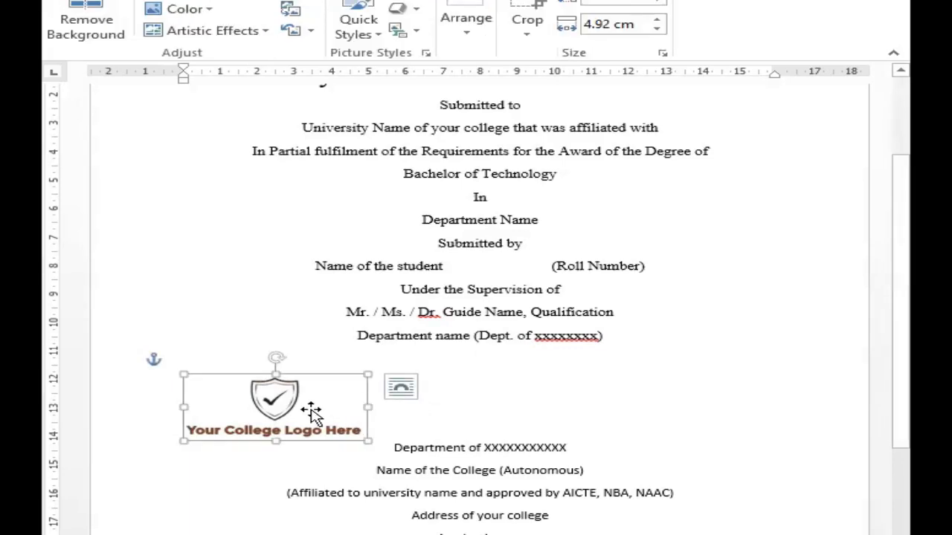
pyautogui.click(482, 33)
pyautogui.click(536, 123)
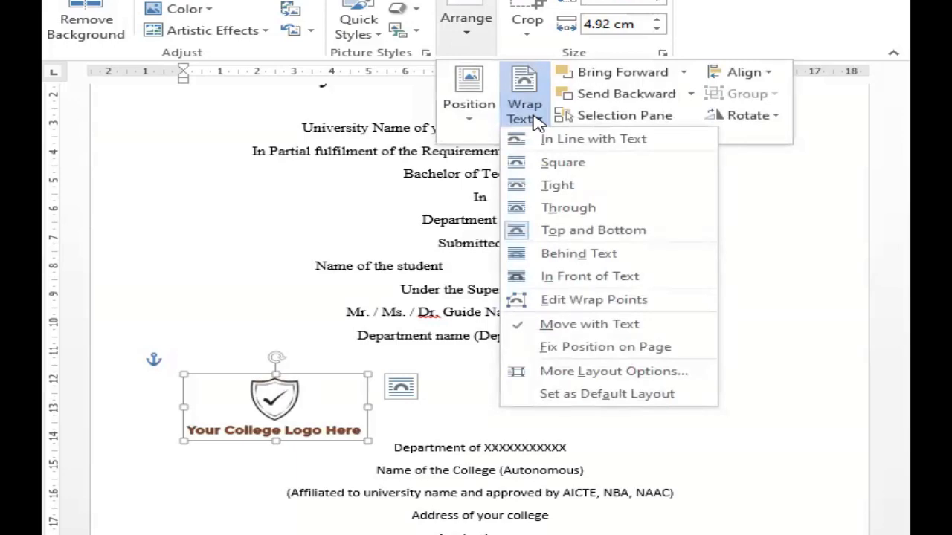
pyautogui.click(574, 149)
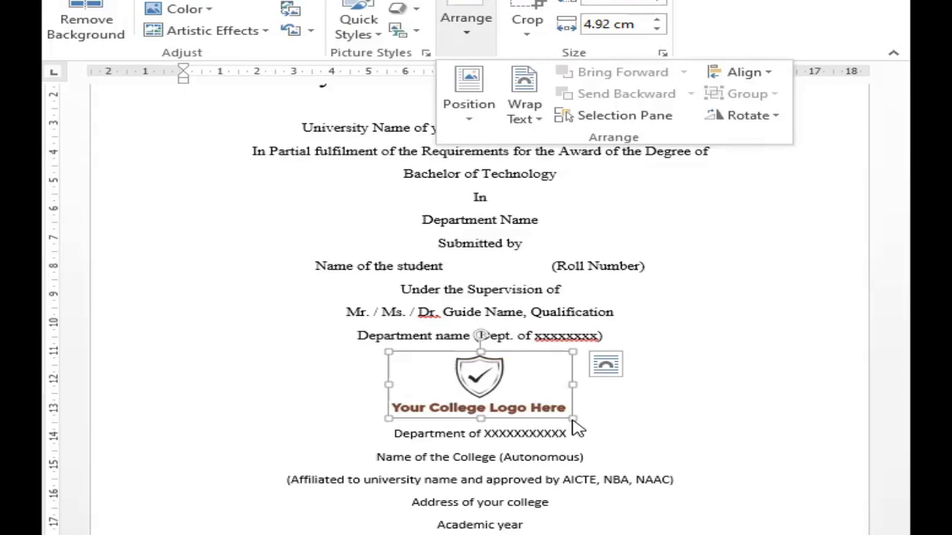
pyautogui.click(551, 398)
pyautogui.click(606, 370)
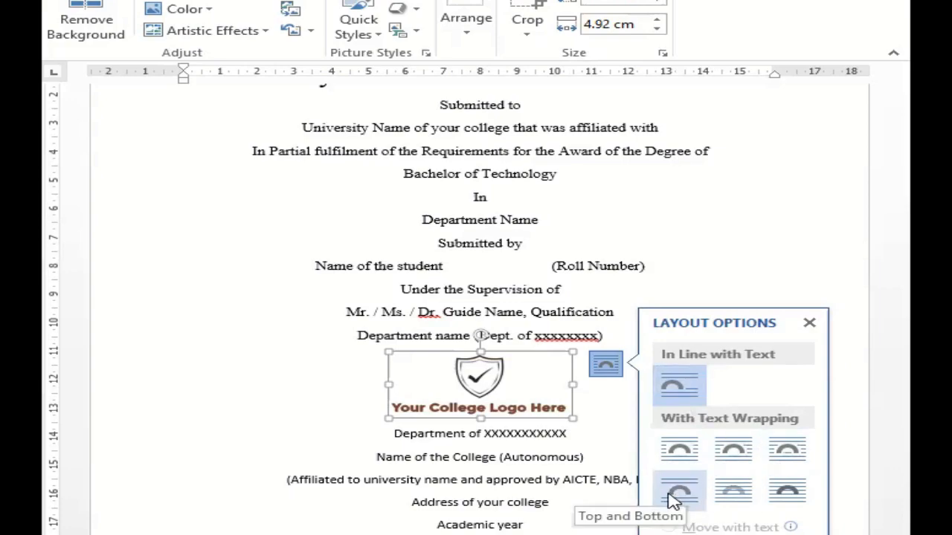
pyautogui.click(590, 408)
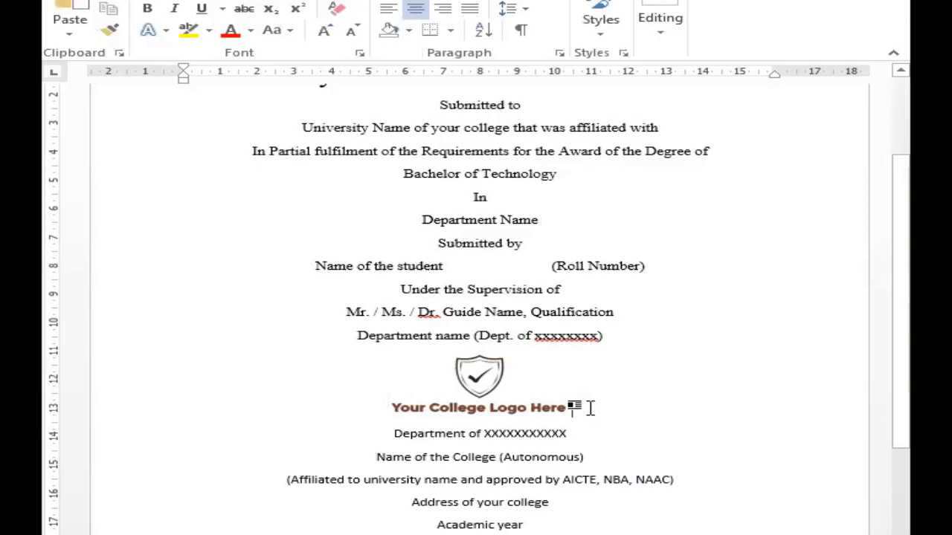
# Step: Undo the logo's wrapping, move and resize changes back to the large image in line with the department text
pyautogui.hotkey('ctrl', 'z')
pyautogui.hotkey('ctrl', 'z')
pyautogui.hotkey('ctrl', 'z')
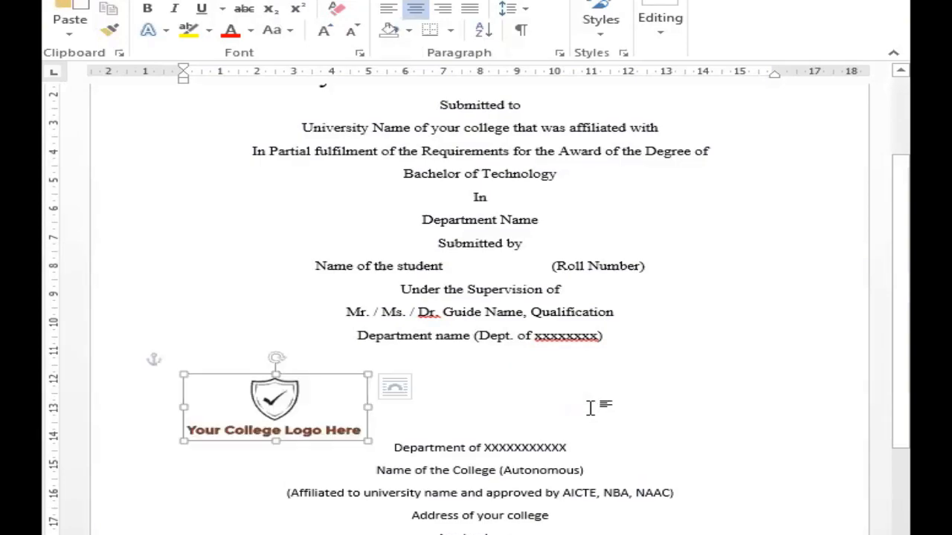
pyautogui.hotkey('ctrl', 'y')
pyautogui.hotkey('ctrl', 'y')
pyautogui.hotkey('ctrl', 'y')
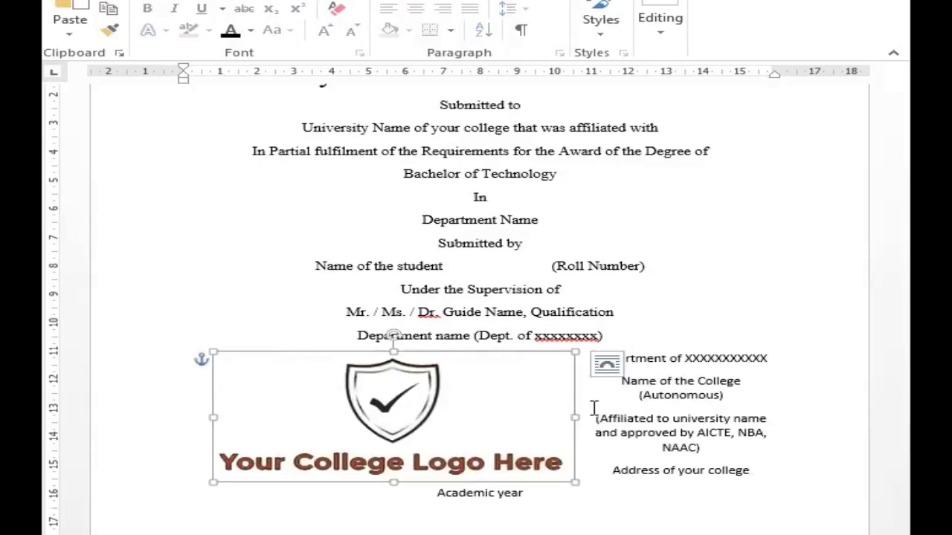
pyautogui.hotkey('ctrl', 'z')
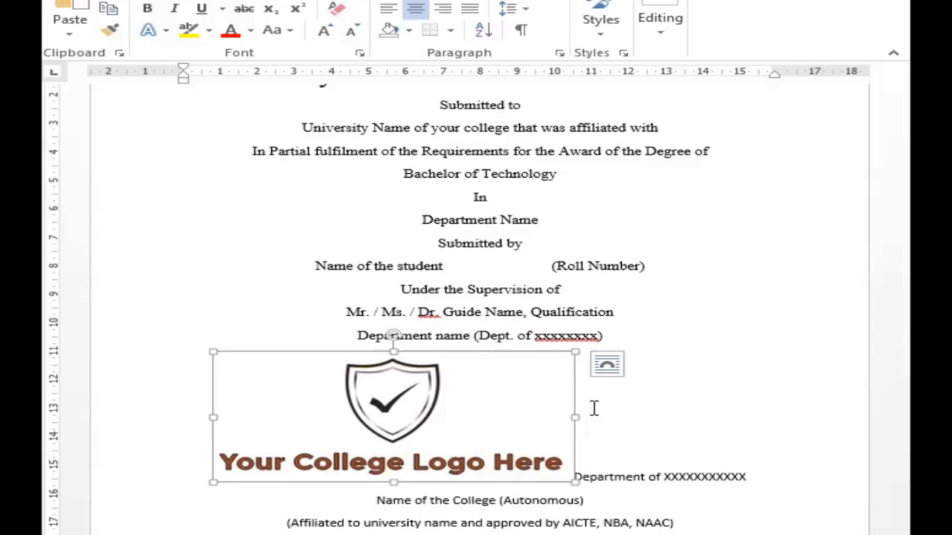
# Step: Put "Department of XXXXXXXXXXX" on its own line below the logo and shrink the logo proportionally to about 7.8 cm wide
pyautogui.click(594, 408)
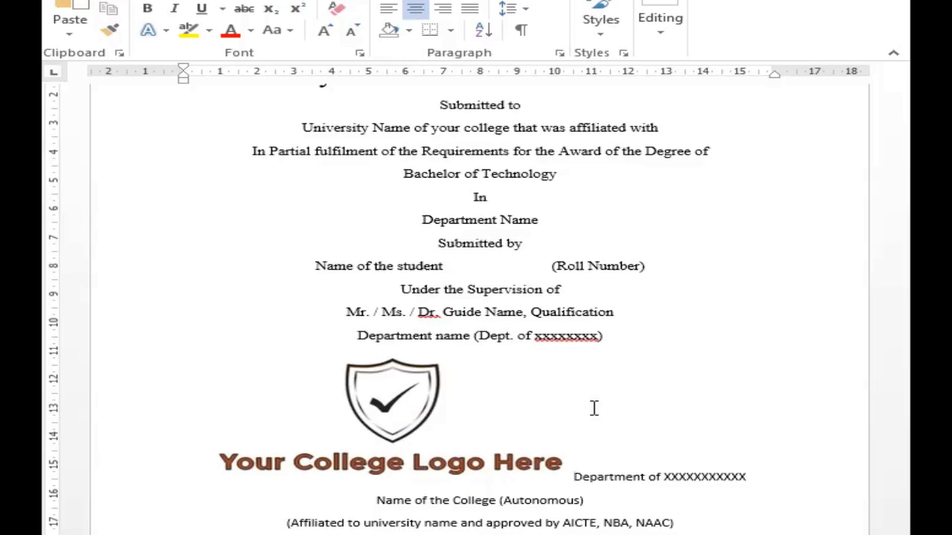
pyautogui.press('Return')
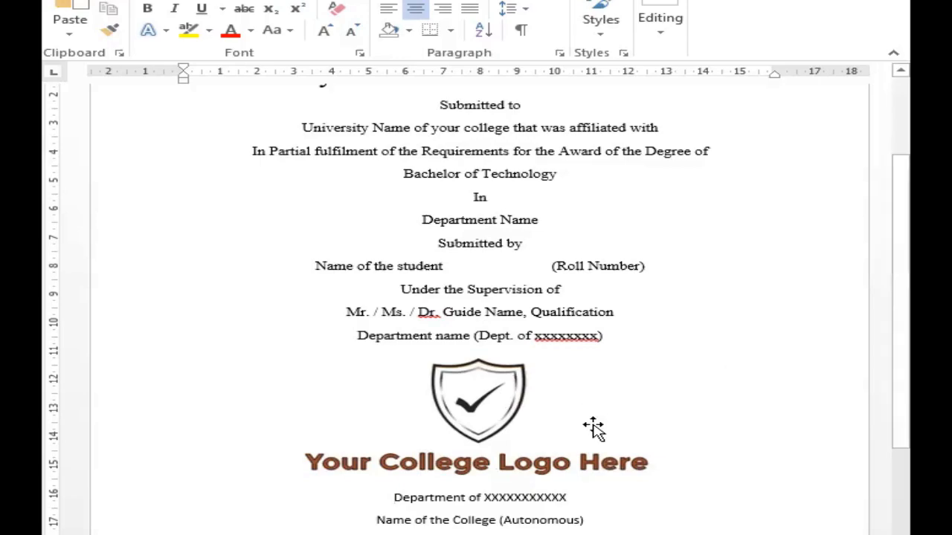
pyautogui.click(522, 422)
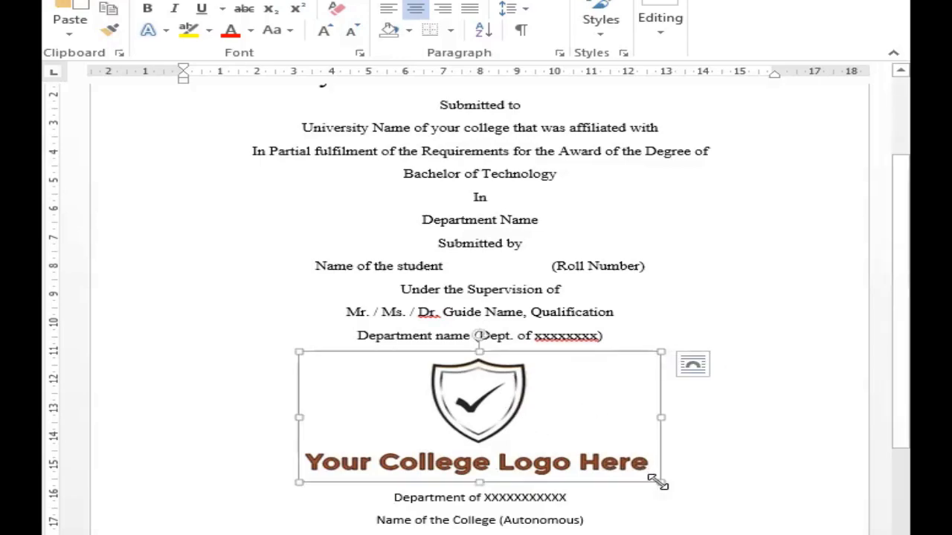
pyautogui.moveTo(637, 473); pyautogui.dragTo(588, 444)
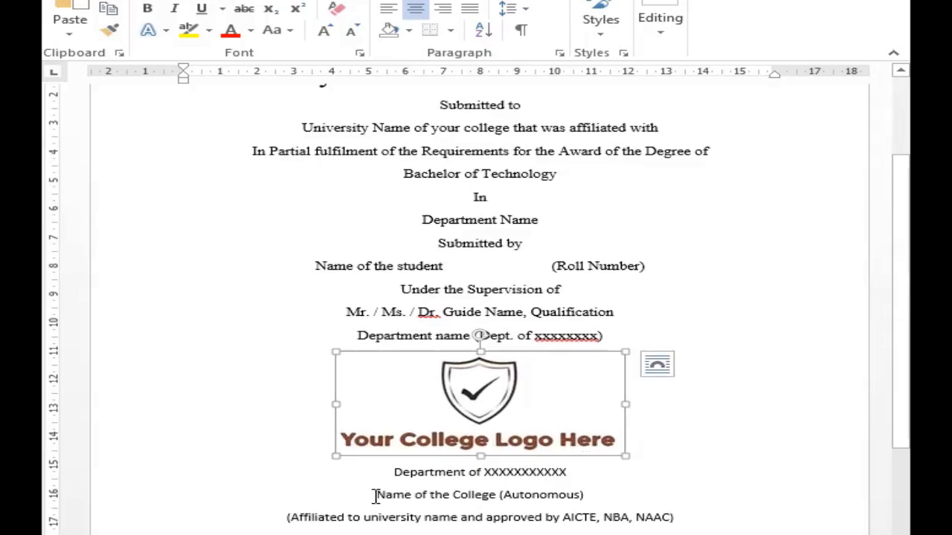
# Step: Copy the formatting of the "In" line onto "Department of XXXXXXXXXXX" below the logo with Format Painter
pyautogui.moveTo(392, 472); pyautogui.dragTo(558, 473)
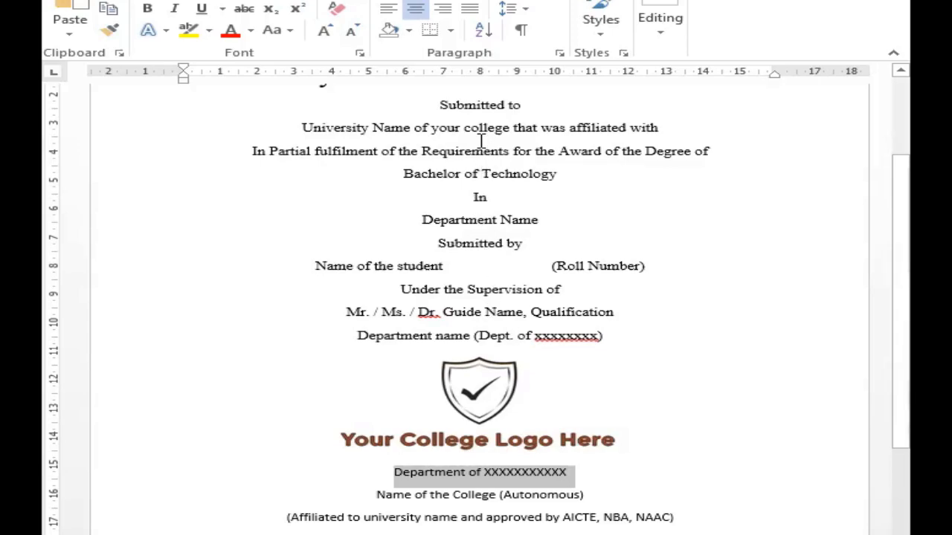
pyautogui.moveTo(468, 111); pyautogui.dragTo(489, 340)
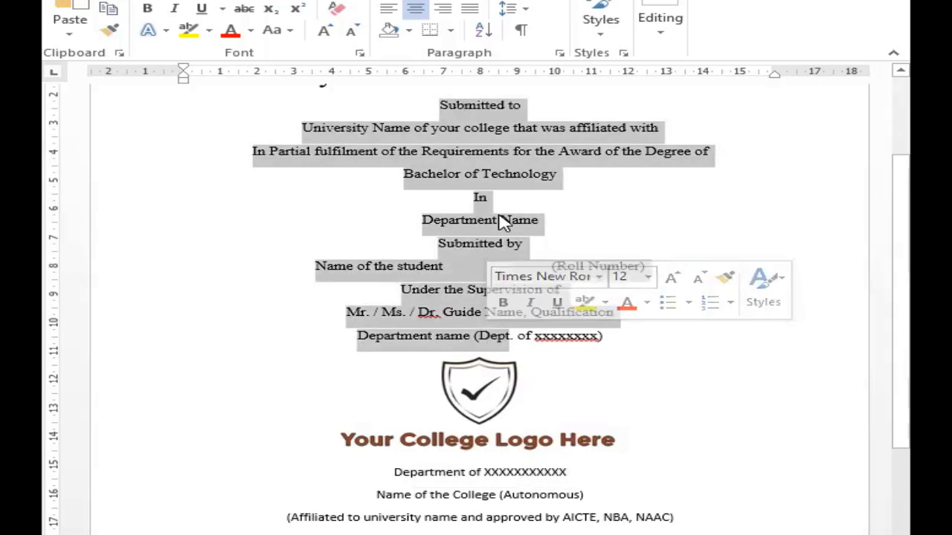
pyautogui.click(480, 198)
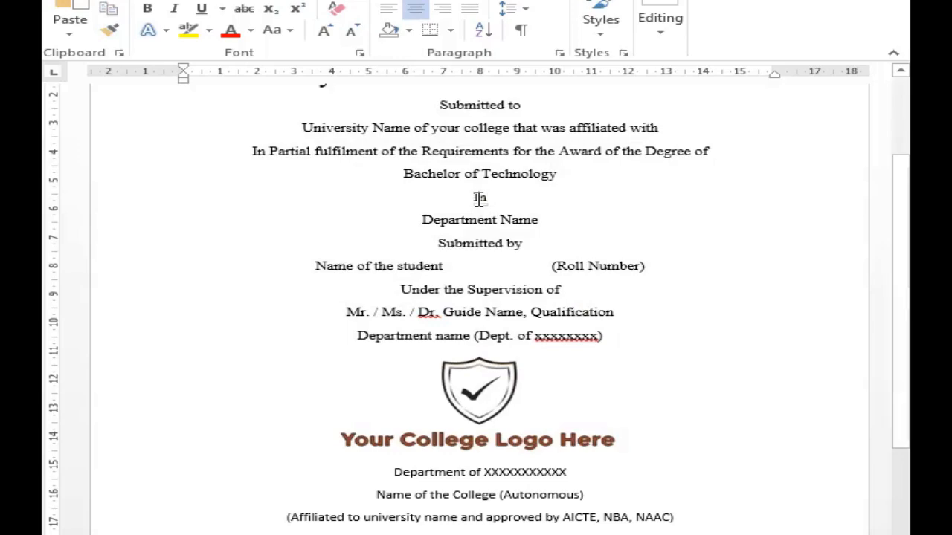
pyautogui.moveTo(484, 215)
pyautogui.click(111, 33)
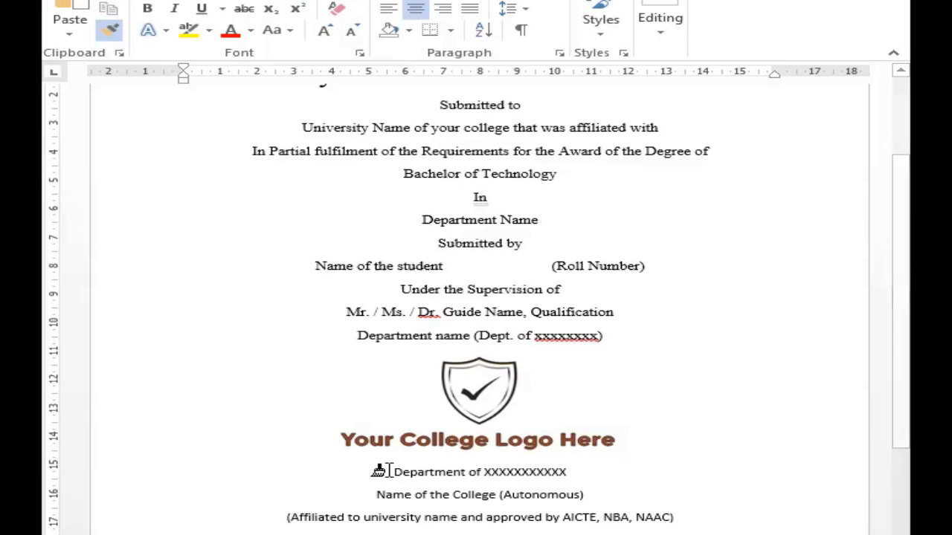
pyautogui.moveTo(387, 471); pyautogui.dragTo(547, 472)
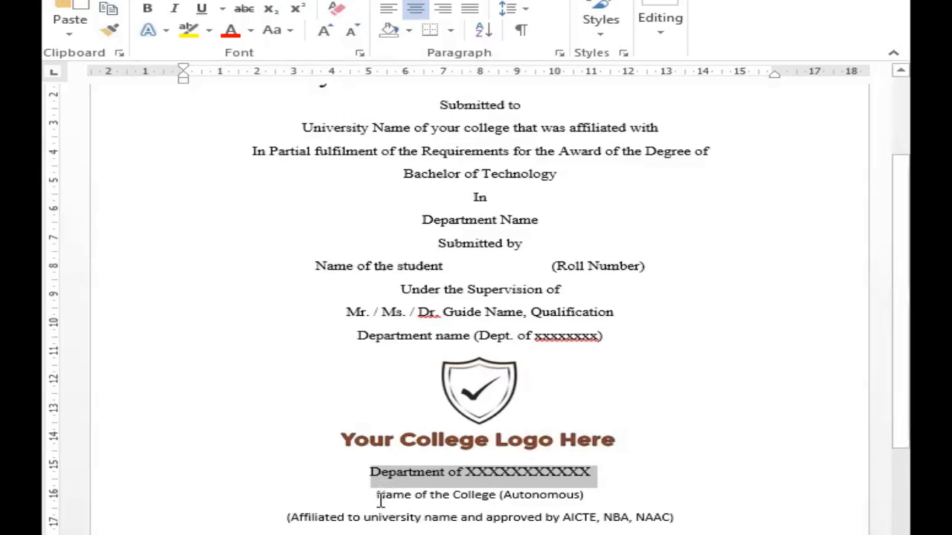
# Step: Enlarge the font of the line "Name of the College (Autonomous)" in several increments
pyautogui.moveTo(376, 494); pyautogui.dragTo(548, 501)
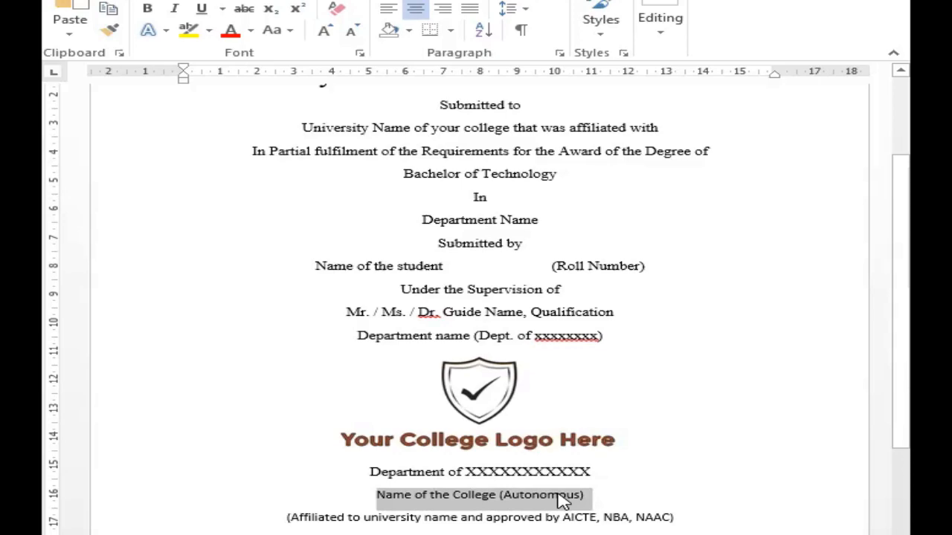
pyautogui.hotkey('ctrl', 'shift', '.')
pyautogui.hotkey('ctrl', 'shift', '.')
pyautogui.hotkey('ctrl', 'shift', '.')
pyautogui.hotkey('ctrl', 'shift', '.')
pyautogui.hotkey('ctrl', 'shift', '.')
pyautogui.hotkey('ctrl', 'shift', '.')
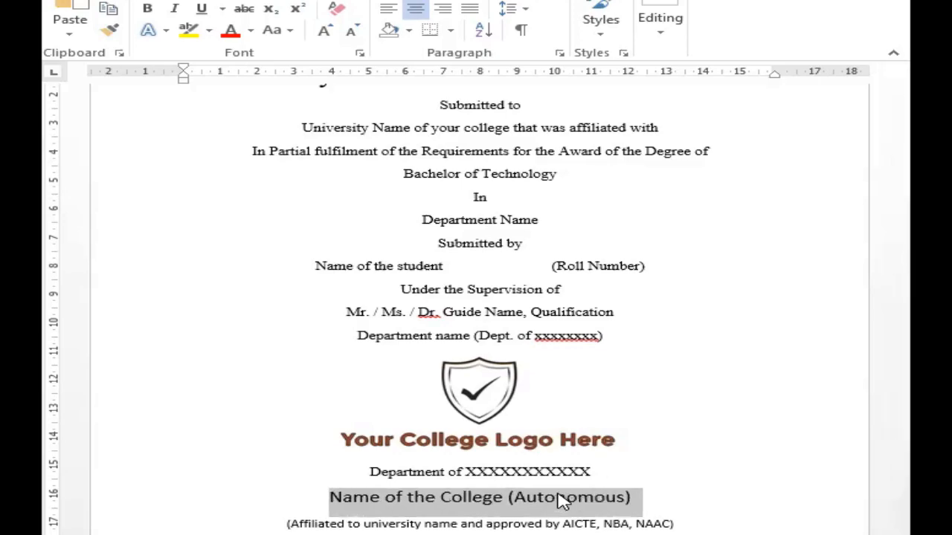
pyautogui.hotkey('ctrl', 'shift', '.')
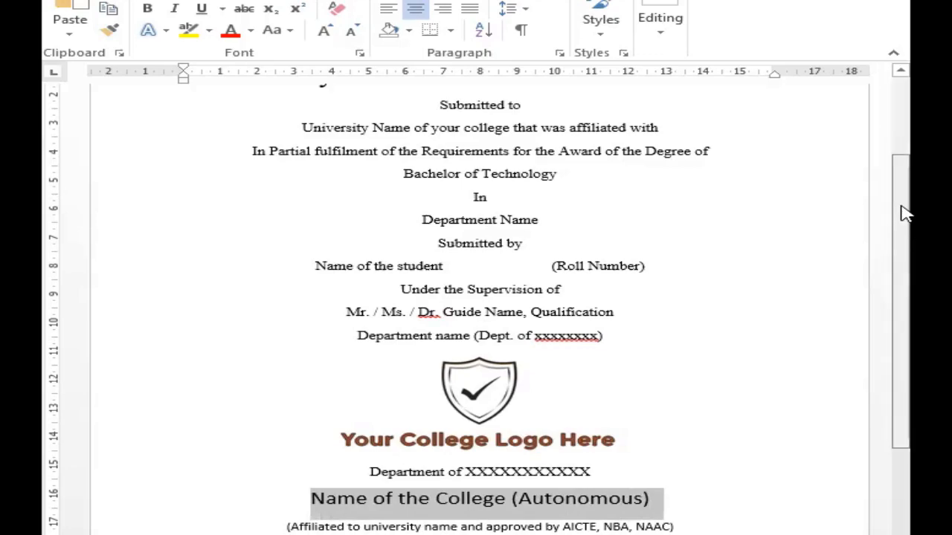
# Step: Set "Name of the College (Autonomous)" in a large Times New Roman font like the seminar title
pyautogui.scroll(1, 903, 203)
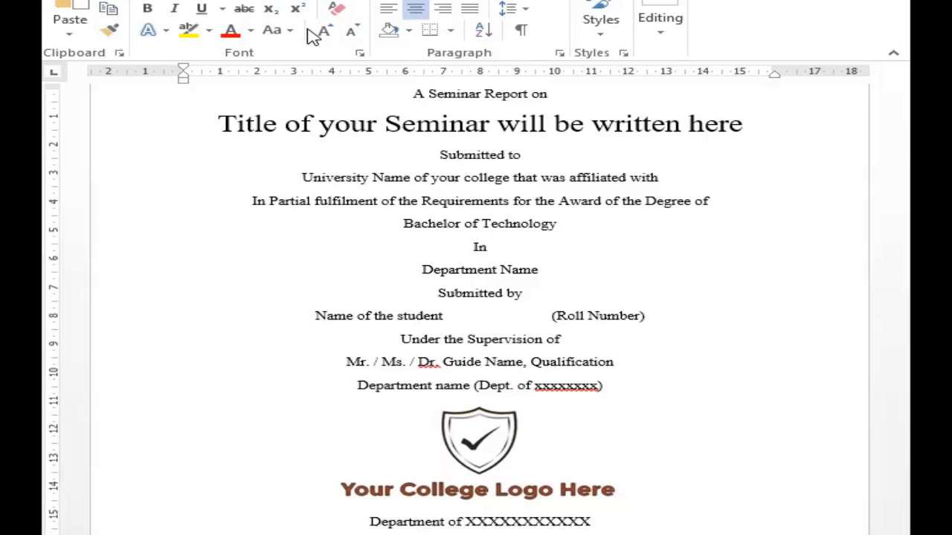
pyautogui.hotkey('alt', 'h')
pyautogui.press('f')
pyautogui.press('s')
# Step: Copy the formatting of "Department Name" onto the lines from "(Affiliated to university name" through "Academic year" with Format Painter
pyautogui.scroll(-3, 339, 125)
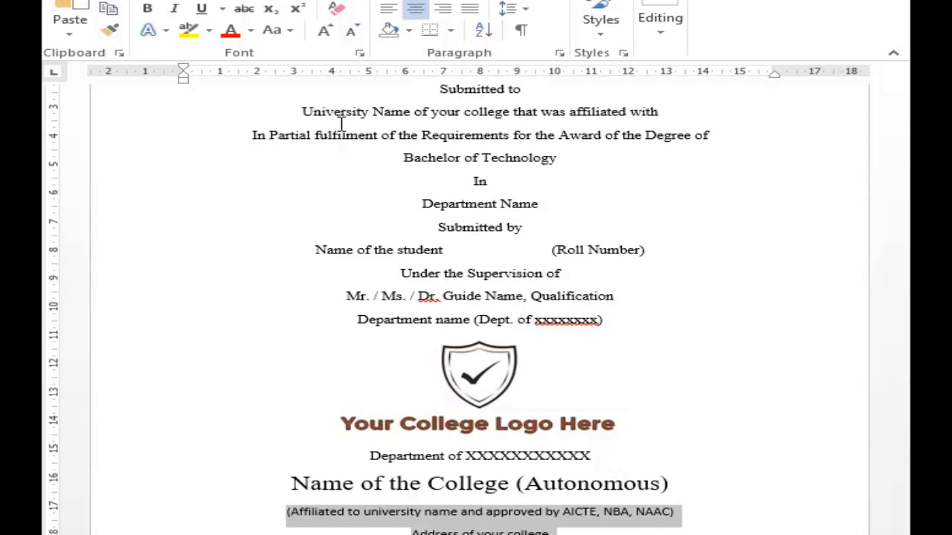
pyautogui.click(483, 207)
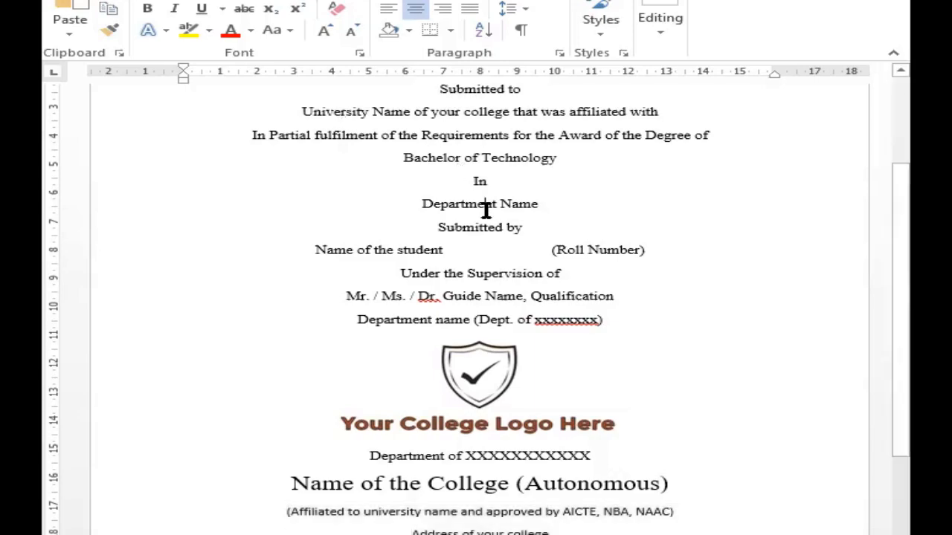
pyautogui.click(112, 30)
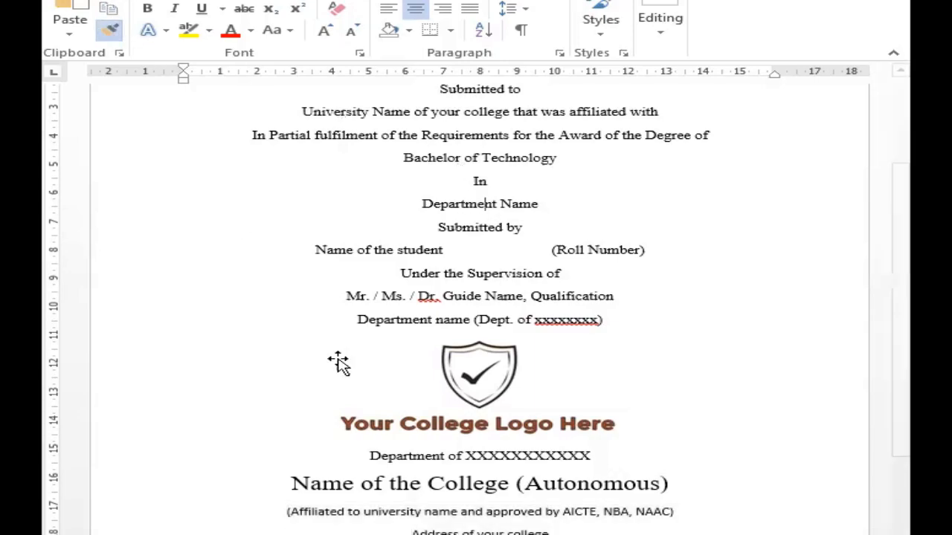
pyautogui.moveTo(274, 510); pyautogui.dragTo(431, 529)
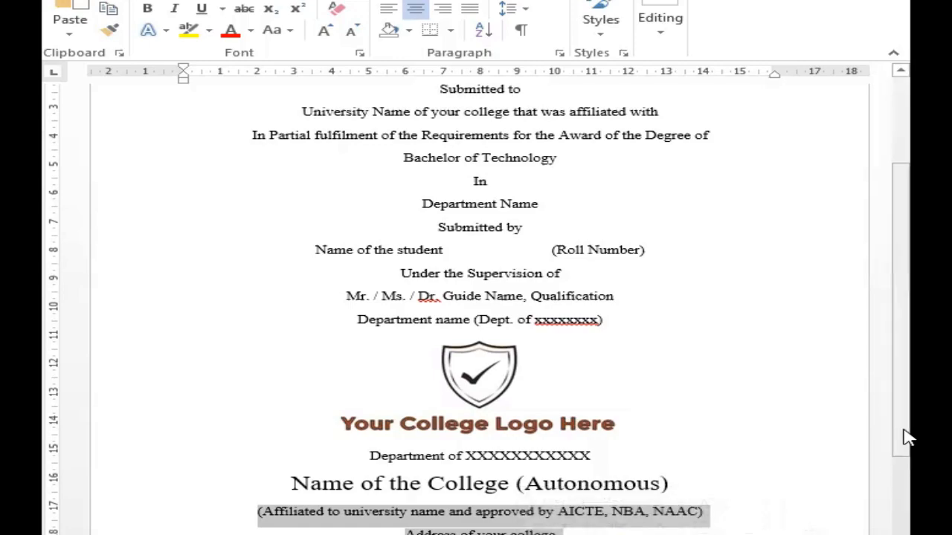
pyautogui.moveTo(904, 431)
pyautogui.mouseDown()
pyautogui.moveTo(899, 345)
pyautogui.moveTo(904, 435)
pyautogui.mouseUp()
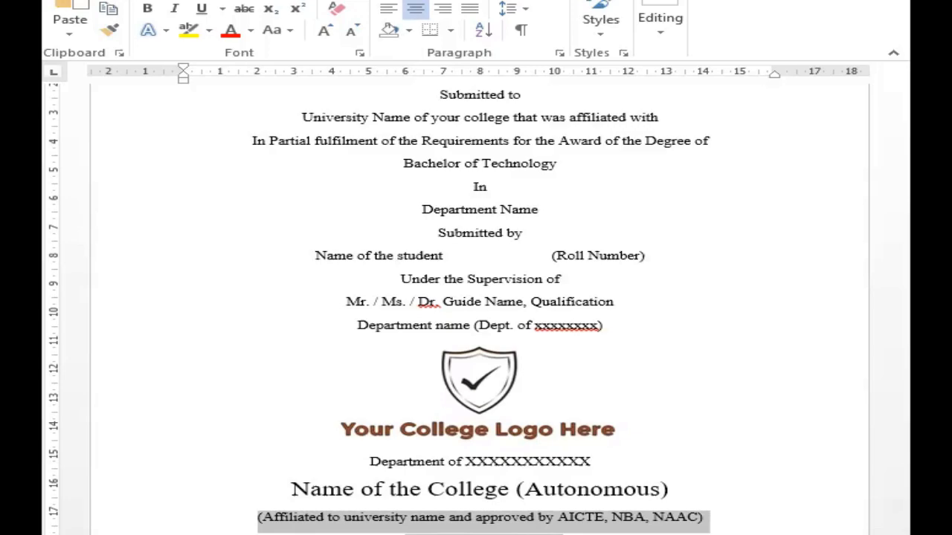
# Step: Check the layout of the whole front page in the print preview and return to the document
pyautogui.hotkey('ctrl', 'p')
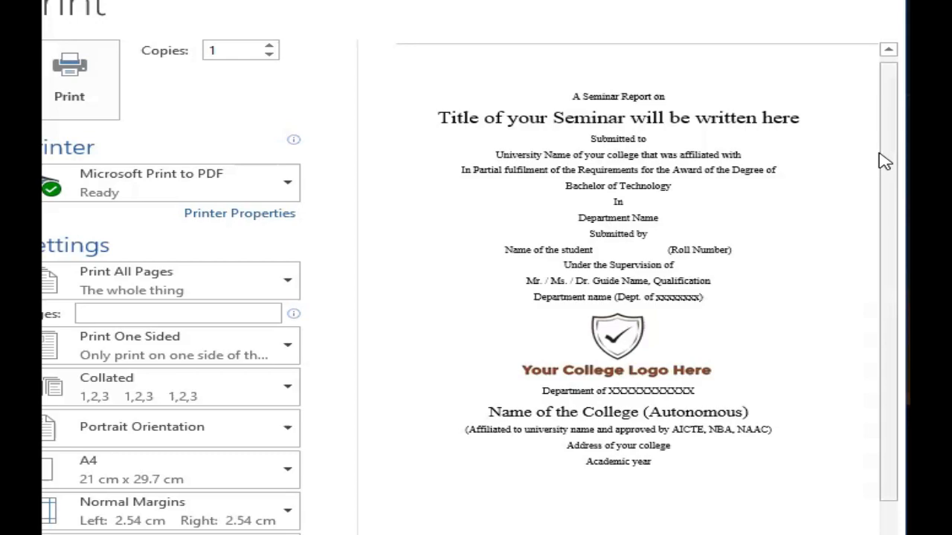
pyautogui.scroll(-2, 893, 231)
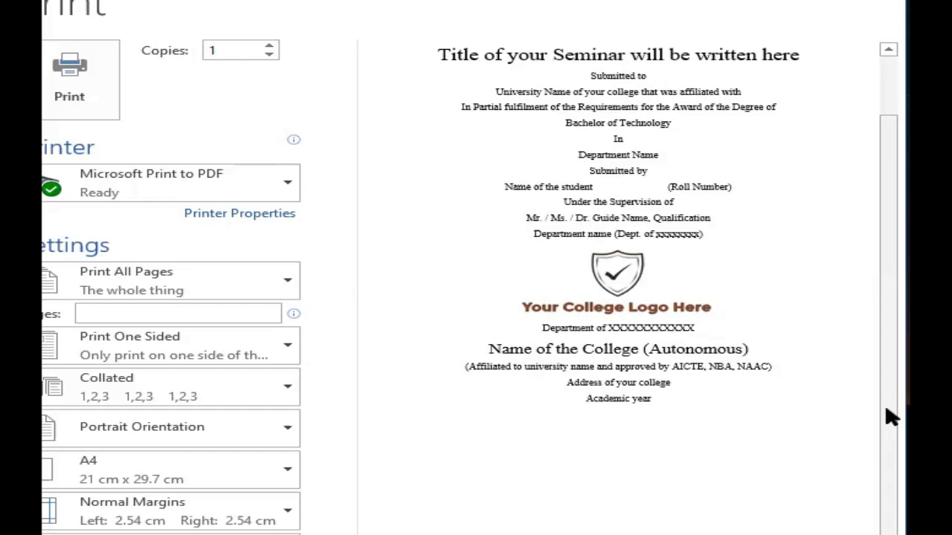
pyautogui.scroll(2, 882, 343)
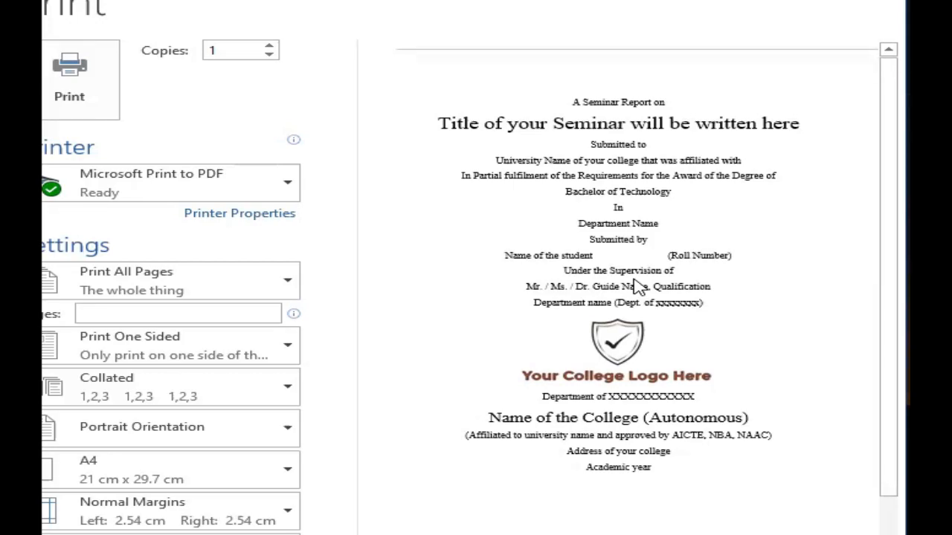
pyautogui.press('Escape')
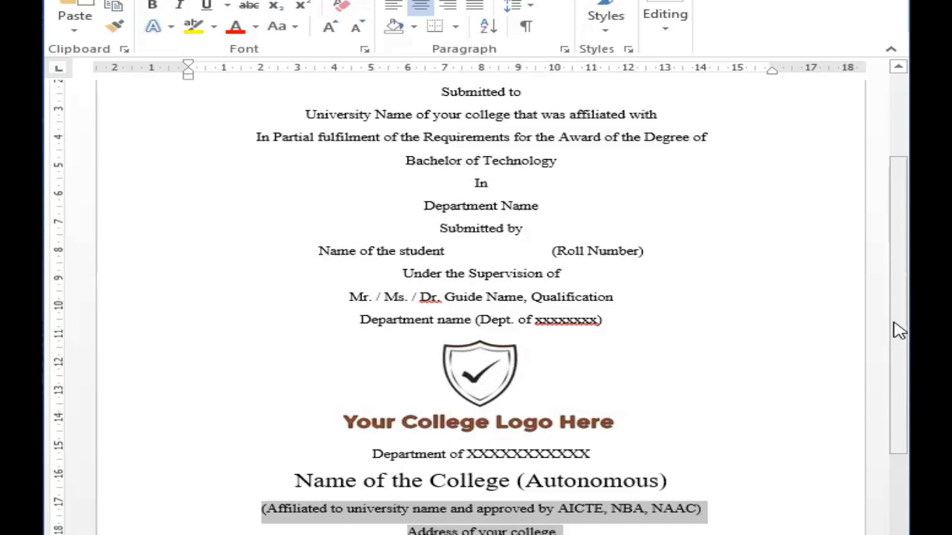
# Step: Insert an empty line between the seminar title and "Submitted to"
pyautogui.moveTo(898, 331); pyautogui.dragTo(898, 265)
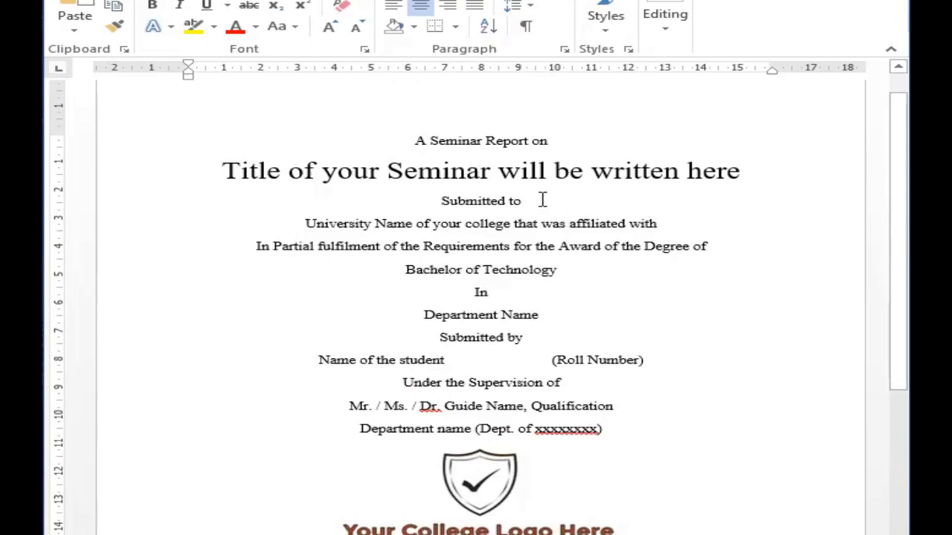
pyautogui.click(742, 177)
pyautogui.press('Return')
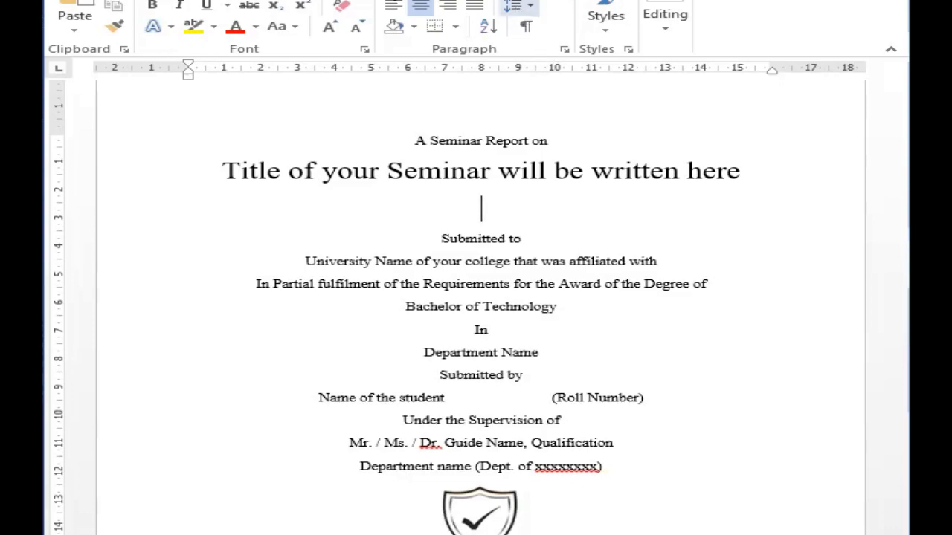
# Step: Set the empty line below the title to 1.5 lines spacing with 10 pt after the paragraph
pyautogui.click(331, 0)
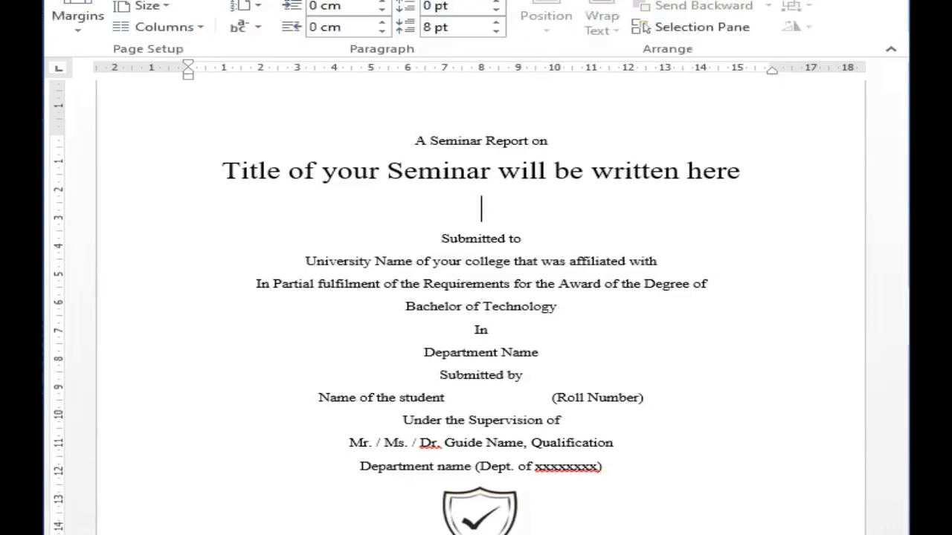
pyautogui.click(503, 51)
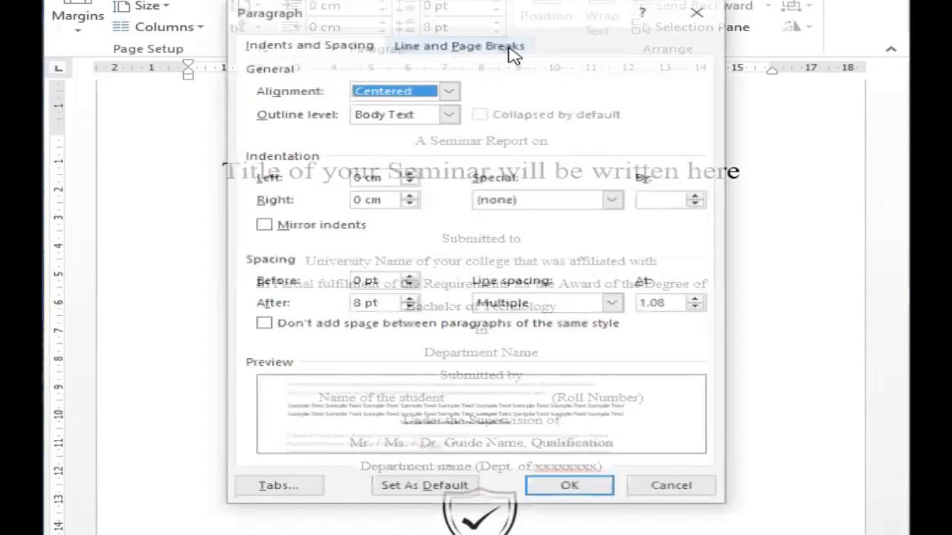
pyautogui.click(615, 305)
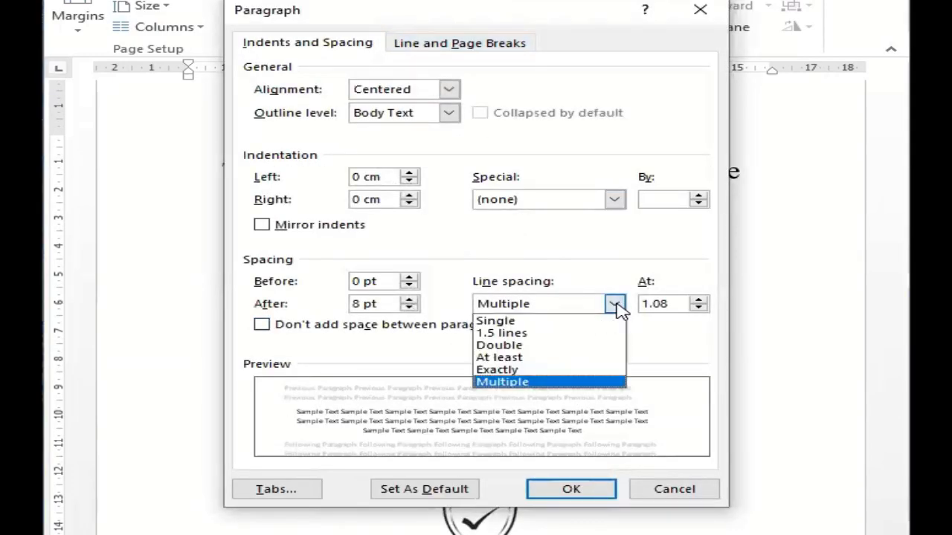
pyautogui.click(566, 334)
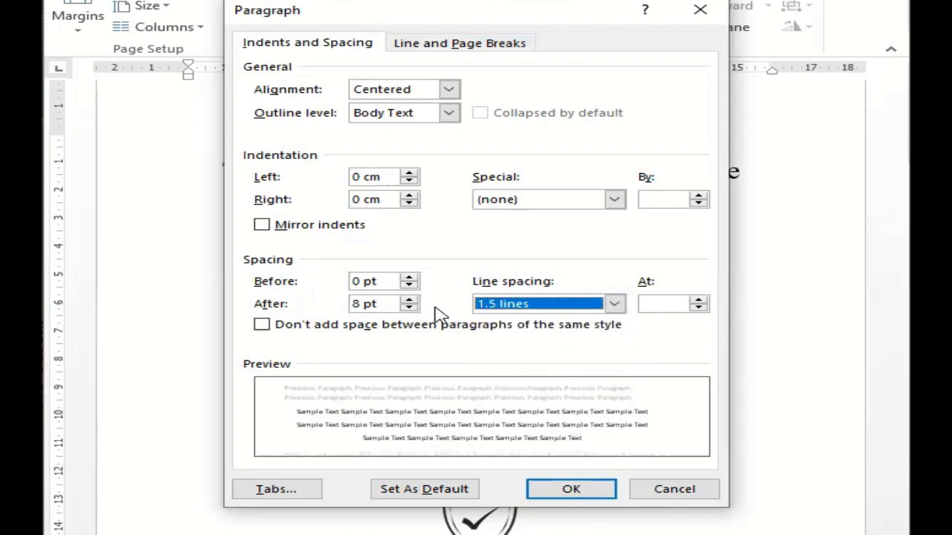
pyautogui.click(356, 301)
pyautogui.press('BackSpace')
pyautogui.write('10')
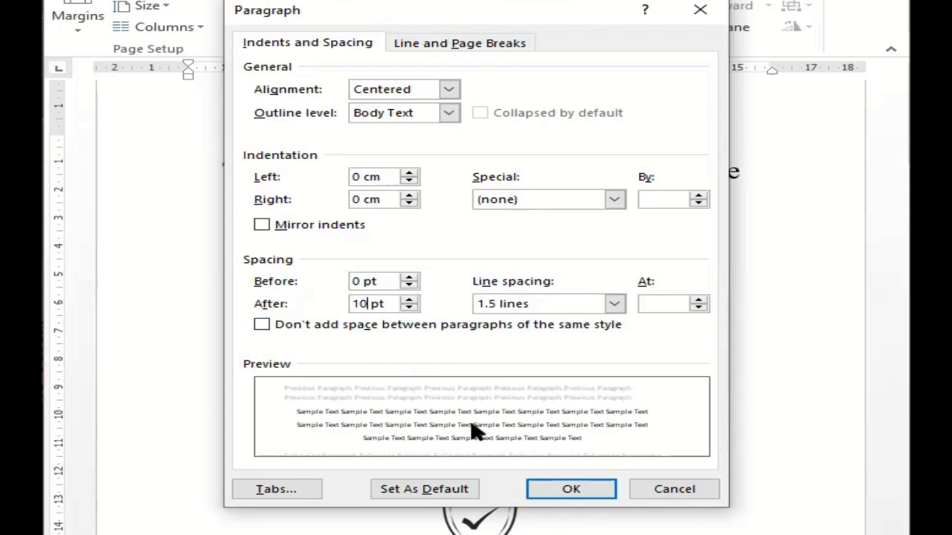
pyautogui.click(568, 491)
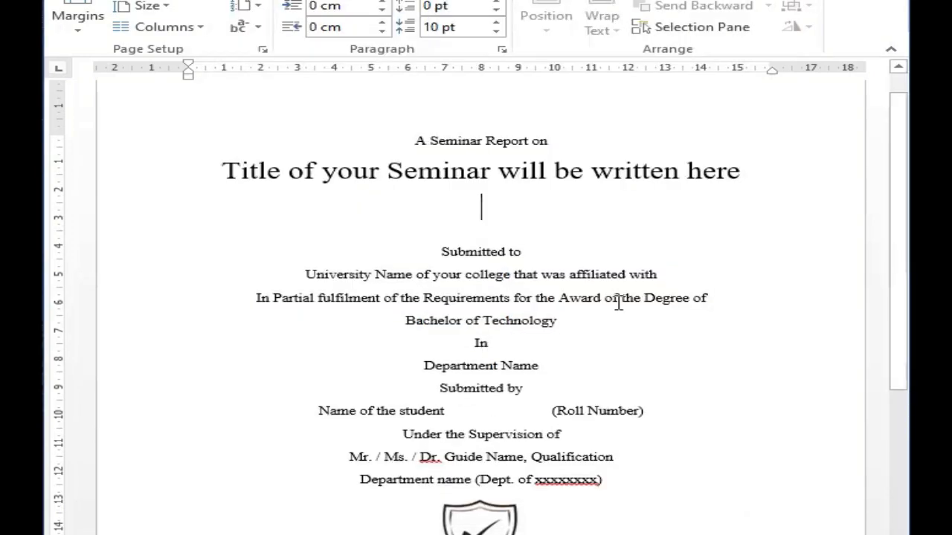
# Step: Remove the empty line between the seminar title and "Submitted to" and insert it again
pyautogui.press('Up')
pyautogui.press('End')
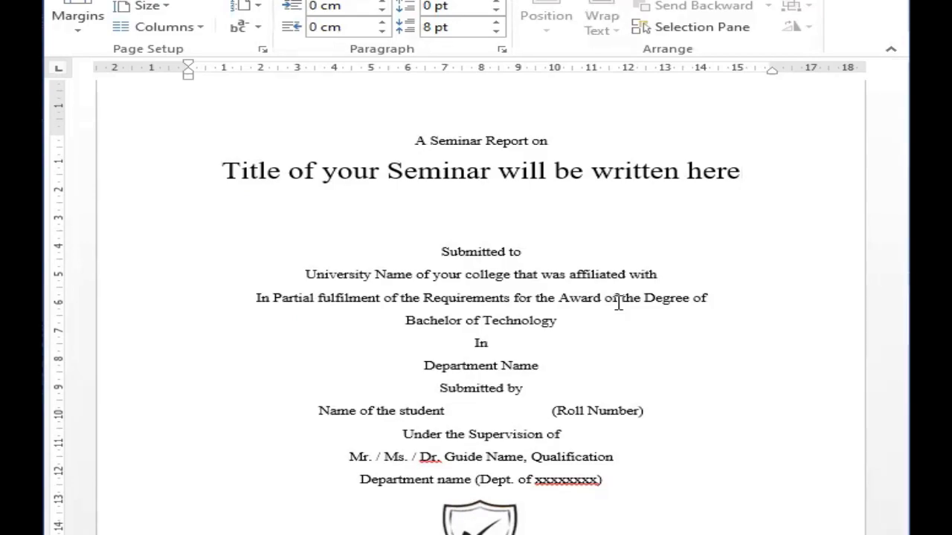
pyautogui.press('Delete')
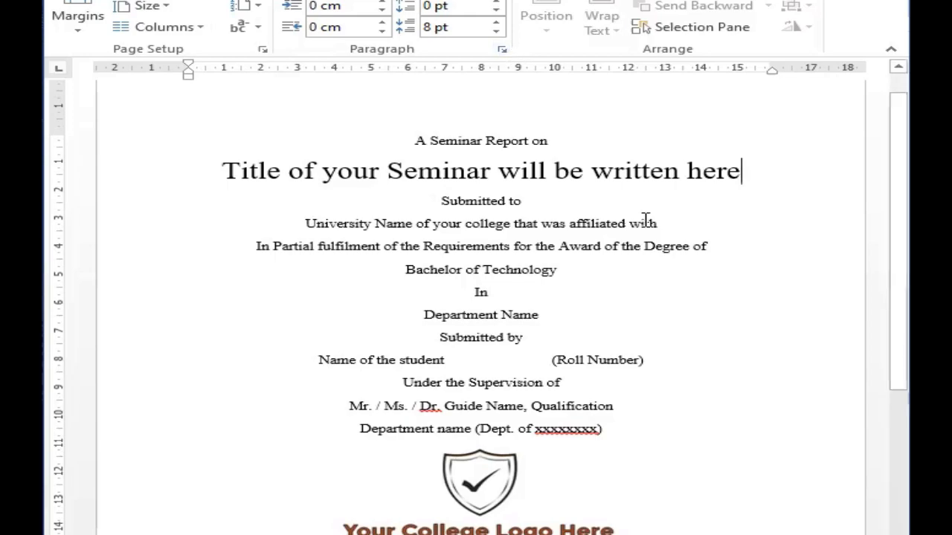
pyautogui.press('Return')
pyautogui.click(529, 215)
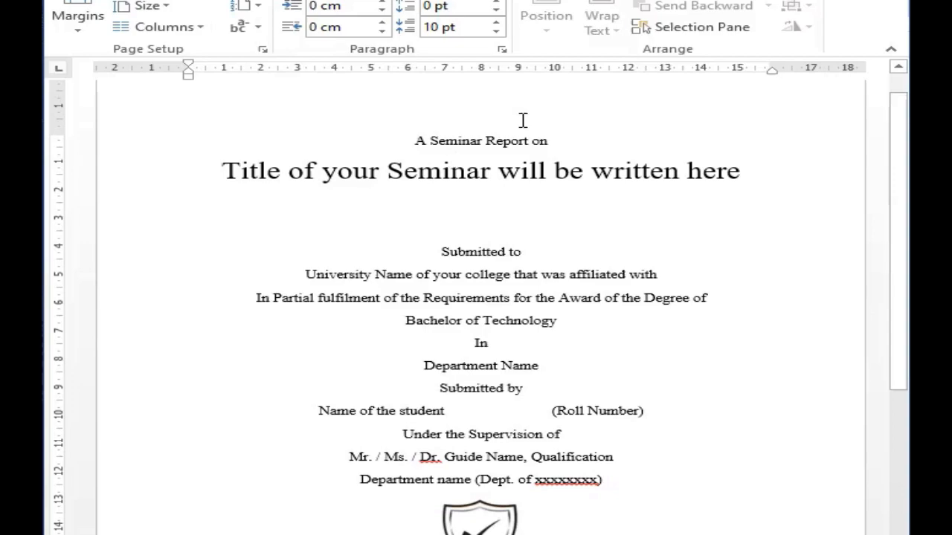
# Step: Set the seminar title paragraph to 1.5 lines spacing with 10 pt after the paragraph
pyautogui.click(464, 174)
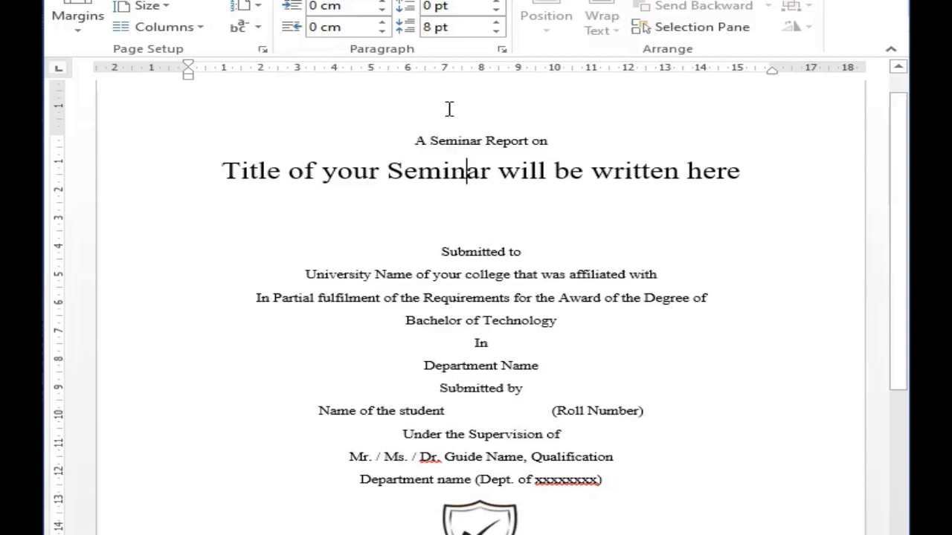
pyautogui.click(502, 49)
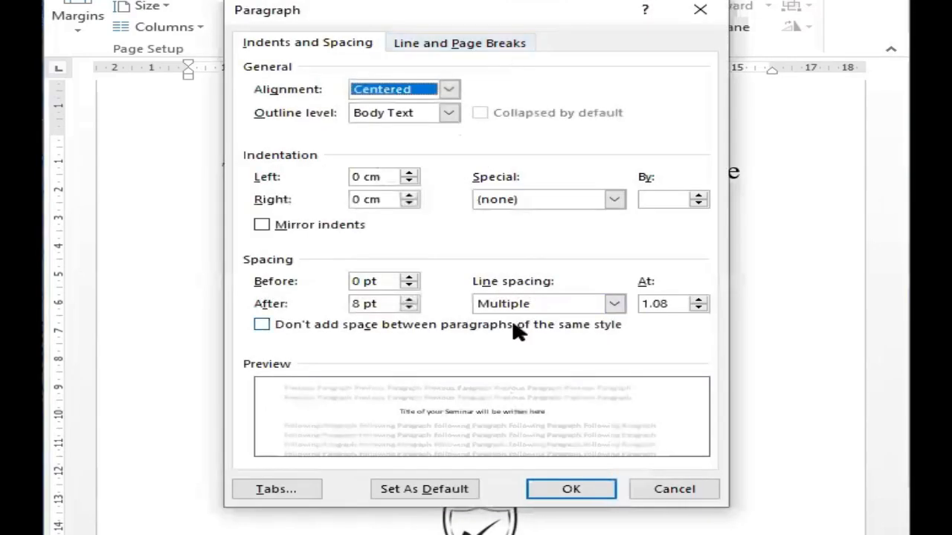
pyautogui.click(614, 303)
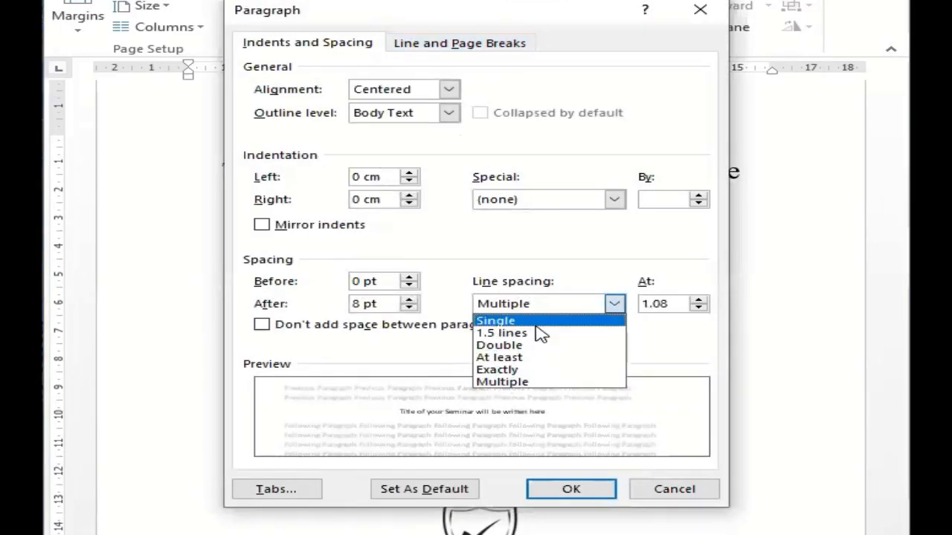
pyautogui.click(536, 325)
pyautogui.click(614, 303)
pyautogui.click(575, 331)
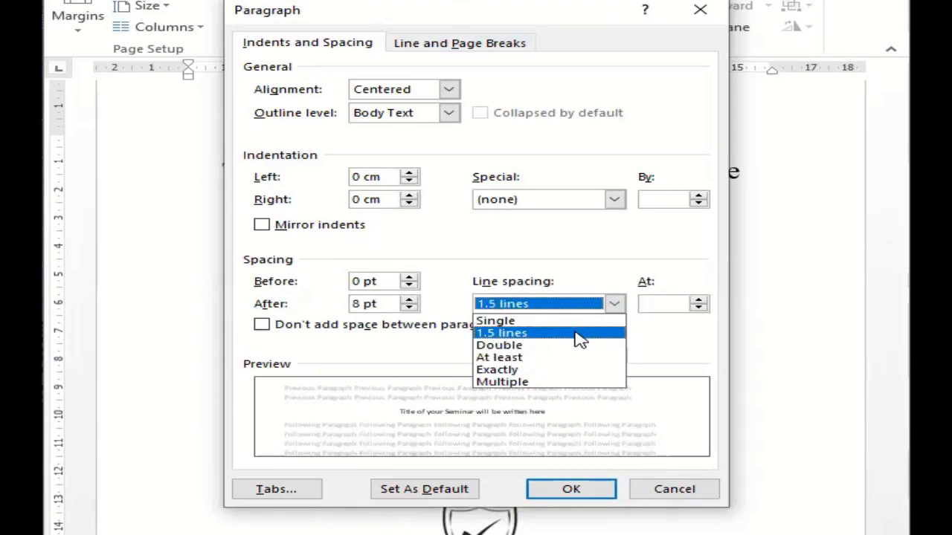
pyautogui.click(580, 338)
pyautogui.click(357, 305)
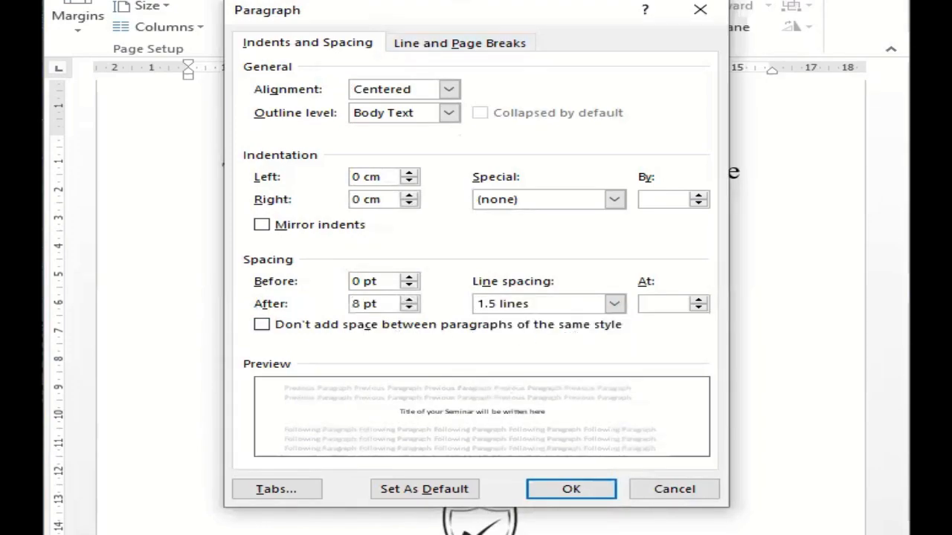
pyautogui.press('BackSpace')
pyautogui.write('10')
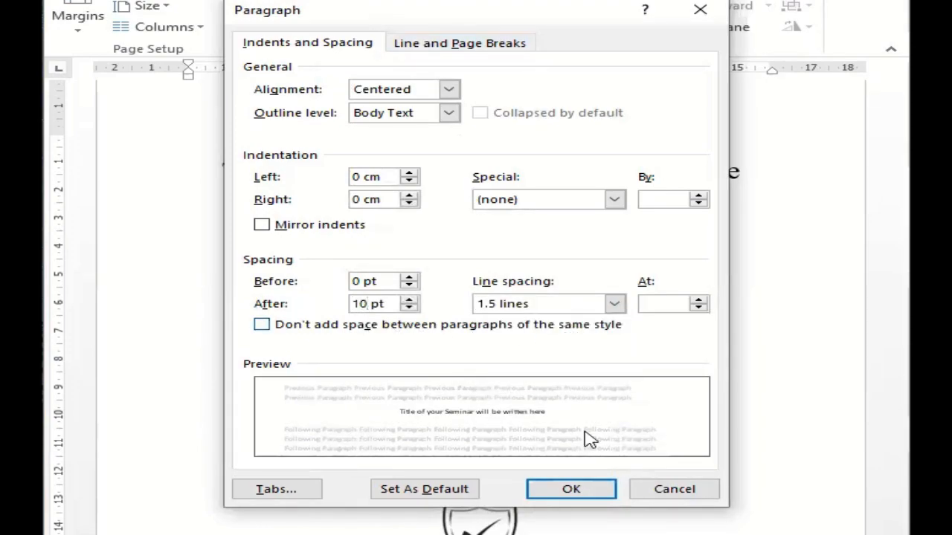
pyautogui.click(571, 491)
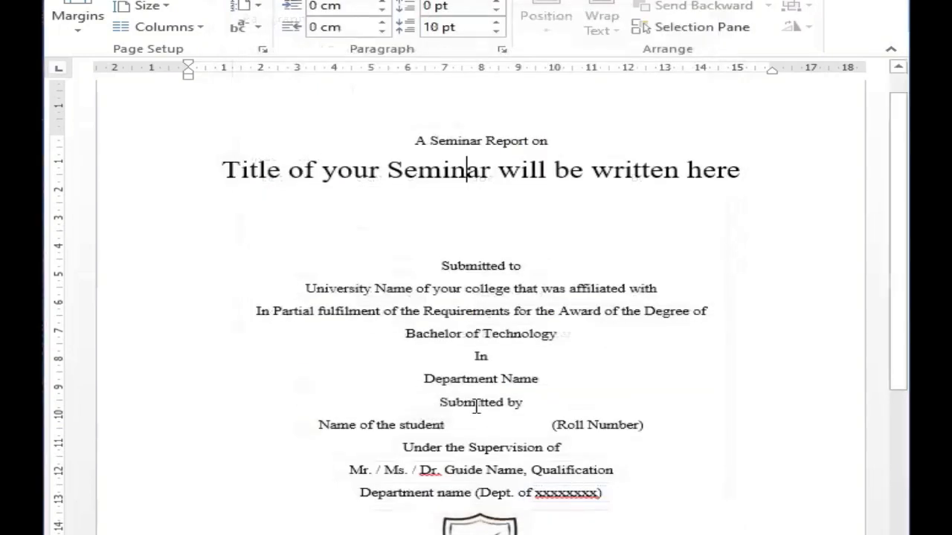
# Step: Replace the empty line below the seminar title with a new one that takes over the title's paragraph formatting
pyautogui.press('End')
pyautogui.press('Delete')
pyautogui.press('Delete')
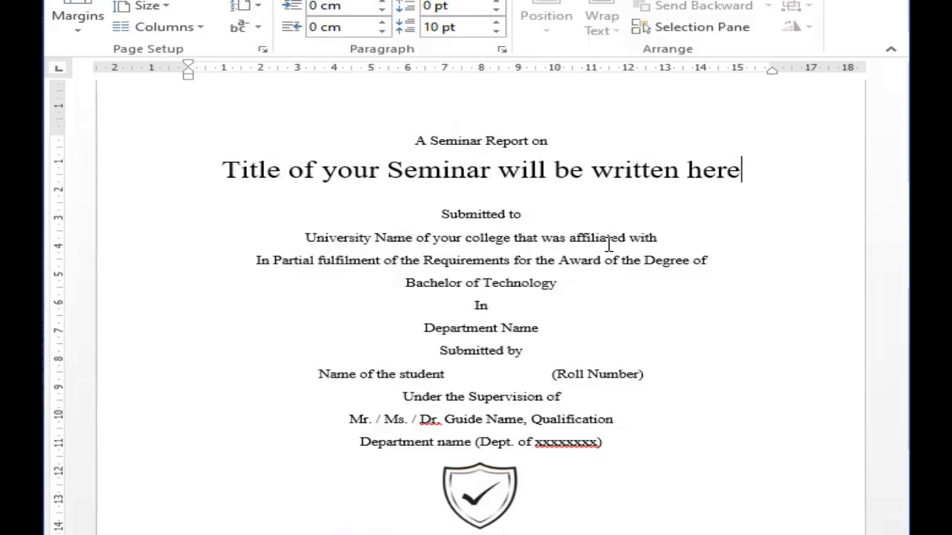
pyautogui.press('Return')
pyautogui.press('Return')
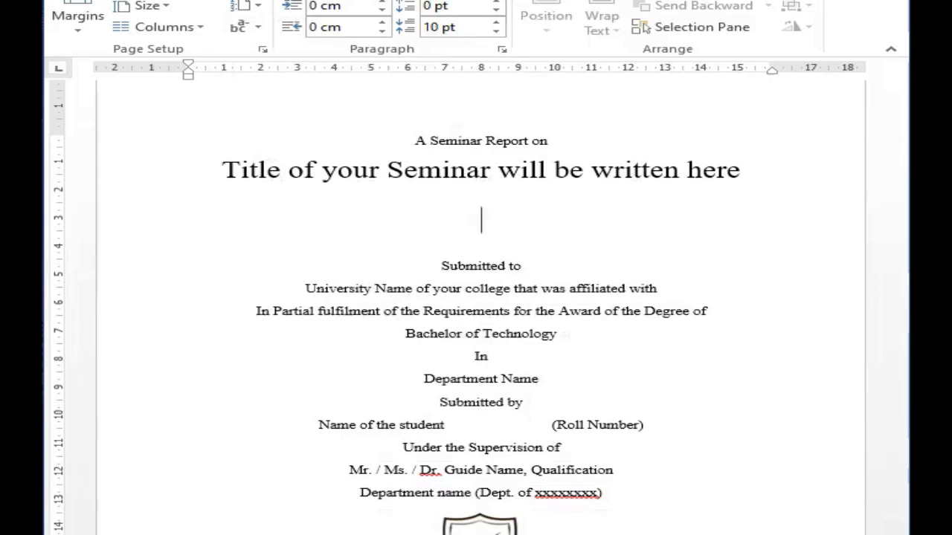
# Step: Try smaller and larger font sizes on the empty line below the title and re-create that line at the title's formatting
pyautogui.hotkey('ctrl', '[')
pyautogui.hotkey('ctrl', '[')
pyautogui.hotkey('ctrl', '[')
pyautogui.hotkey('ctrl', '[')
pyautogui.hotkey('ctrl', '[')
pyautogui.hotkey('ctrl', '[')
pyautogui.hotkey('ctrl', '[')
pyautogui.hotkey('ctrl', '[')
pyautogui.hotkey('ctrl', '[')
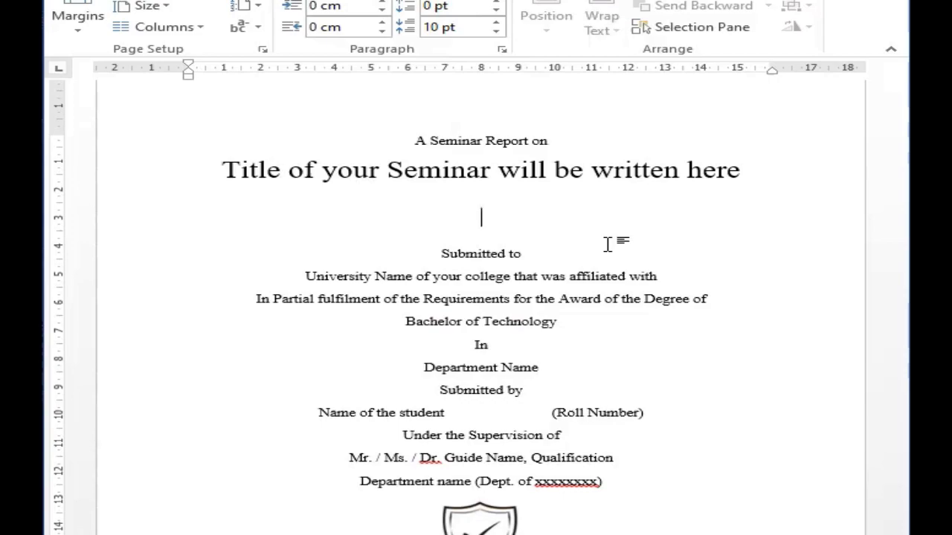
pyautogui.hotkey('ctrl', ']')
pyautogui.hotkey('ctrl', ']')
pyautogui.hotkey('ctrl', ']')
pyautogui.hotkey('ctrl', ']')
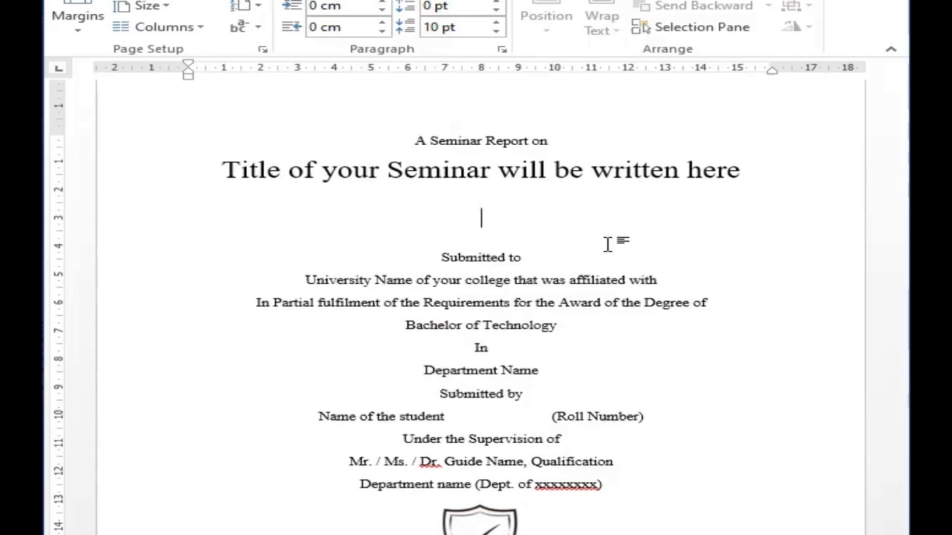
pyautogui.hotkey('ctrl', ']')
pyautogui.hotkey('ctrl', ']')
pyautogui.hotkey('ctrl', ']')
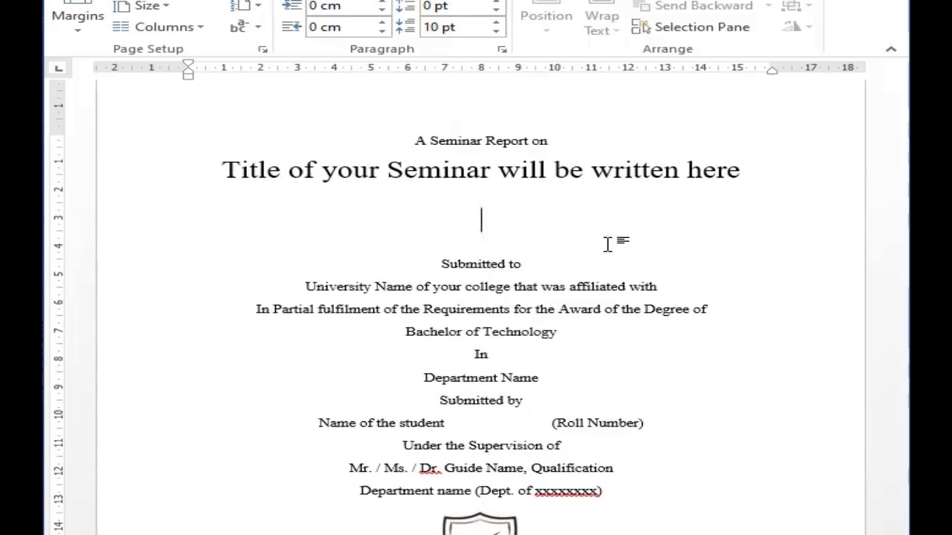
pyautogui.press('BackSpace')
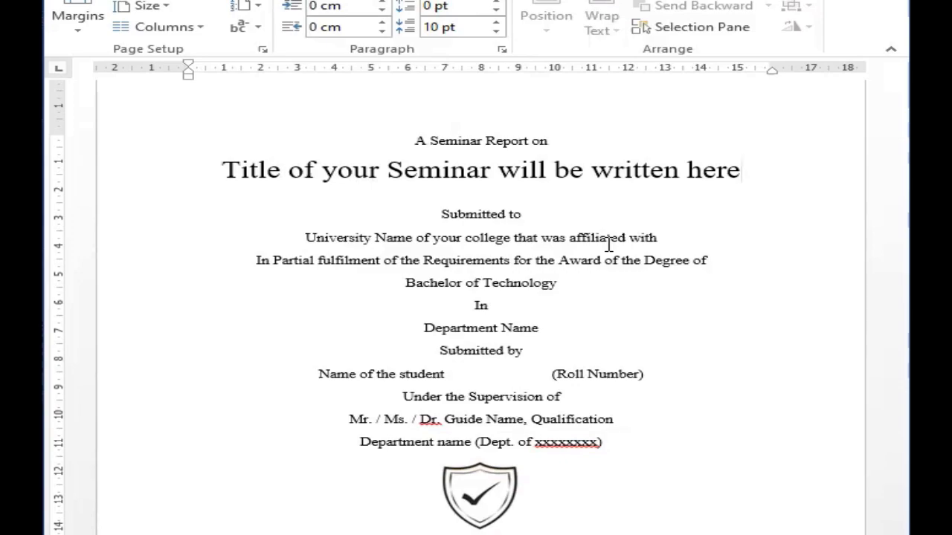
pyautogui.press('Return')
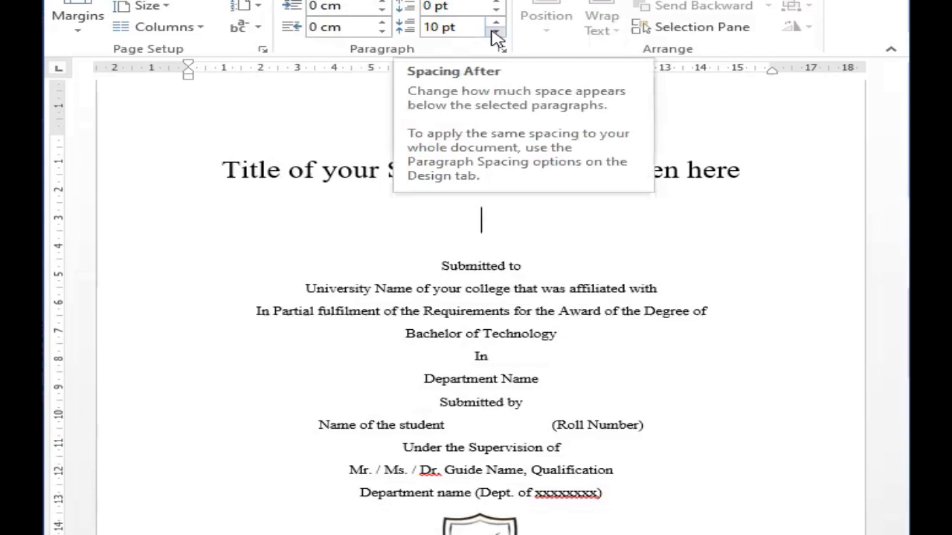
# Step: Set the empty line below the seminar title to single line spacing with 0 pt after the paragraph
pyautogui.click(432, 26)
pyautogui.write('0')
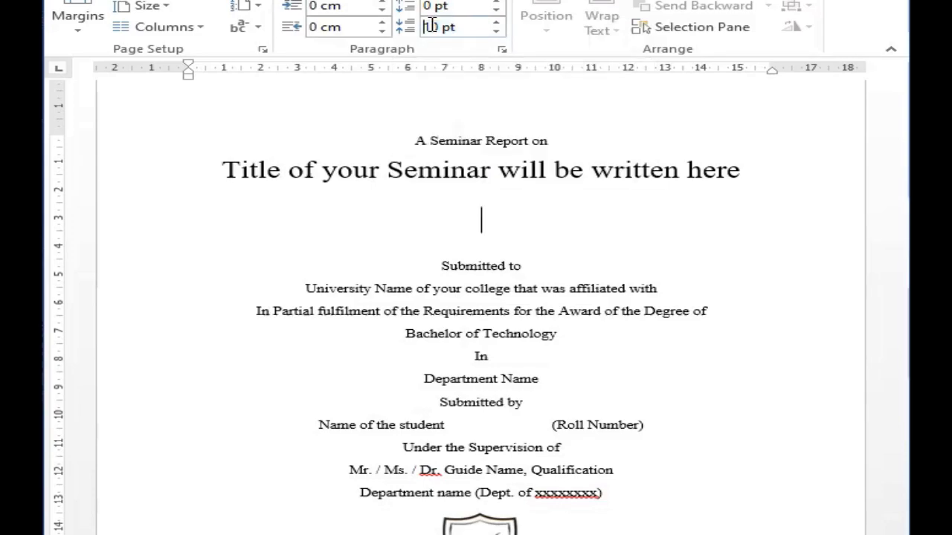
pyautogui.press('Return')
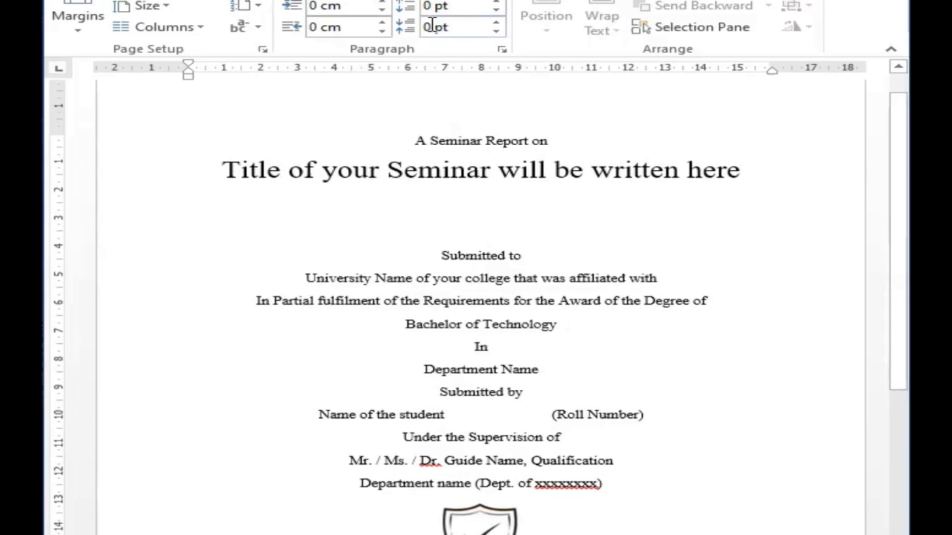
pyautogui.click(502, 49)
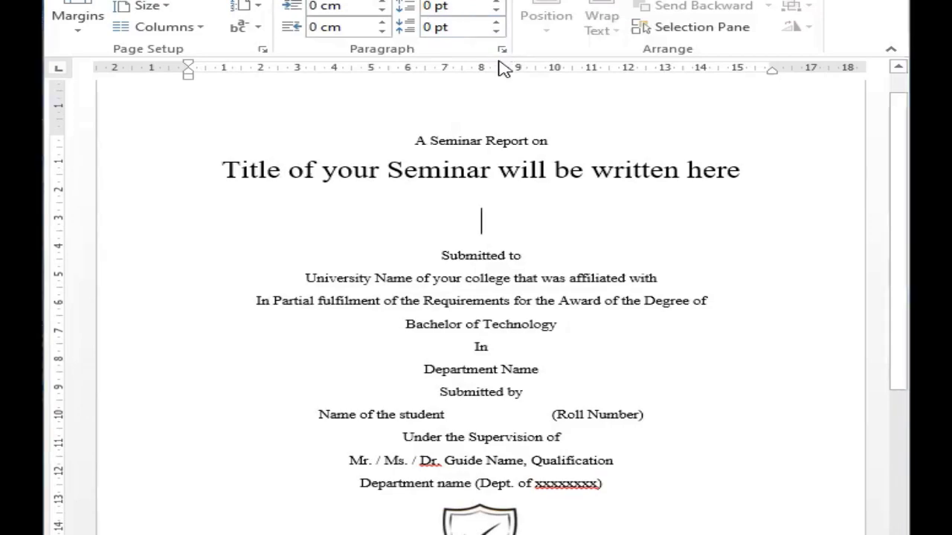
pyautogui.click(613, 303)
pyautogui.click(542, 319)
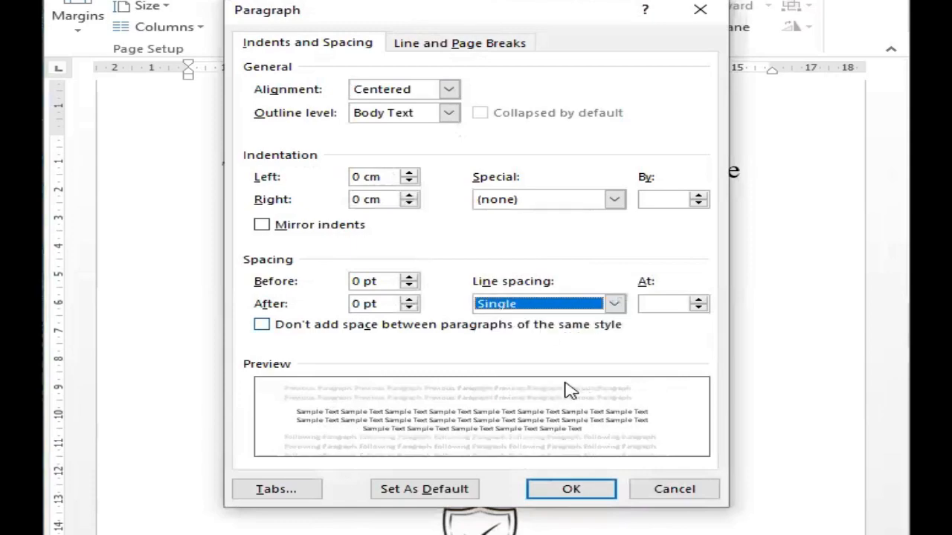
pyautogui.click(584, 491)
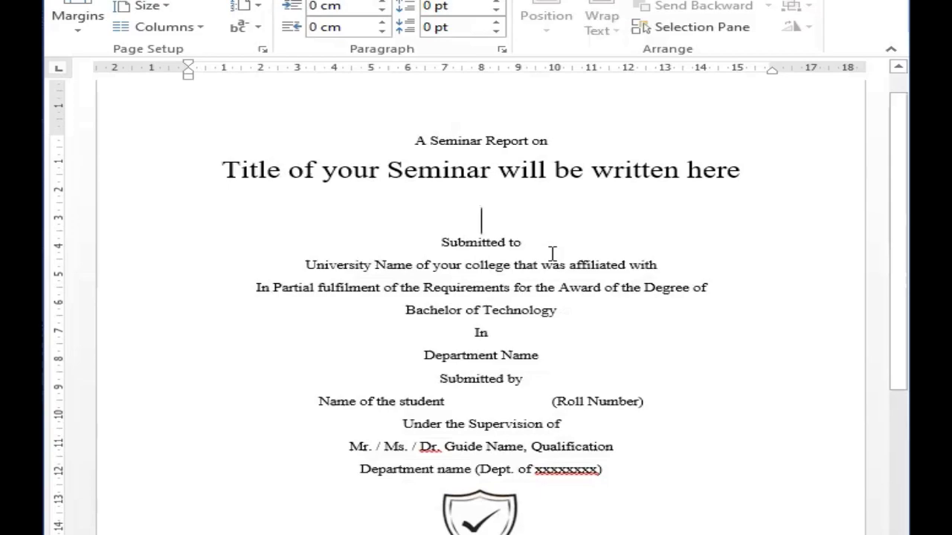
# Step: Set the "University Name of your college that was affiliated with" line to 1.5 lines spacing with 10 pt after
pyautogui.click(672, 268)
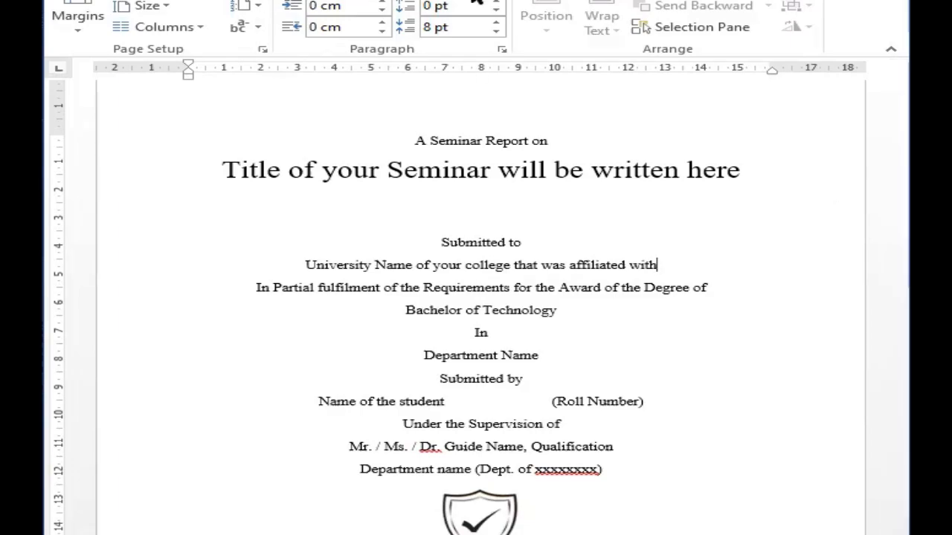
pyautogui.doubleClick(431, 28)
pyautogui.write('10')
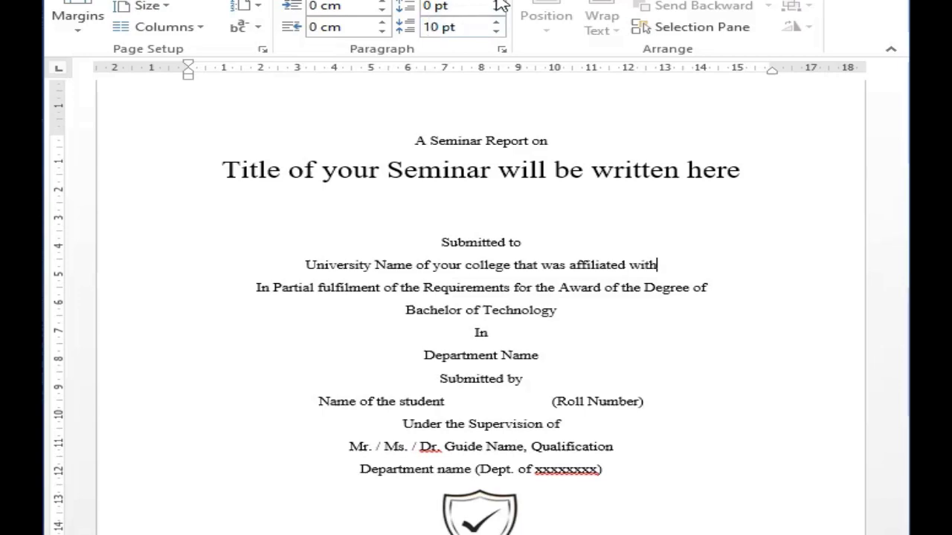
pyautogui.press('Return')
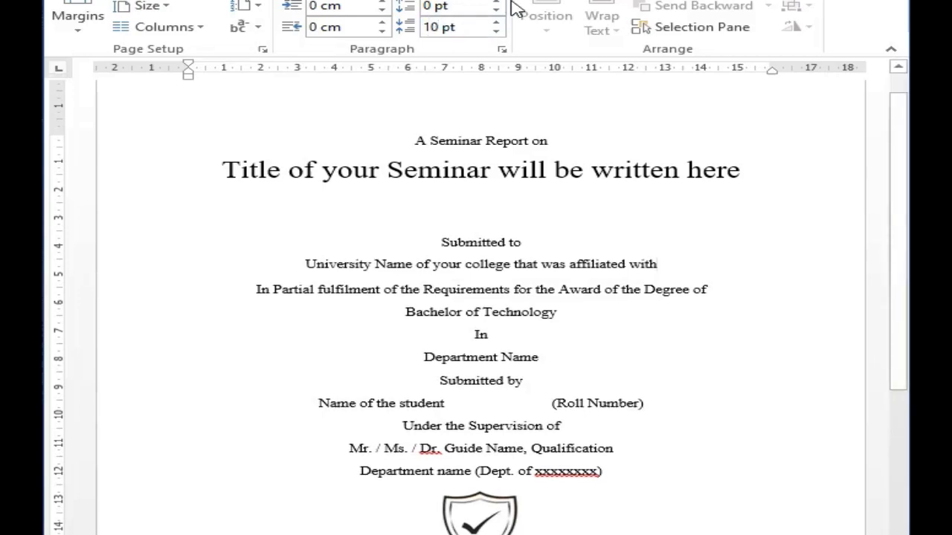
pyautogui.click(509, 50)
pyautogui.click(614, 304)
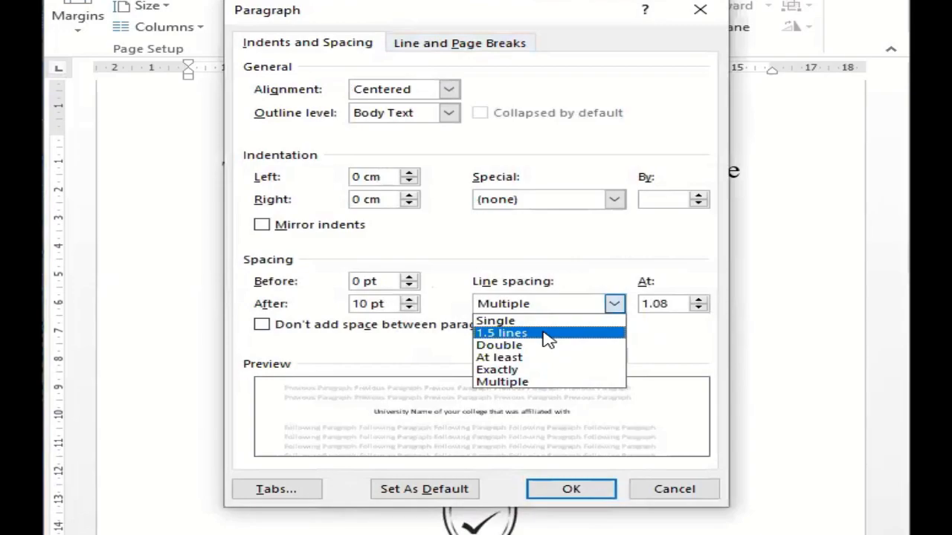
pyautogui.click(547, 334)
pyautogui.click(594, 489)
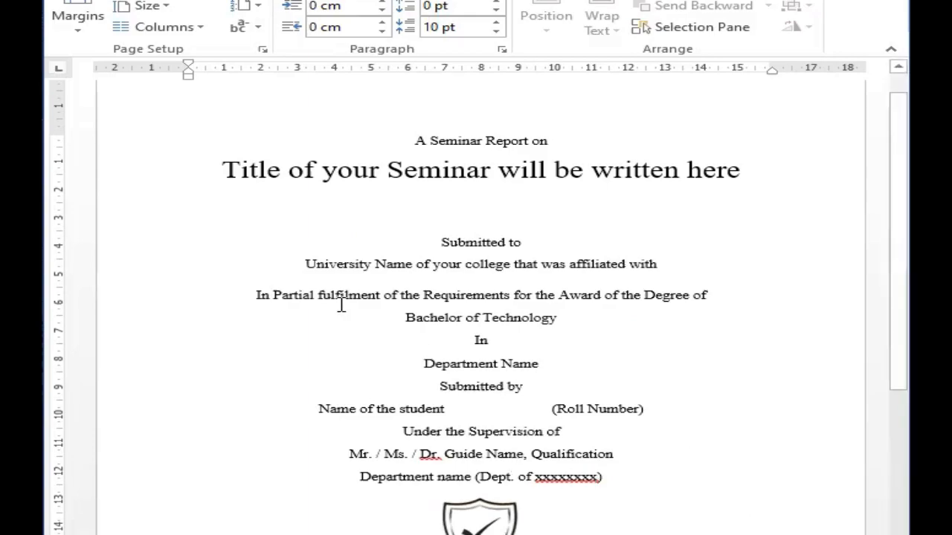
# Step: Italicize the line "In Partial fulfilment of the Requirements for the Award of the Degree of"
pyautogui.moveTo(256, 295); pyautogui.dragTo(712, 297)
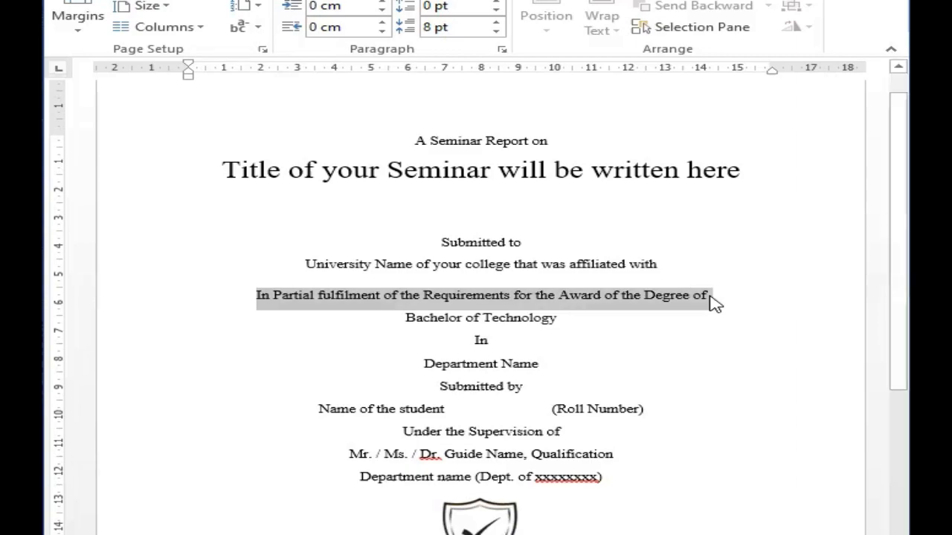
pyautogui.hotkey('ctrl', 'i')
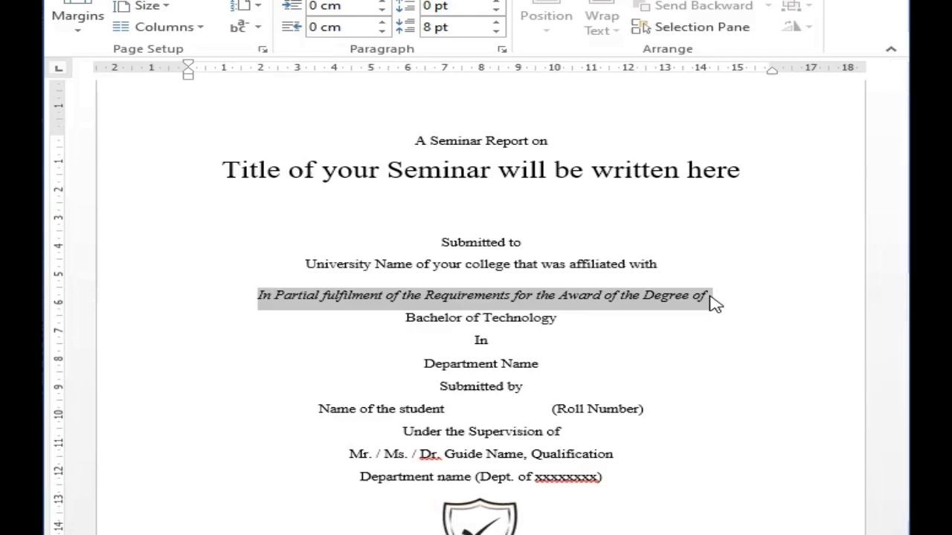
pyautogui.click(709, 297)
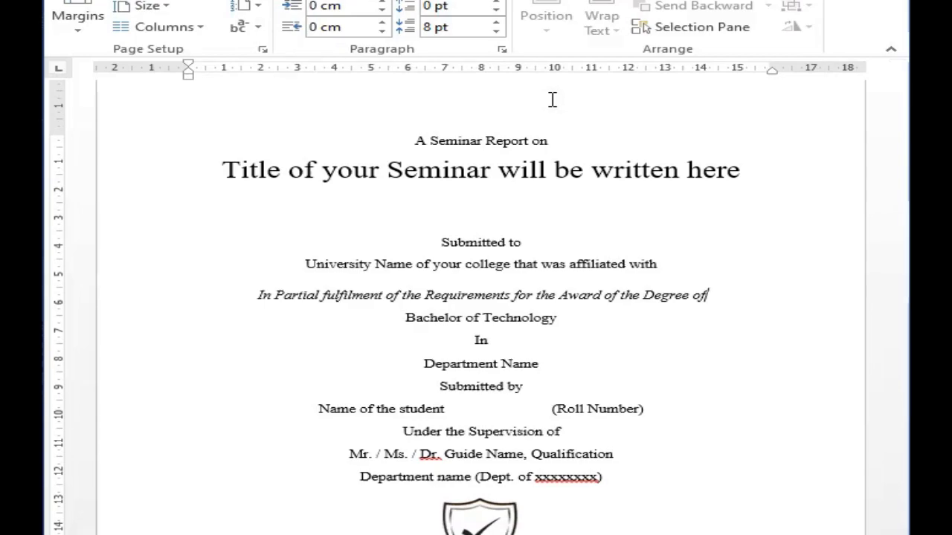
# Step: Set the italic "In Partial fulfilment" line to single line spacing with 10 pt after the paragraph
pyautogui.click(501, 49)
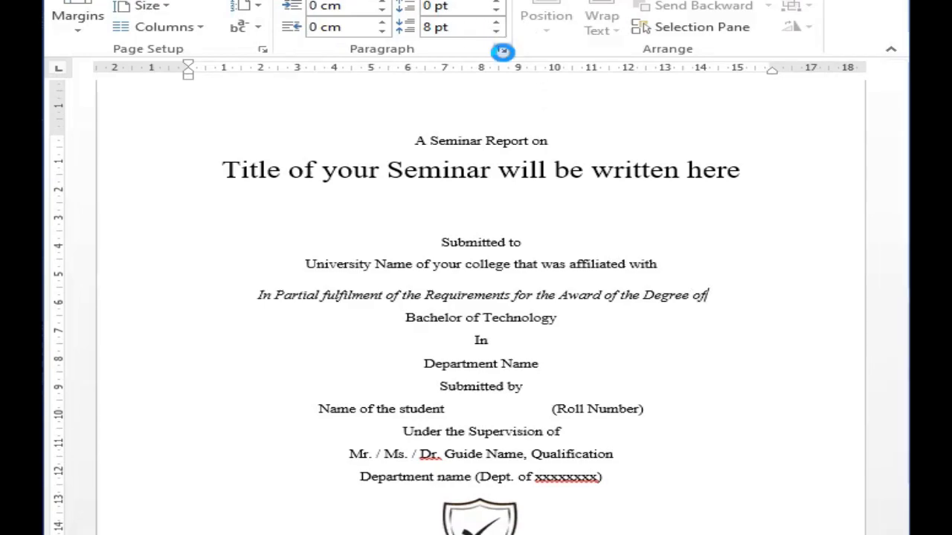
pyautogui.click(614, 303)
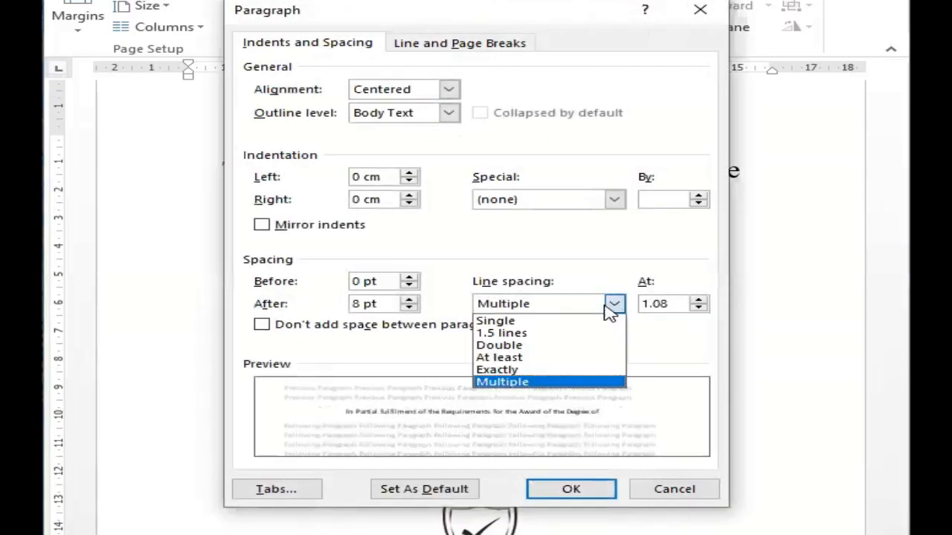
pyautogui.click(543, 323)
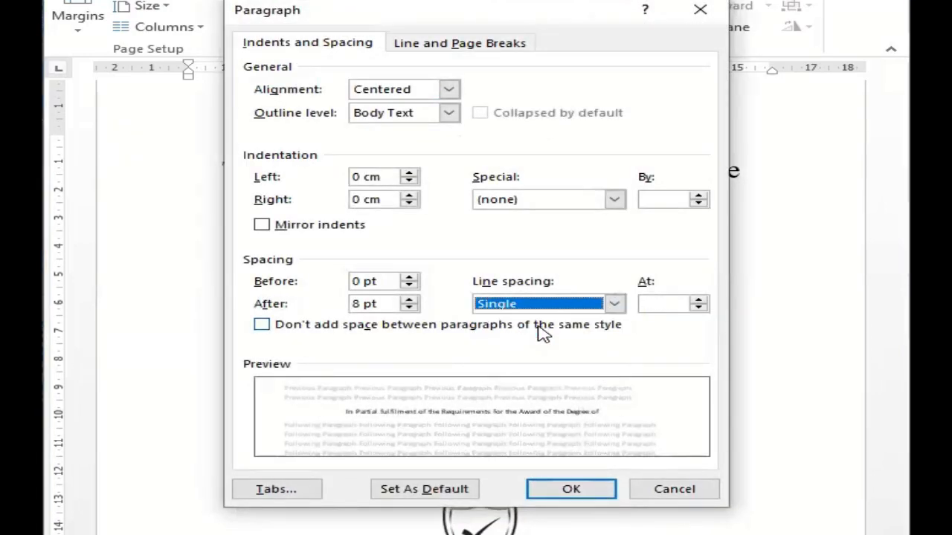
pyautogui.click(356, 305)
pyautogui.press('Delete')
pyautogui.write('10')
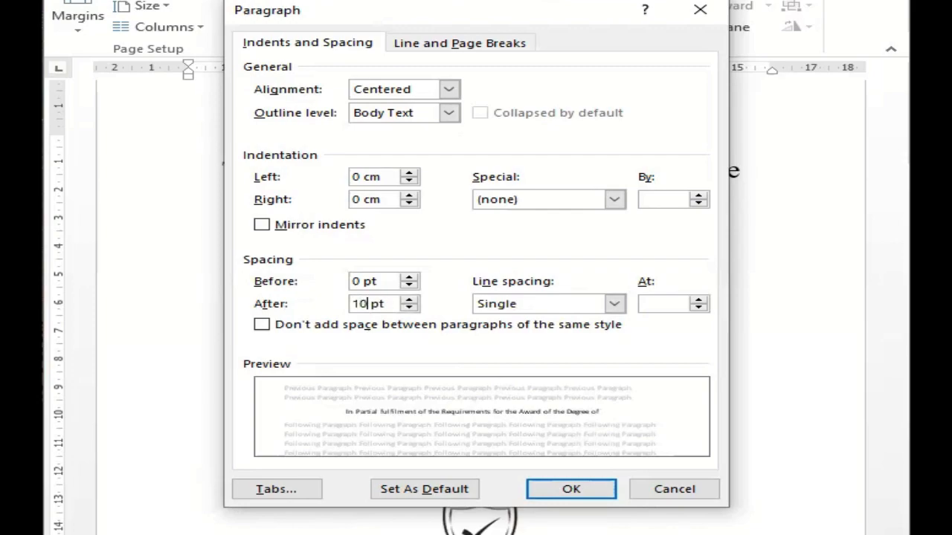
pyautogui.press('Return')
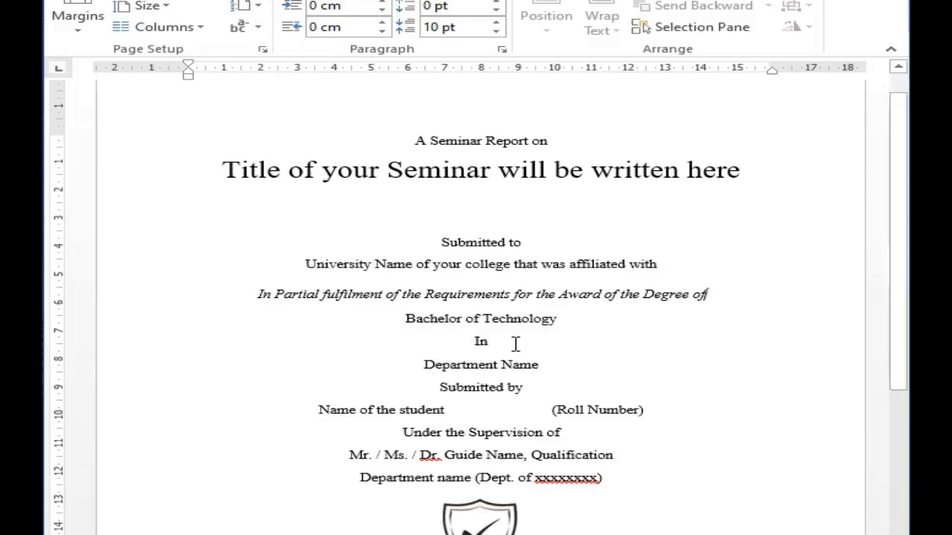
# Step: Set the "Bachelor of Technology", "In" and "Department Name" lines to single line spacing with 5 pt after each paragraph
pyautogui.moveTo(411, 319); pyautogui.dragTo(565, 372)
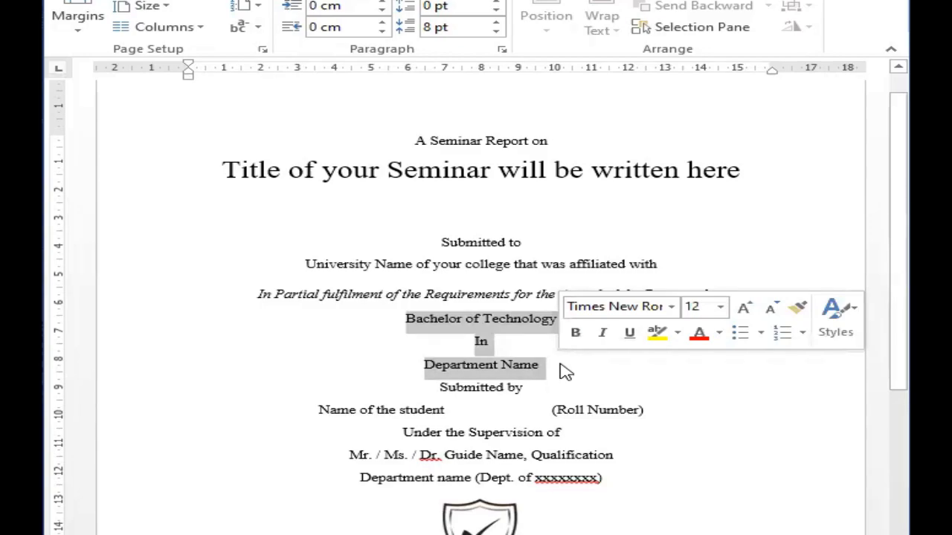
pyautogui.click(501, 50)
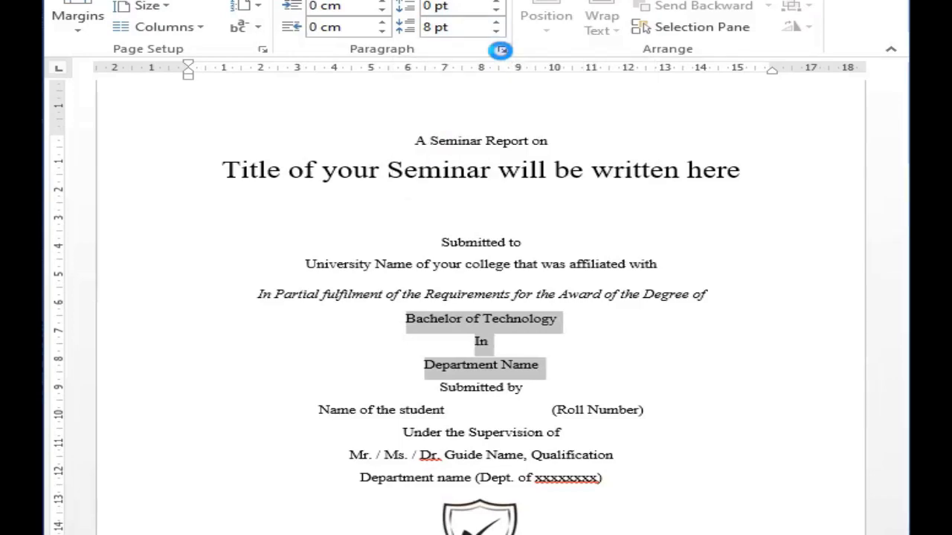
pyautogui.click(615, 304)
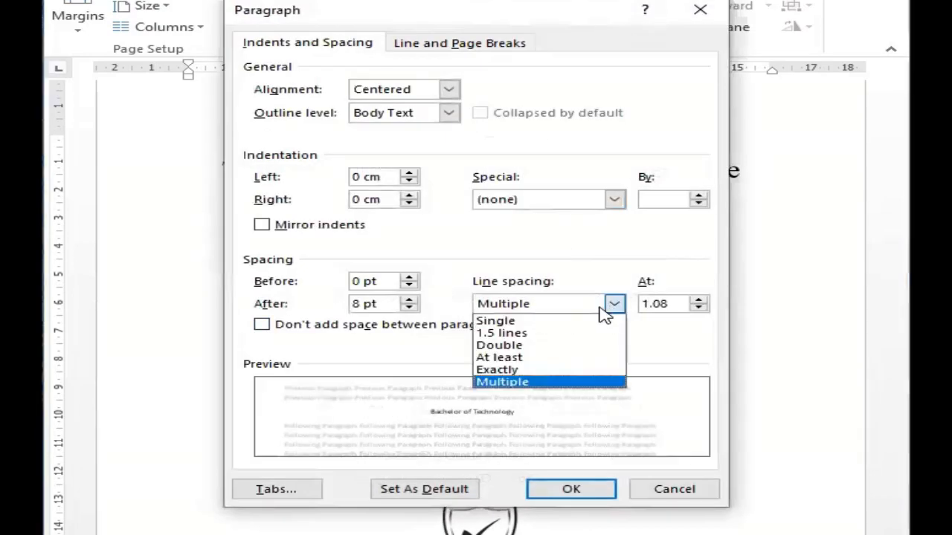
pyautogui.click(551, 321)
pyautogui.click(355, 305)
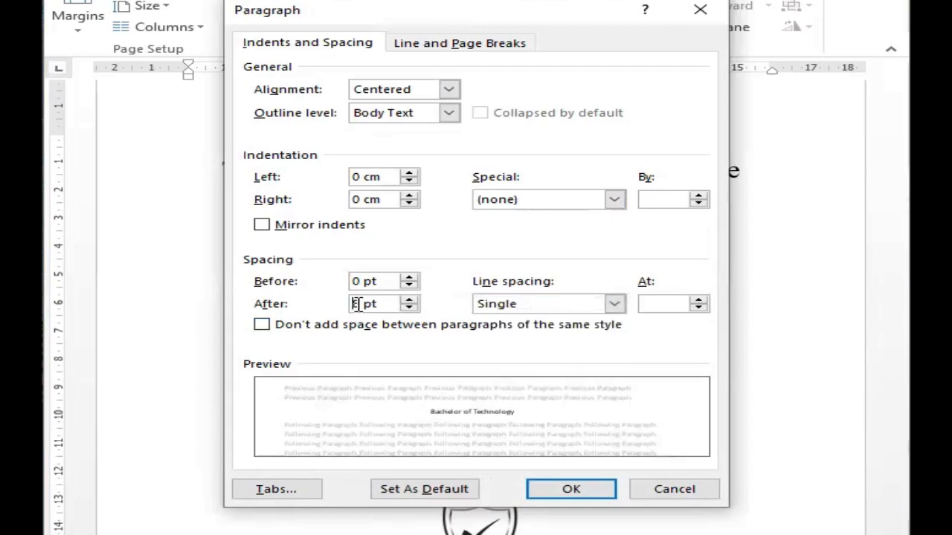
pyautogui.press('BackSpace')
pyautogui.write('5')
pyautogui.click(547, 490)
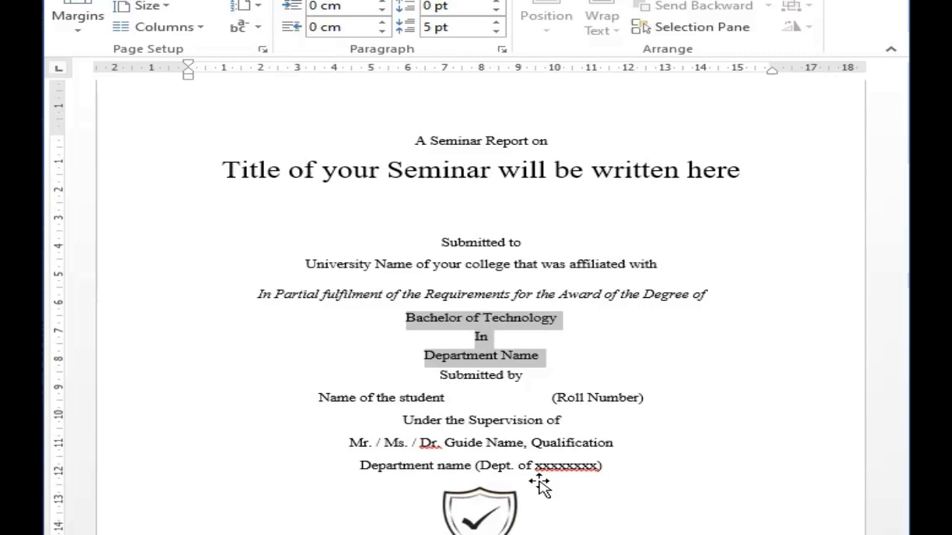
# Step: Set the "Department Name" line to 1.5 lines spacing with 10 pt after, and check the page in the print preview
pyautogui.click(547, 357)
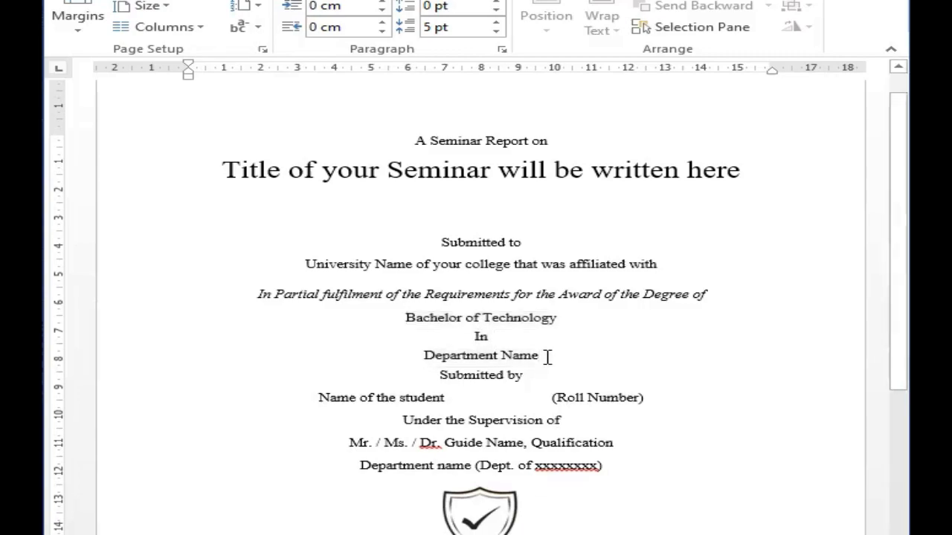
pyautogui.click(503, 50)
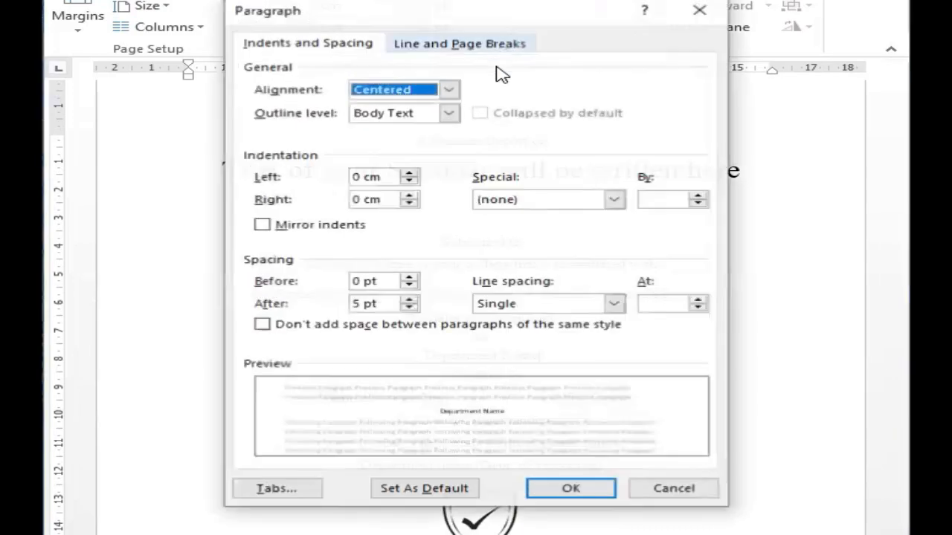
pyautogui.click(614, 305)
pyautogui.click(553, 329)
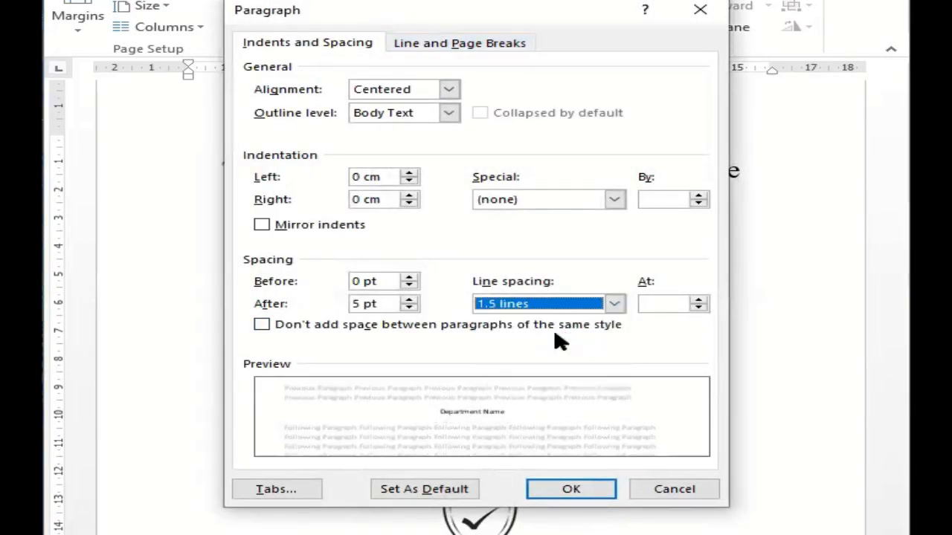
pyautogui.click(355, 303)
pyautogui.press('Delete')
pyautogui.write('10')
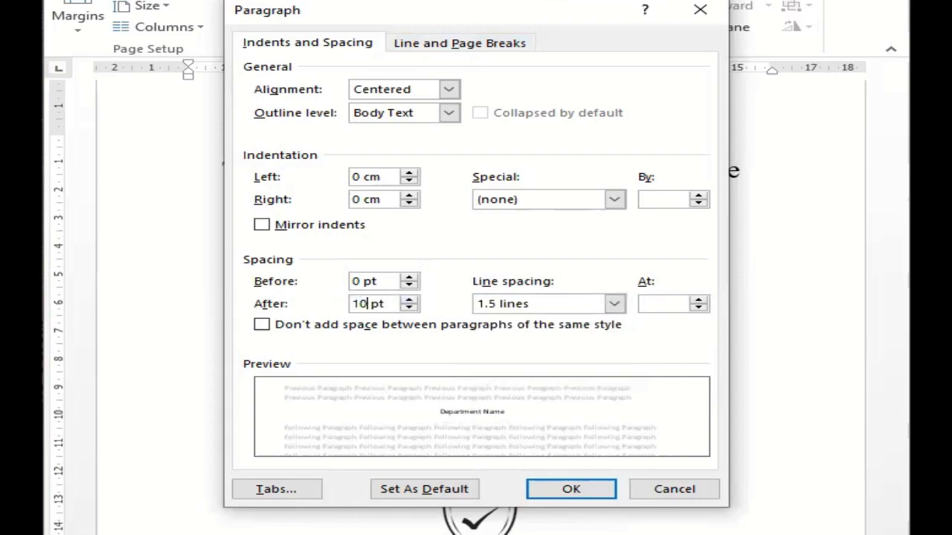
pyautogui.press('Return')
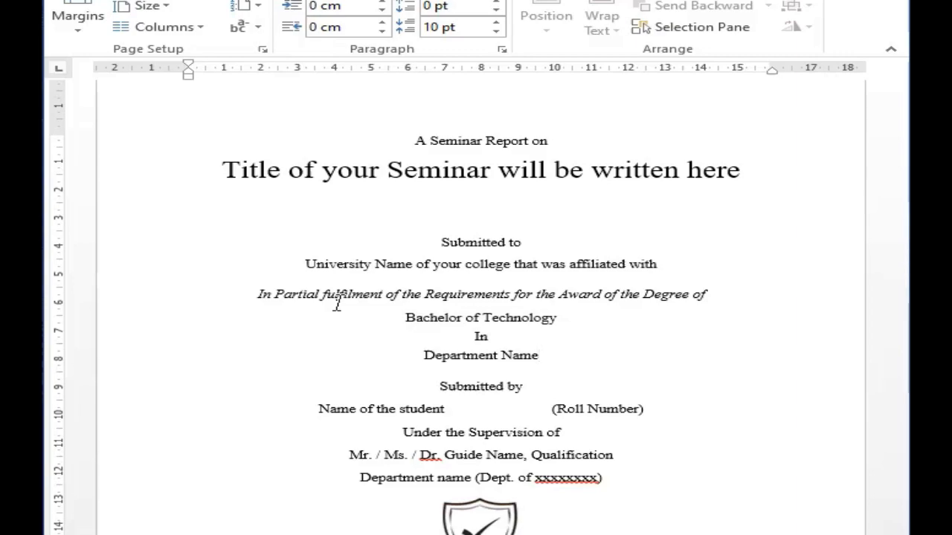
pyautogui.hotkey('ctrl', 'p')
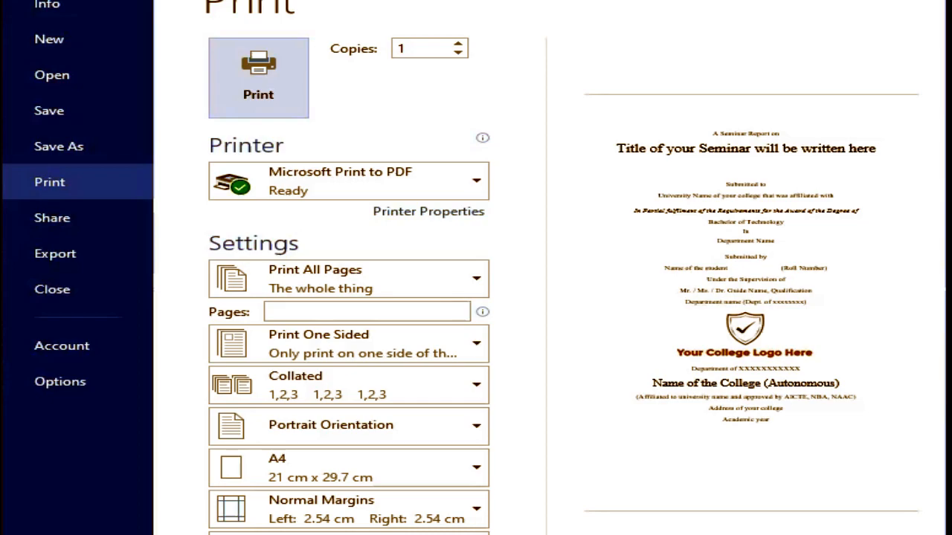
pyautogui.press('Escape')
# Step: Set the "Submitted by" line to 1.5 lines spacing with 10 pt after the paragraph
pyautogui.click(535, 391)
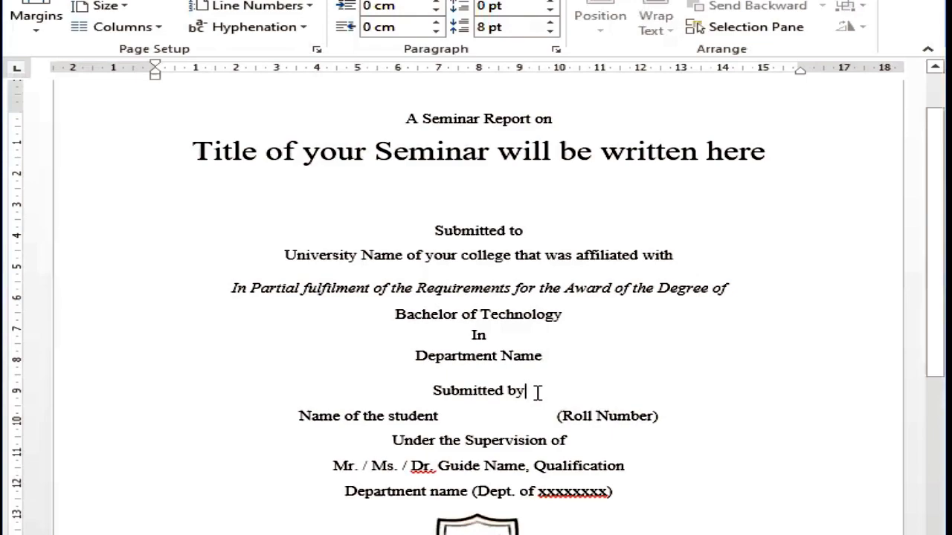
pyautogui.click(556, 50)
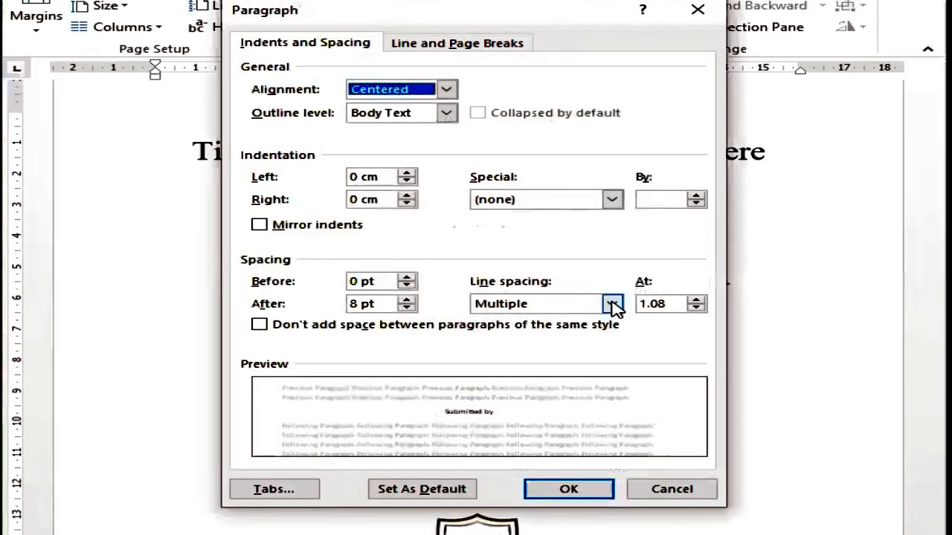
pyautogui.click(612, 303)
pyautogui.click(556, 332)
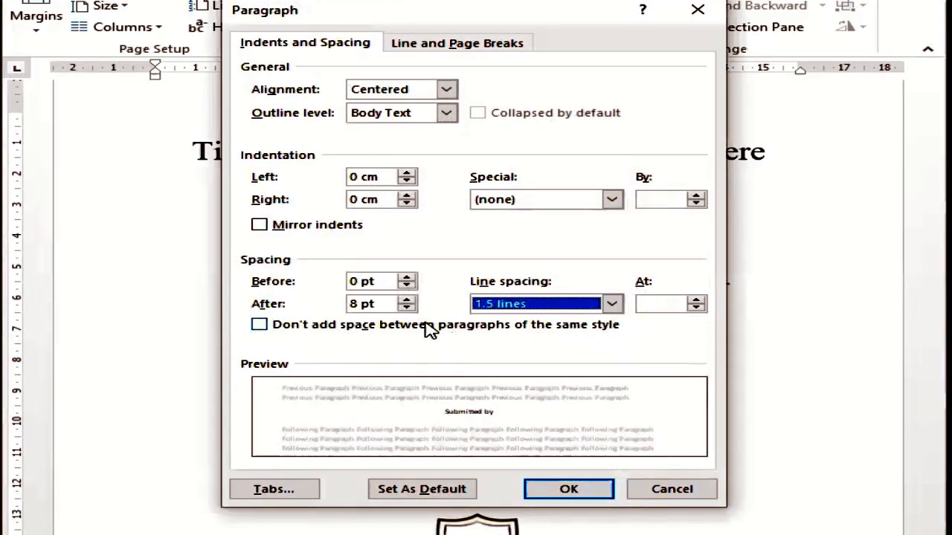
pyautogui.click(364, 303)
pyautogui.press('BackSpace')
pyautogui.write('10')
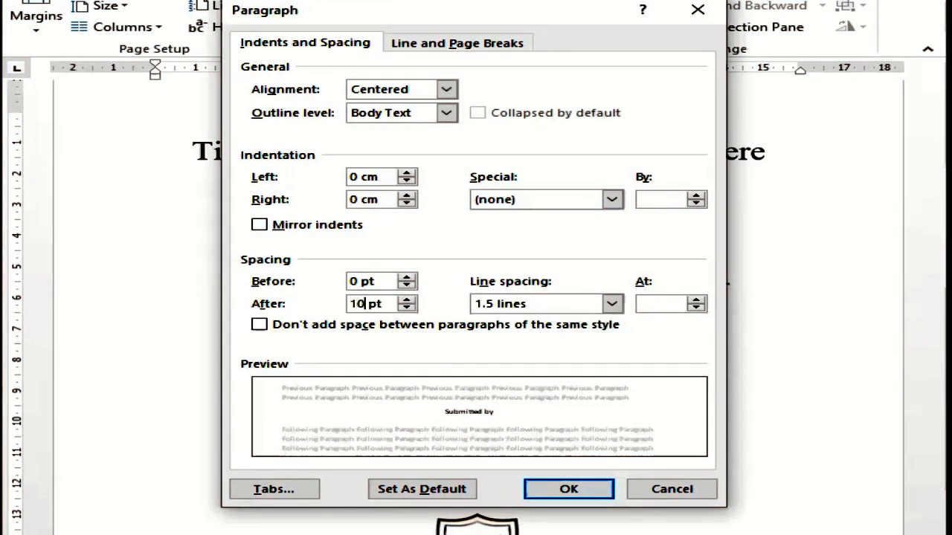
pyautogui.press('Return')
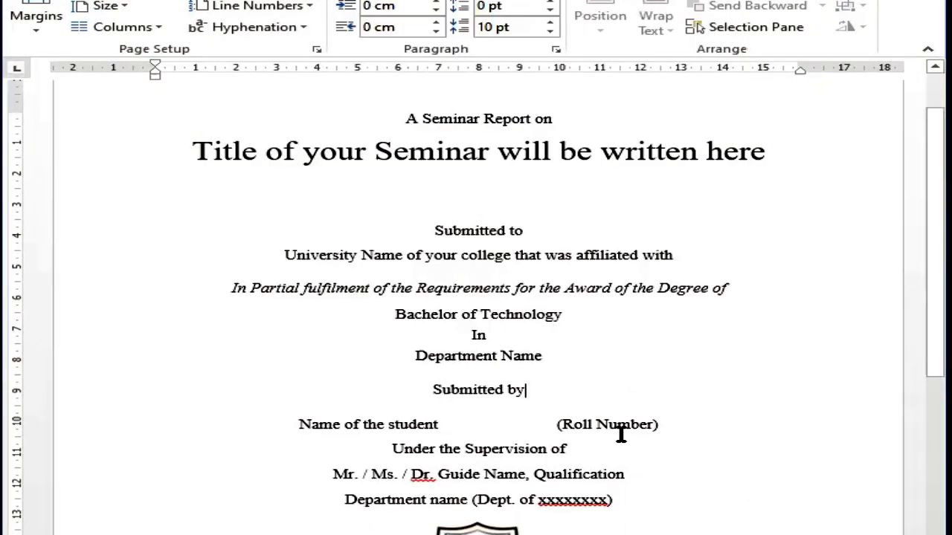
# Step: Copy the formatting of the "Submitted by" line onto the student name and roll number line with Format Painter
pyautogui.click(672, 426)
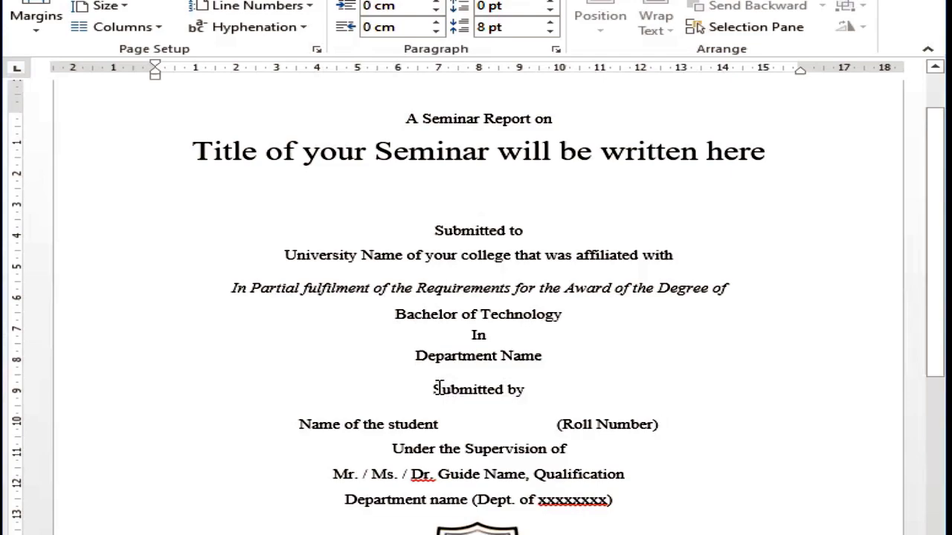
pyautogui.tripleClick(530, 391)
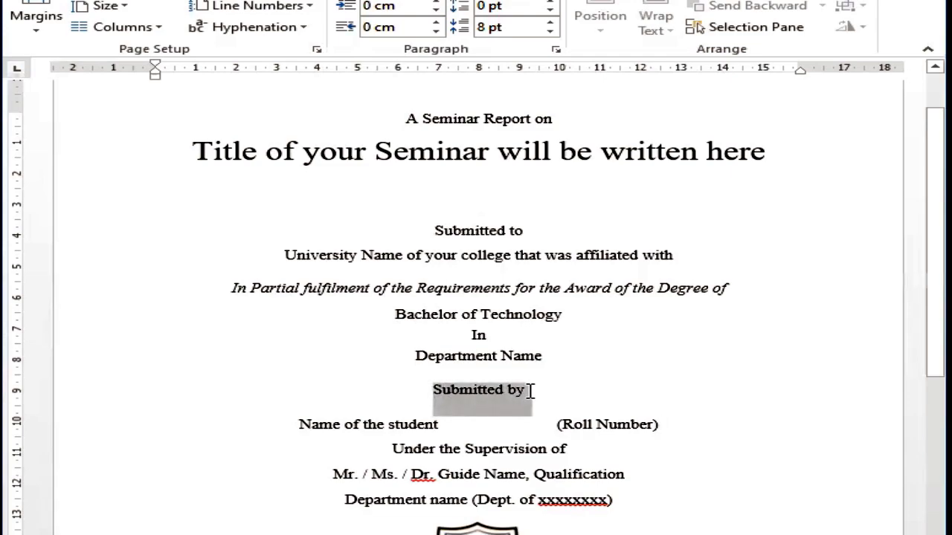
pyautogui.click(67, 1)
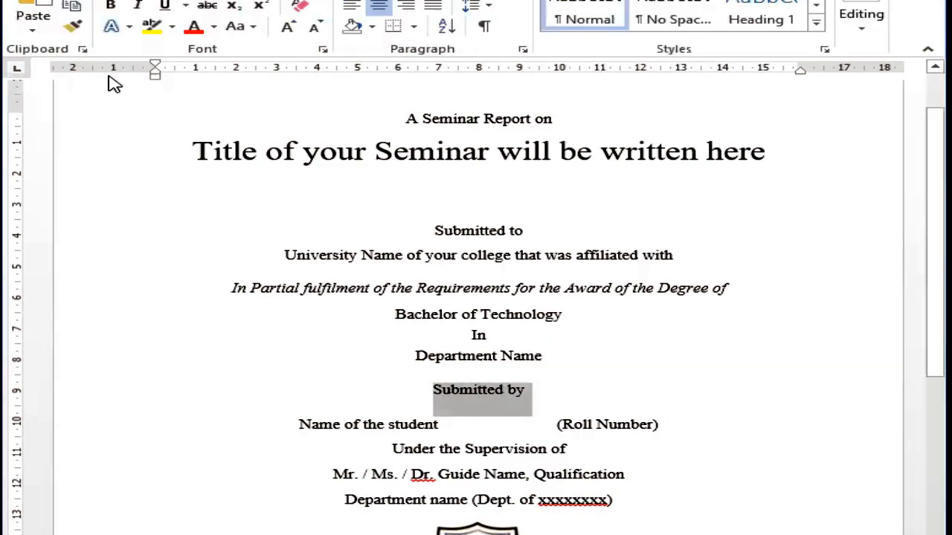
pyautogui.click(72, 30)
pyautogui.moveTo(294, 422); pyautogui.dragTo(664, 429)
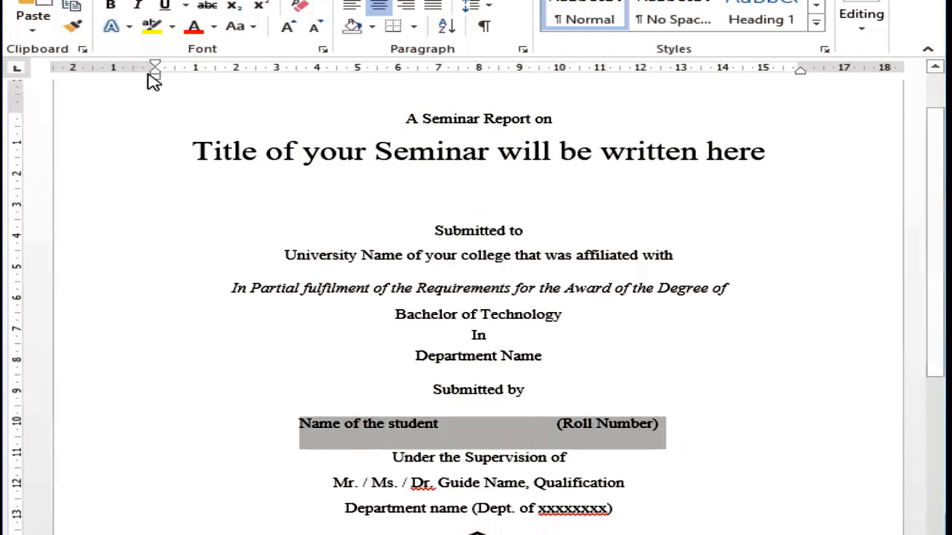
# Step: Apply the formatting of the student name line to the "Under the Supervision of" line with Format Painter
pyautogui.click(67, 30)
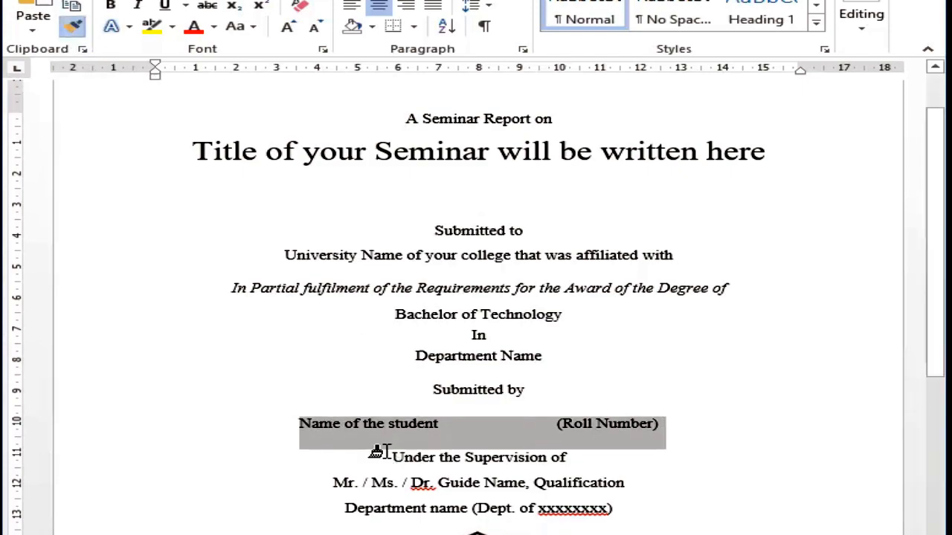
pyautogui.moveTo(392, 458); pyautogui.dragTo(572, 465)
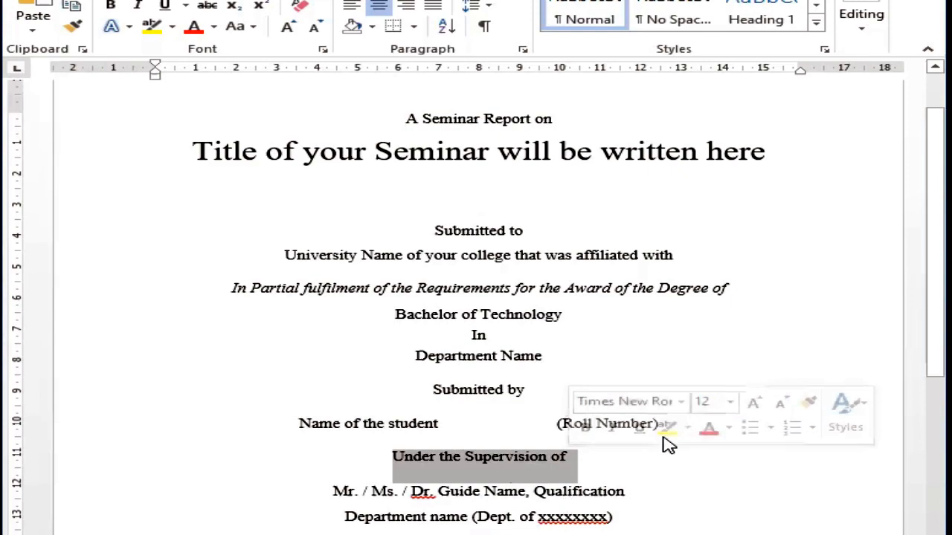
pyautogui.click(658, 473)
# Step: Insert an empty line below the student name line and another below "Department Name", and check the print preview
pyautogui.click(670, 425)
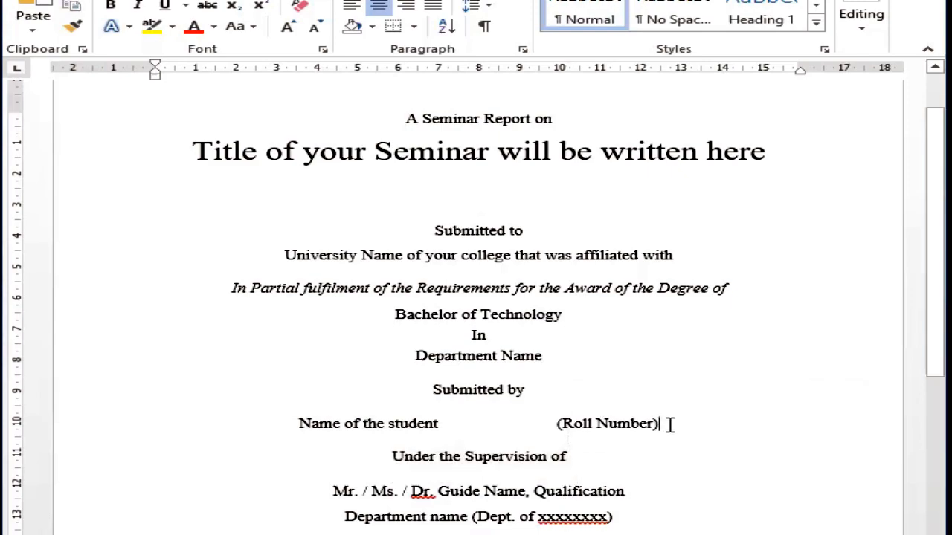
pyautogui.press('Return')
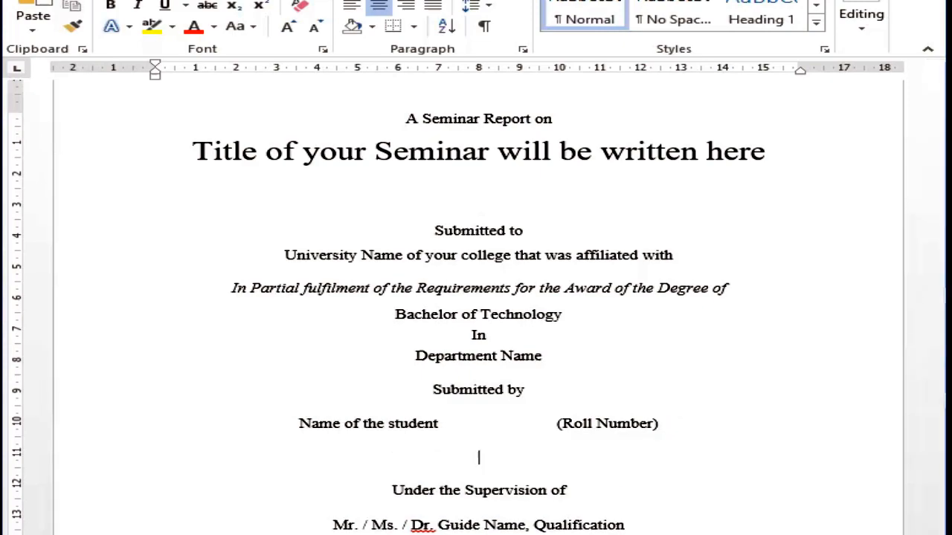
pyautogui.press('Up')
pyautogui.press('Up')
pyautogui.press('Up')
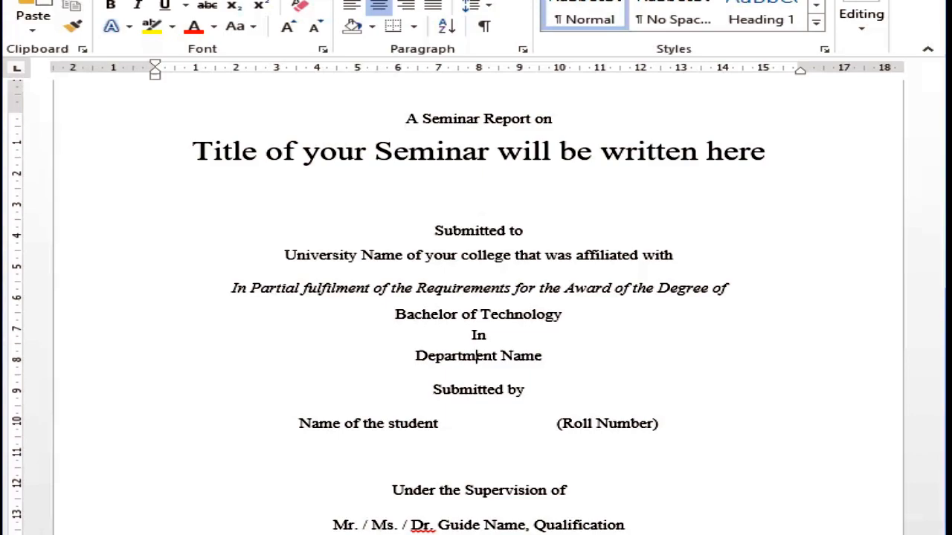
pyautogui.press('End')
pyautogui.press('Return')
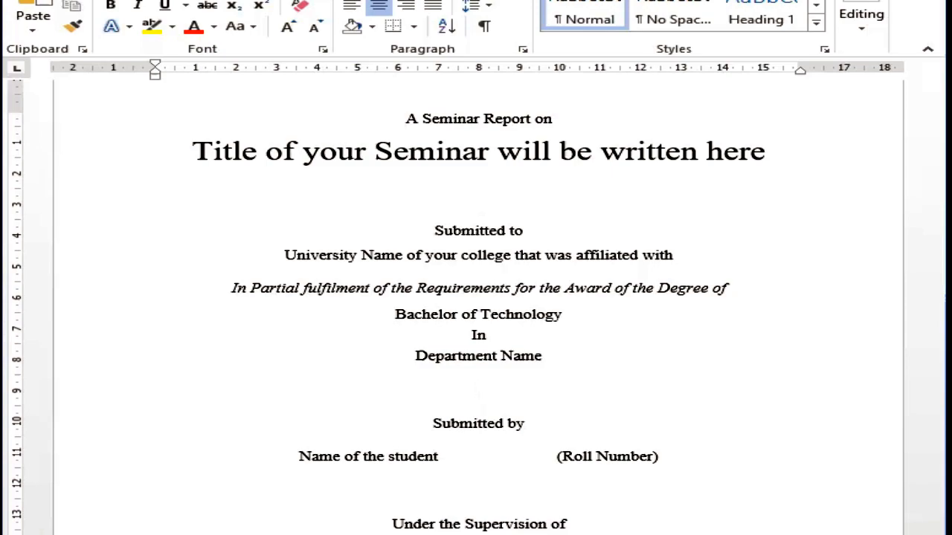
pyautogui.hotkey('ctrl', 'p')
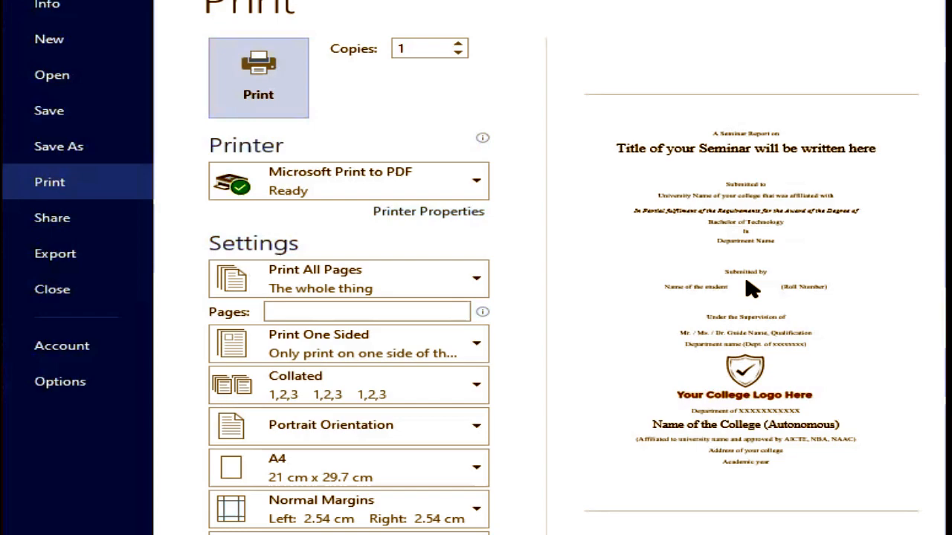
pyautogui.press('Escape')
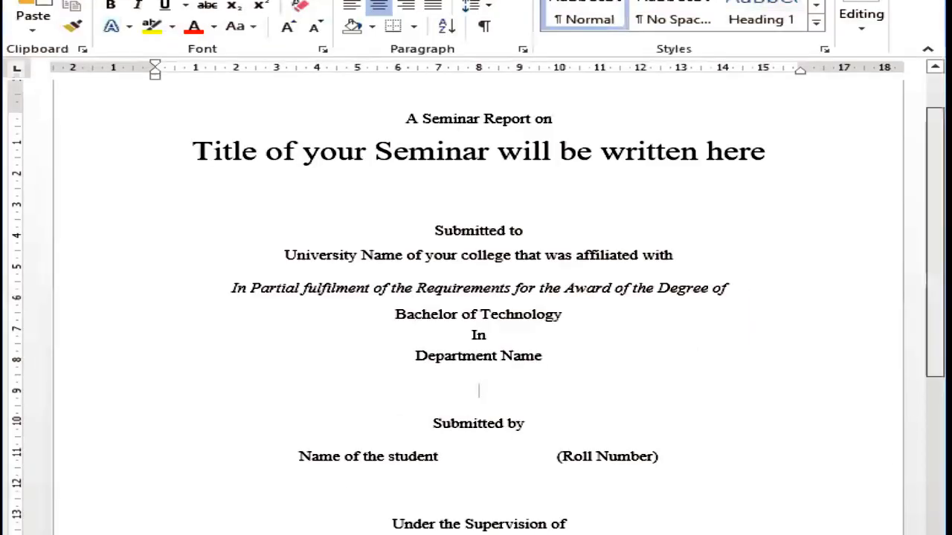
# Step: Shrink the college logo picture slightly in proportion, keeping it between the two department lines
pyautogui.scroll(-5, 572, 417)
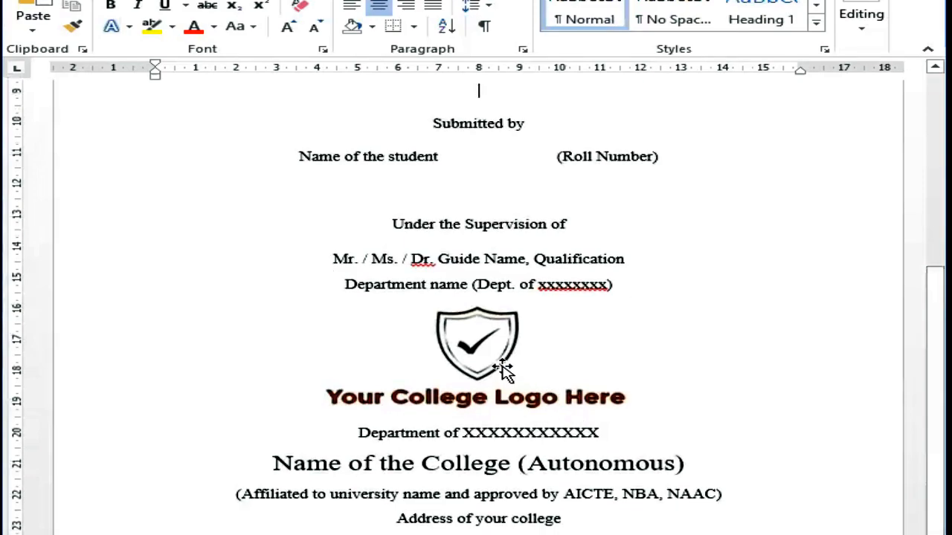
pyautogui.click(503, 374)
pyautogui.moveTo(318, 300); pyautogui.dragTo(402, 316)
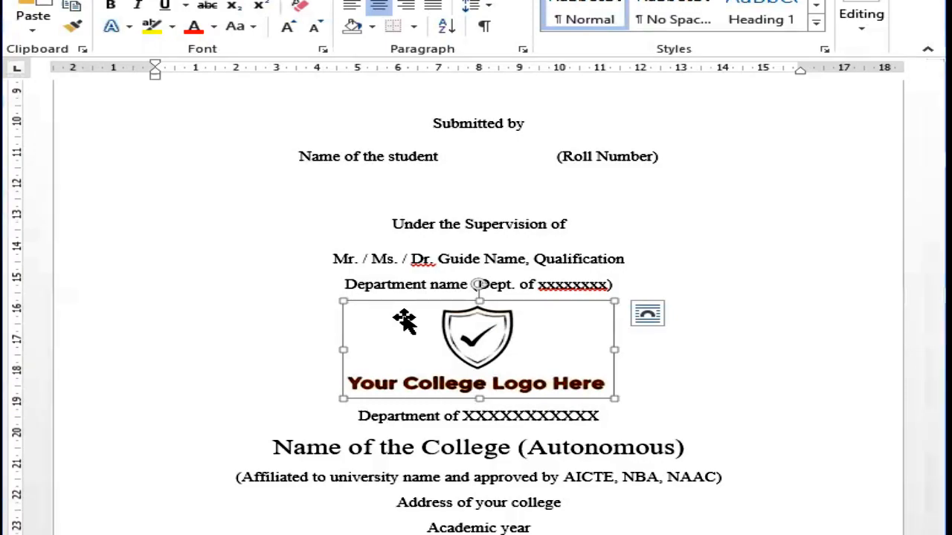
# Step: Set the "Department name (Dept. of xxxxxxxx)" line above the logo to 1.5 lines spacing with 10 pt after
pyautogui.click(621, 284)
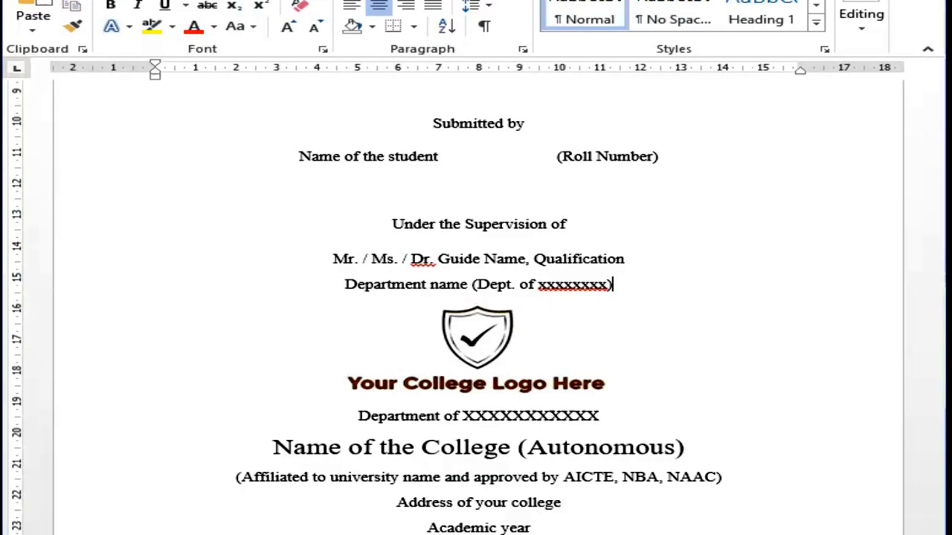
pyautogui.click(249, 1)
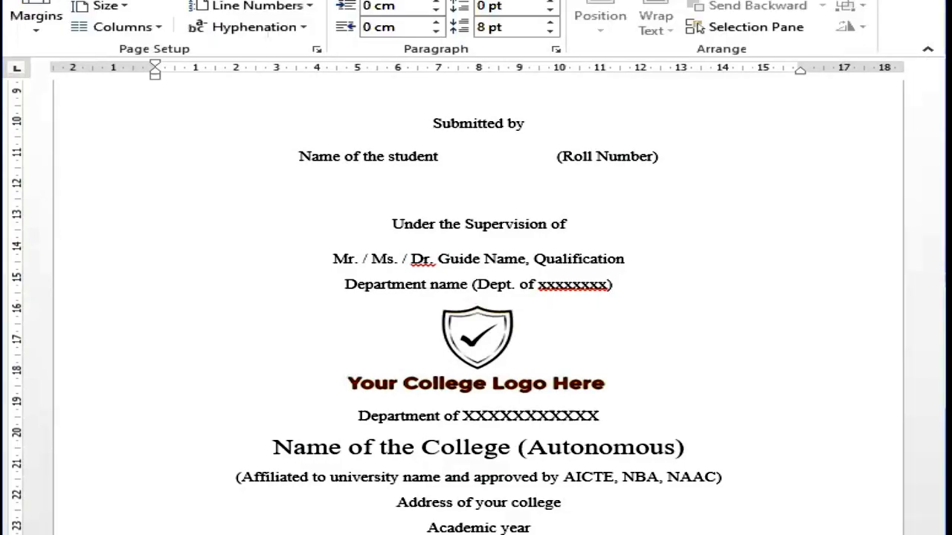
pyautogui.click(554, 51)
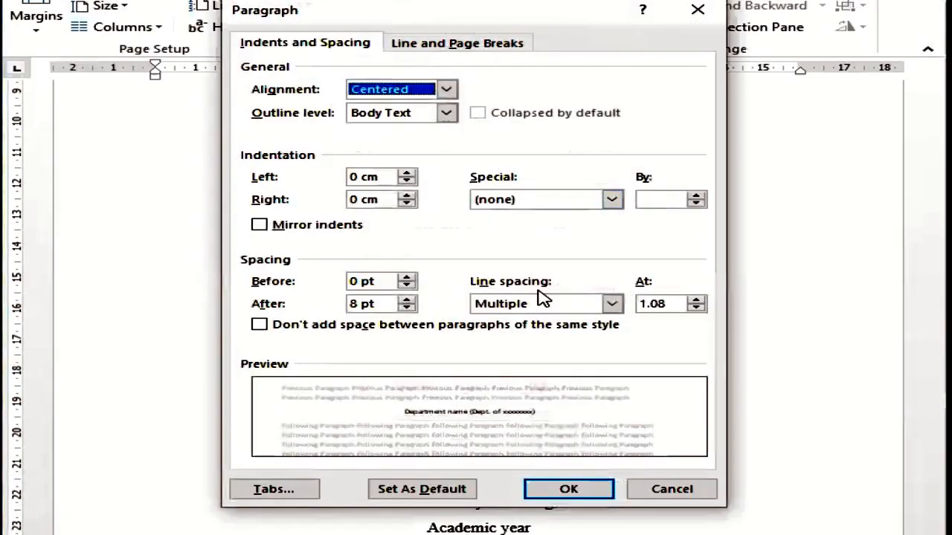
pyautogui.click(534, 305)
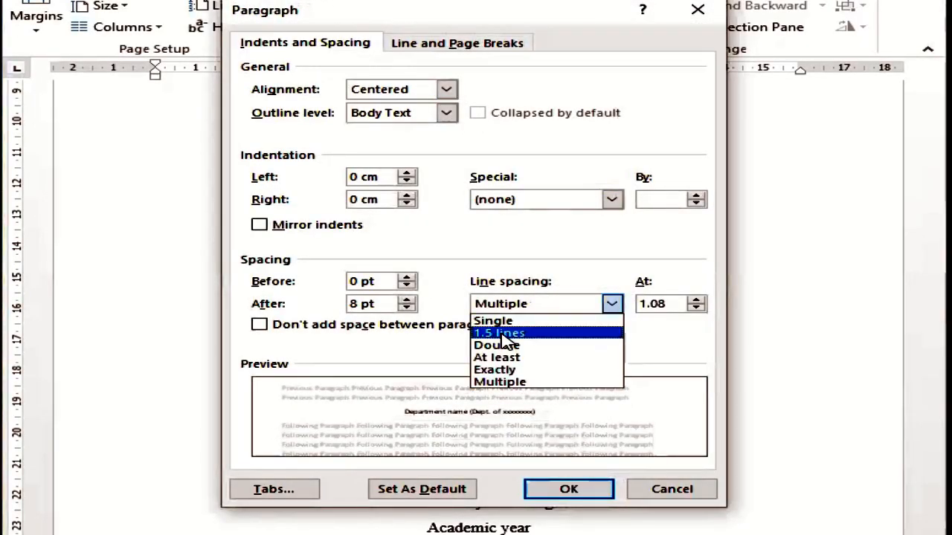
pyautogui.click(522, 335)
pyautogui.click(363, 304)
pyautogui.press('BackSpace')
pyautogui.press('BackSpace')
pyautogui.write('10')
pyautogui.press('Return')
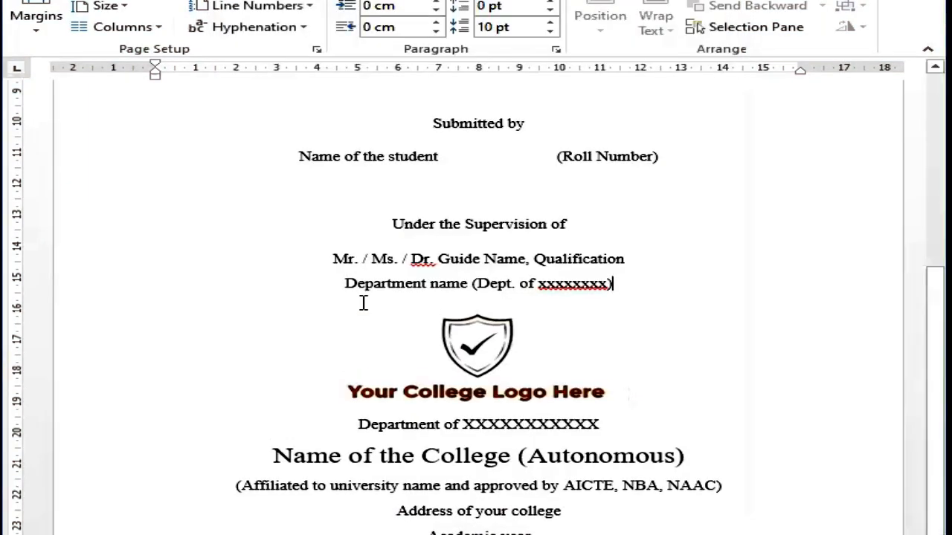
# Step: Insert an empty line below the logo and set the "Department of XXXXXXXXXXX" line to 1.5 lines spacing with 10 pt after
pyautogui.click(621, 402)
pyautogui.press('Return')
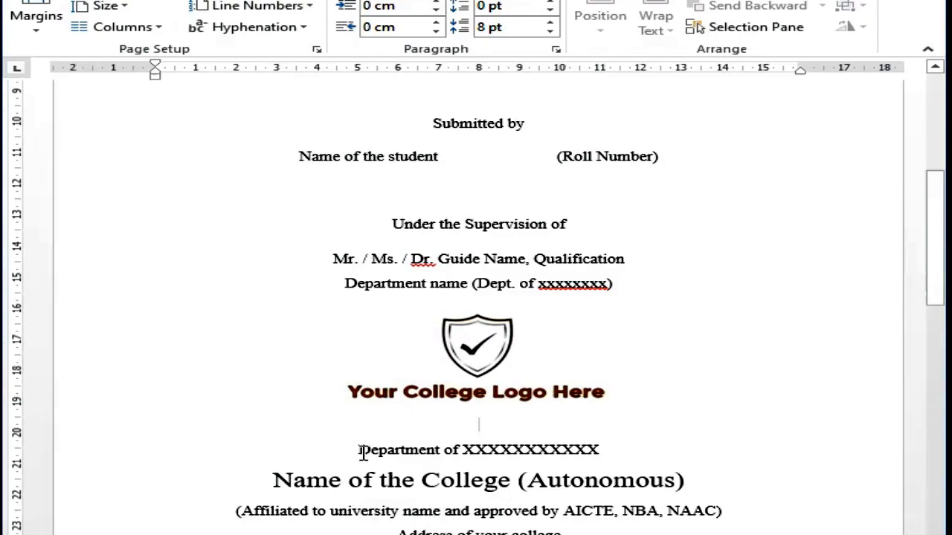
pyautogui.moveTo(359, 452); pyautogui.dragTo(569, 533)
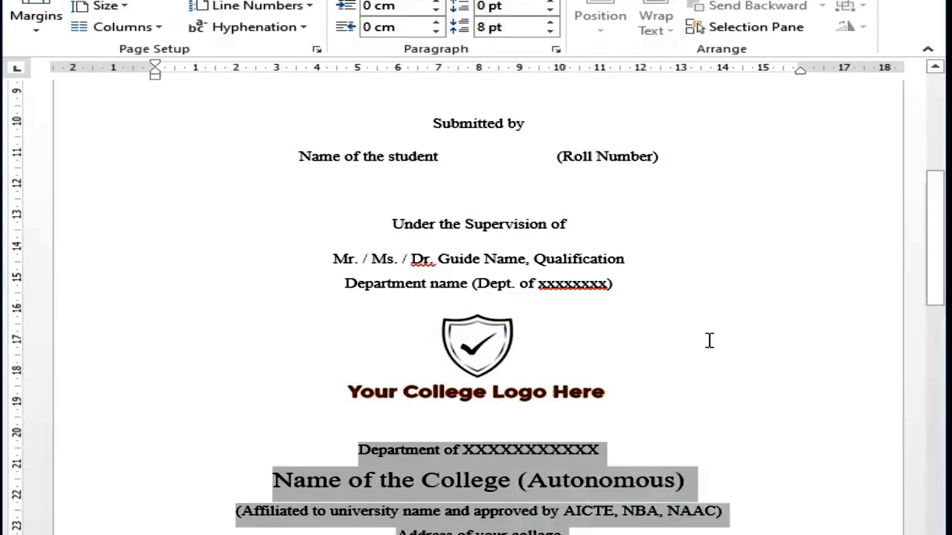
pyautogui.click(648, 456)
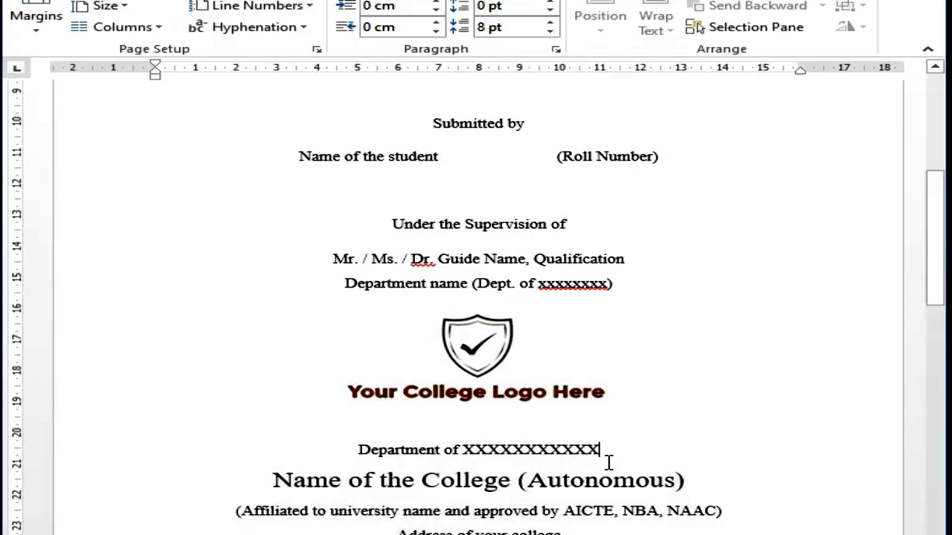
pyautogui.click(557, 49)
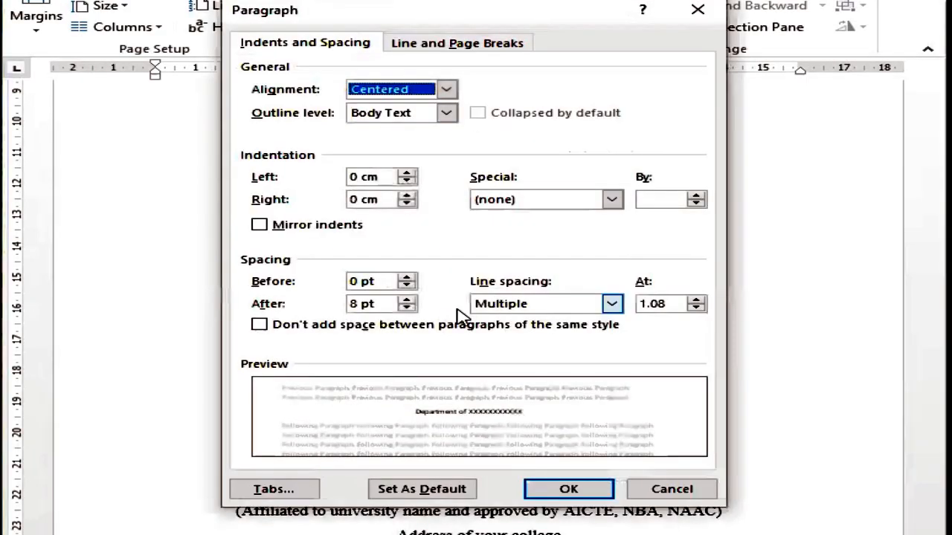
pyautogui.click(610, 305)
pyautogui.click(553, 333)
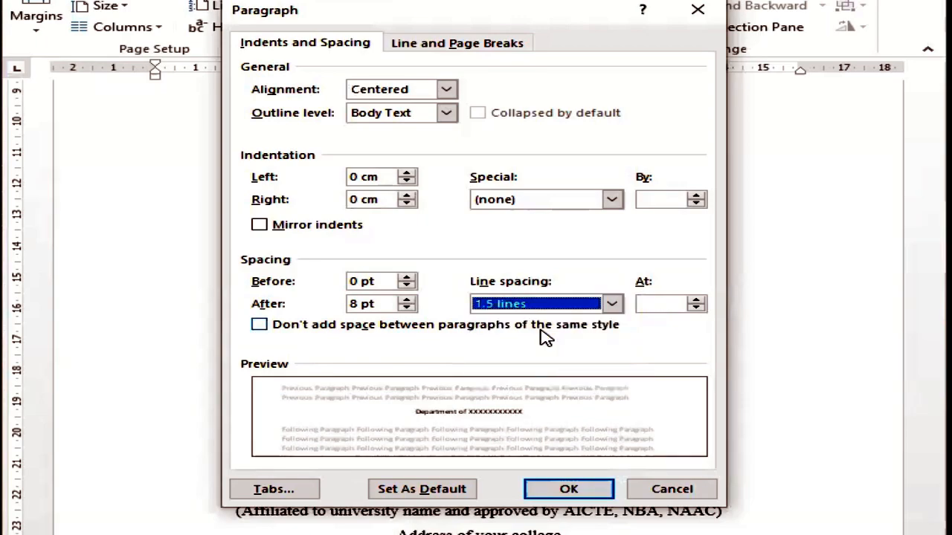
pyautogui.click(358, 303)
pyautogui.press('BackSpace')
pyautogui.write('10')
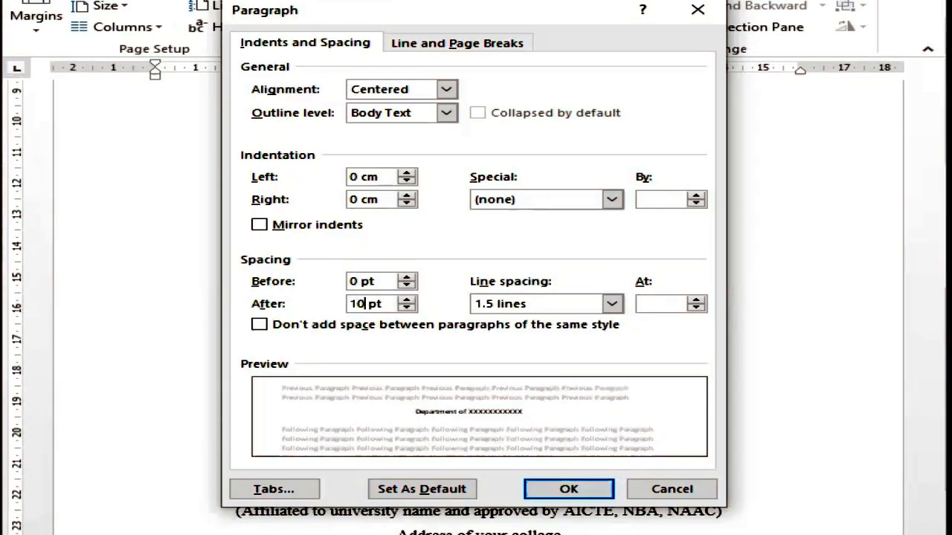
pyautogui.press('Return')
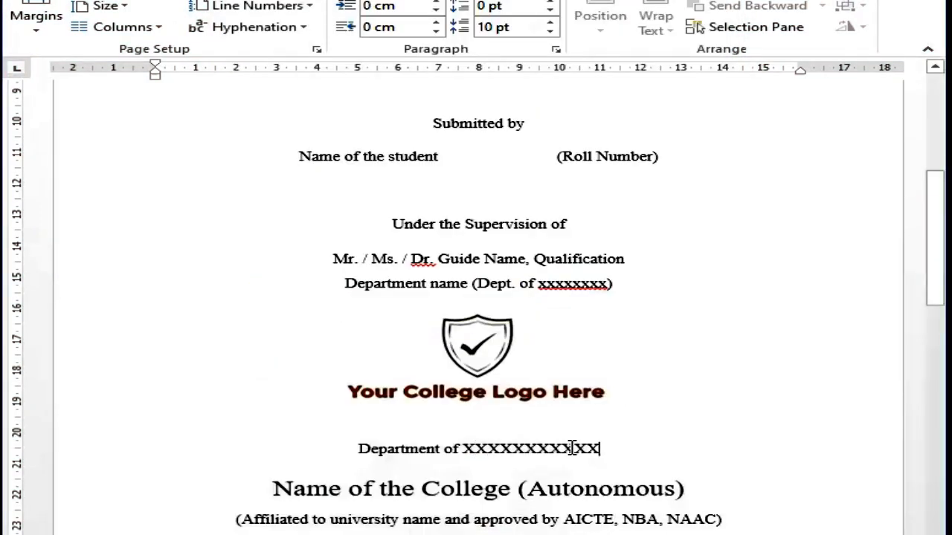
# Step: Set the lines from "Name of the College (Autonomous)" through "Address of your college" to single line spacing with Auto spacing after
pyautogui.moveTo(685, 488); pyautogui.dragTo(727, 521)
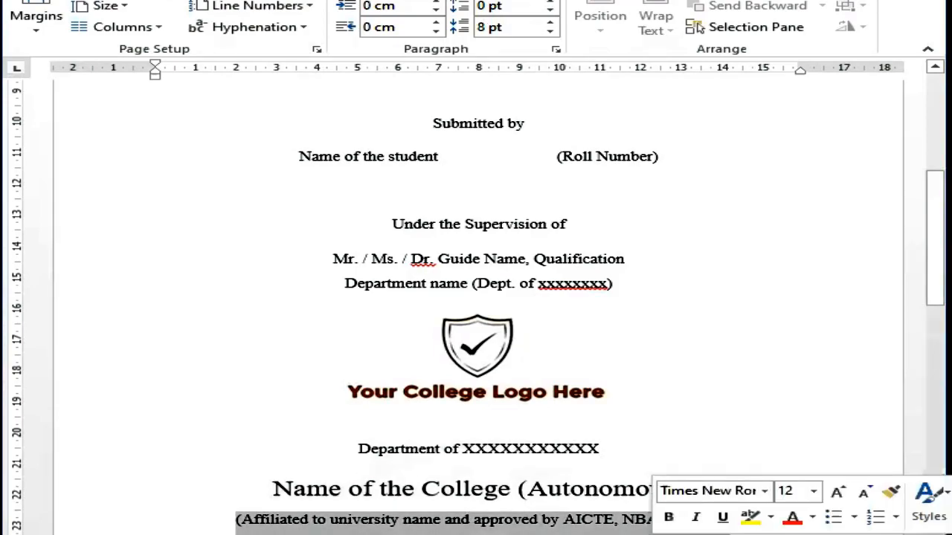
pyautogui.click(556, 51)
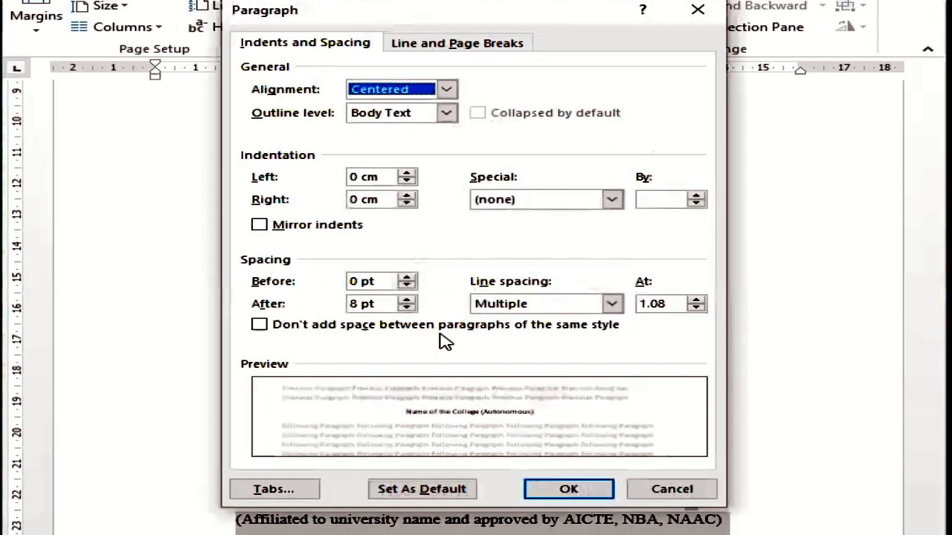
pyautogui.click(406, 308)
pyautogui.click(406, 299)
pyautogui.click(406, 299)
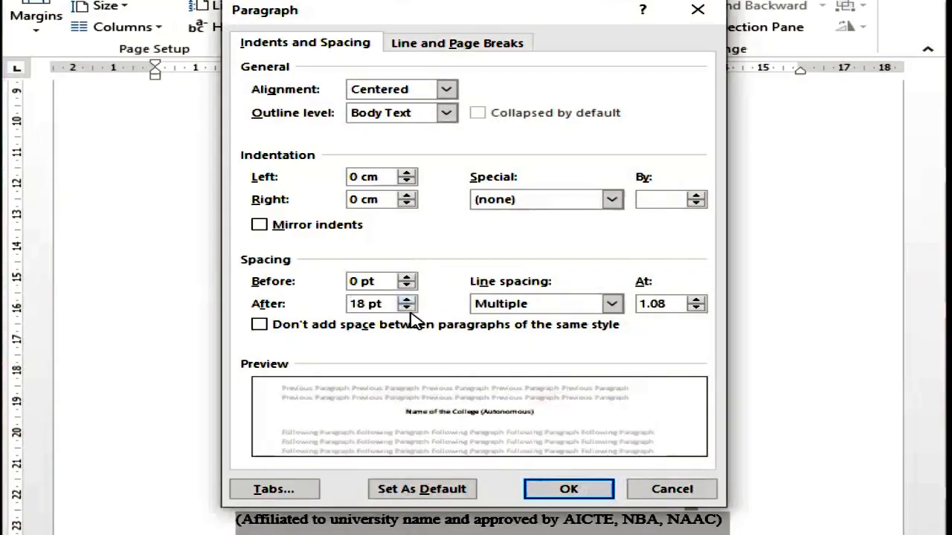
pyautogui.click(407, 308)
pyautogui.click(406, 308)
pyautogui.click(406, 307)
pyautogui.click(407, 308)
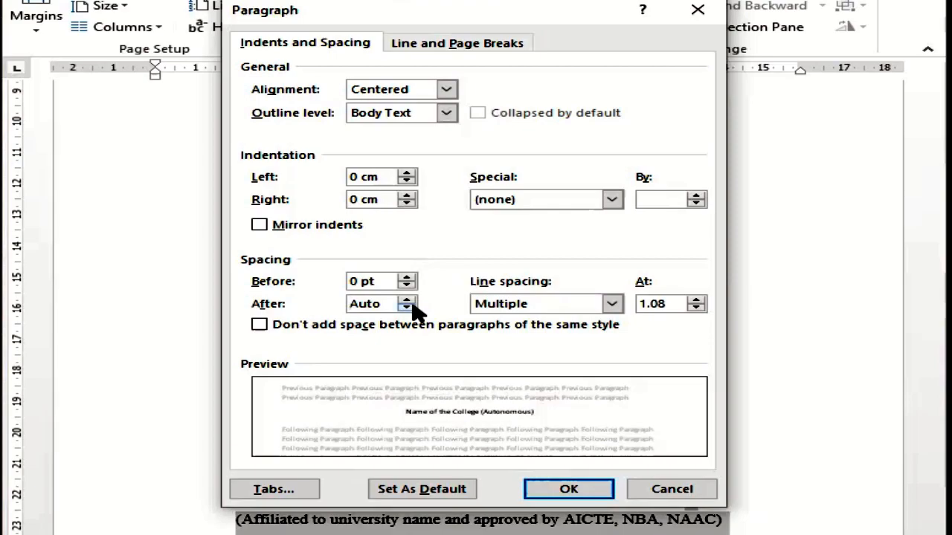
pyautogui.click(613, 307)
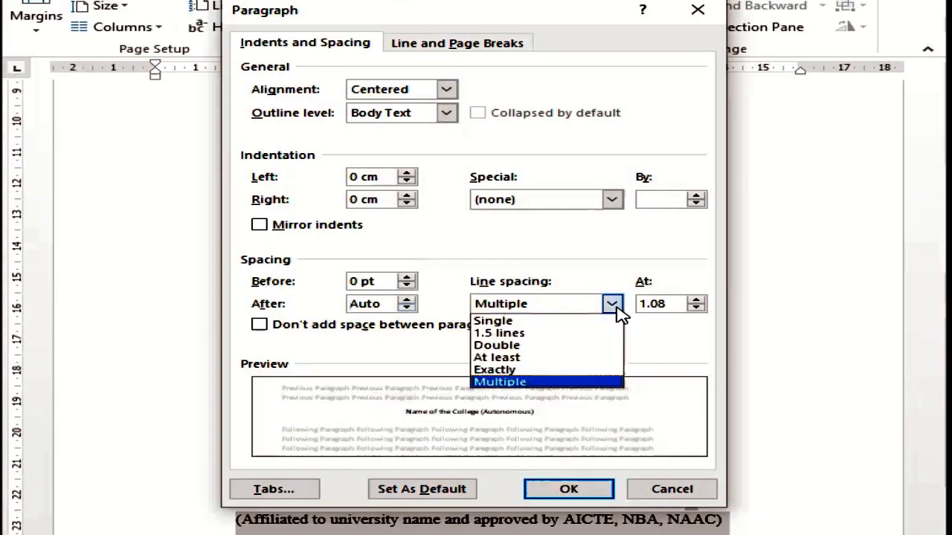
pyautogui.click(546, 322)
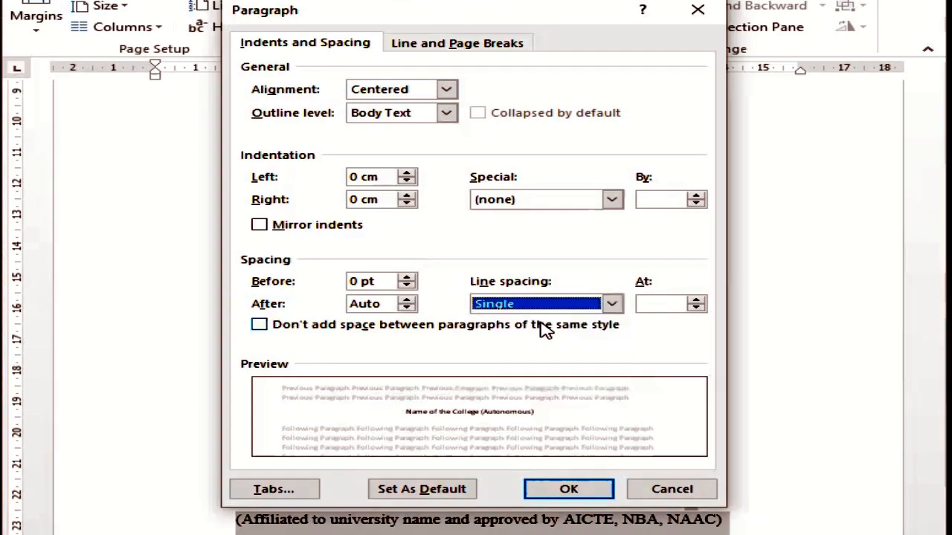
pyautogui.click(567, 490)
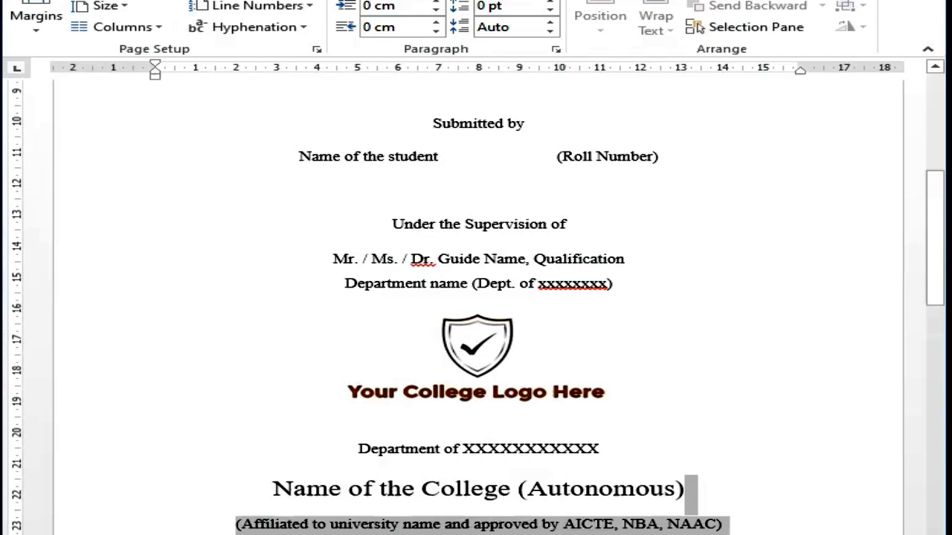
# Step: Set the spacing after the selected college name, affiliation and address lines to 6 pt, and check the print preview
pyautogui.moveTo(935, 283); pyautogui.dragTo(934, 322)
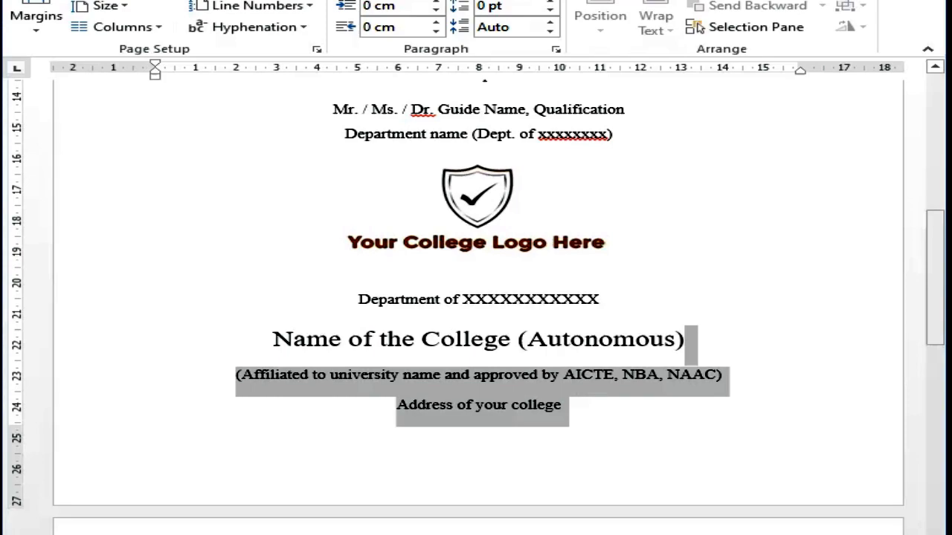
pyautogui.click(551, 33)
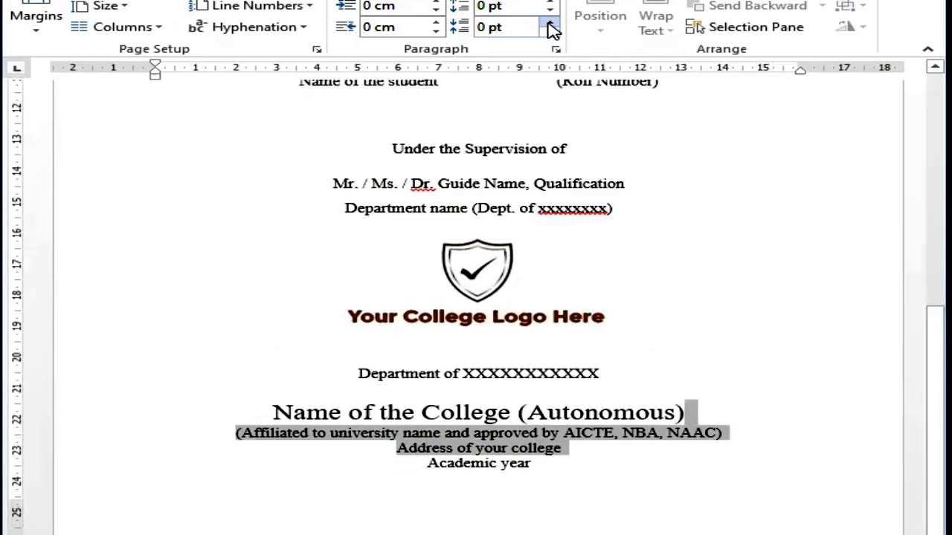
pyautogui.click(483, 27)
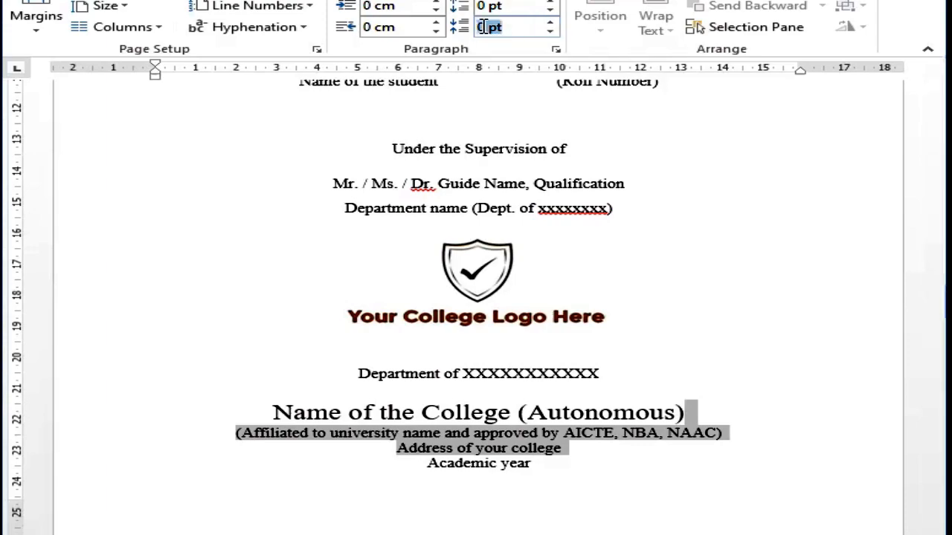
pyautogui.click(547, 23)
pyautogui.click(547, 23)
pyautogui.click(550, 30)
pyautogui.scroll(-2, 366, 301)
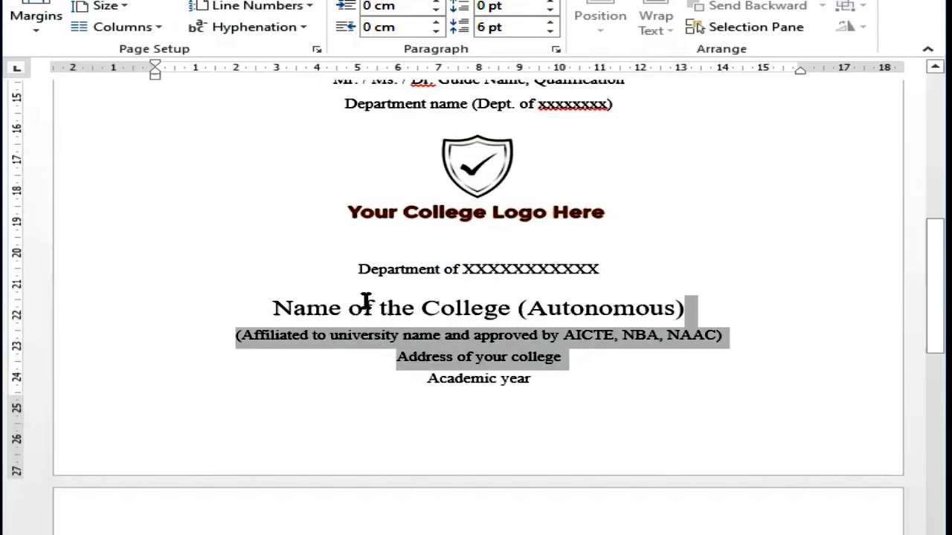
pyautogui.click(550, 33)
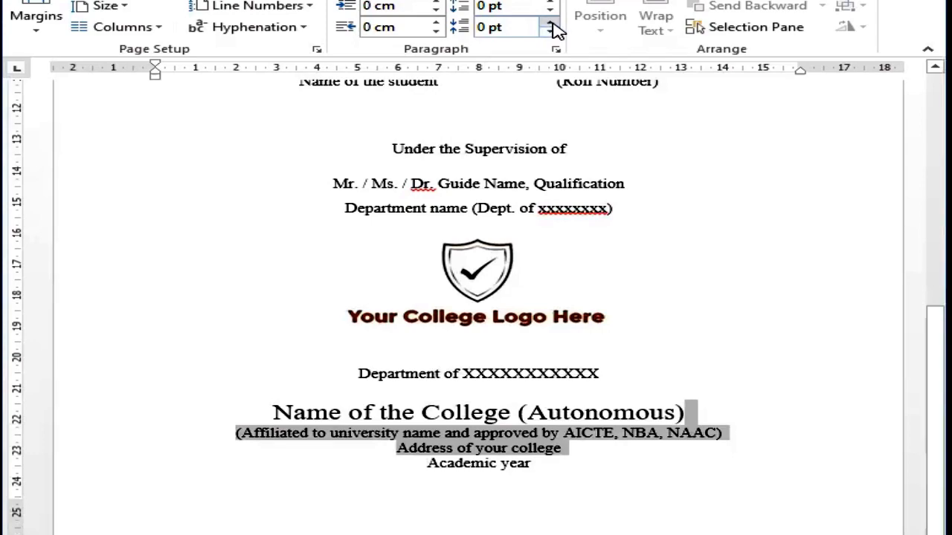
pyautogui.click(552, 24)
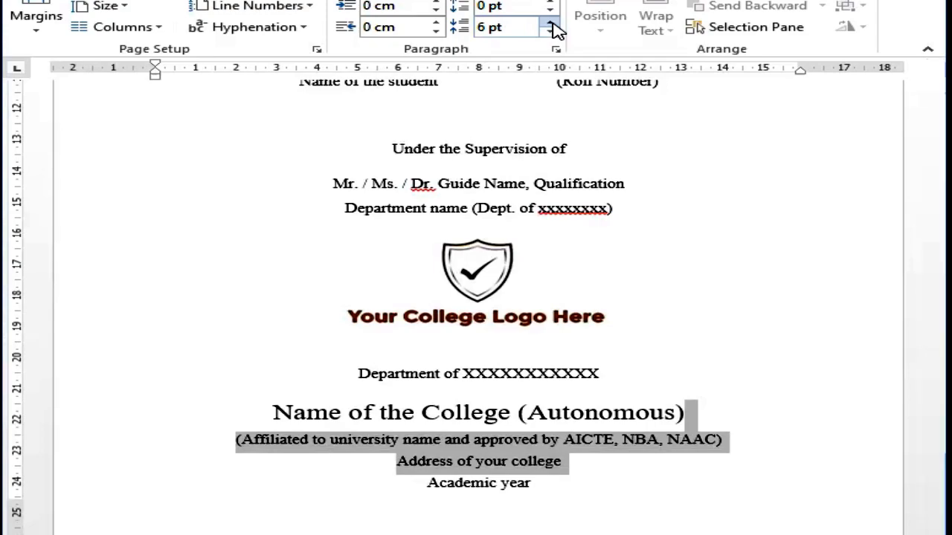
pyautogui.hotkey('ctrl', 'p')
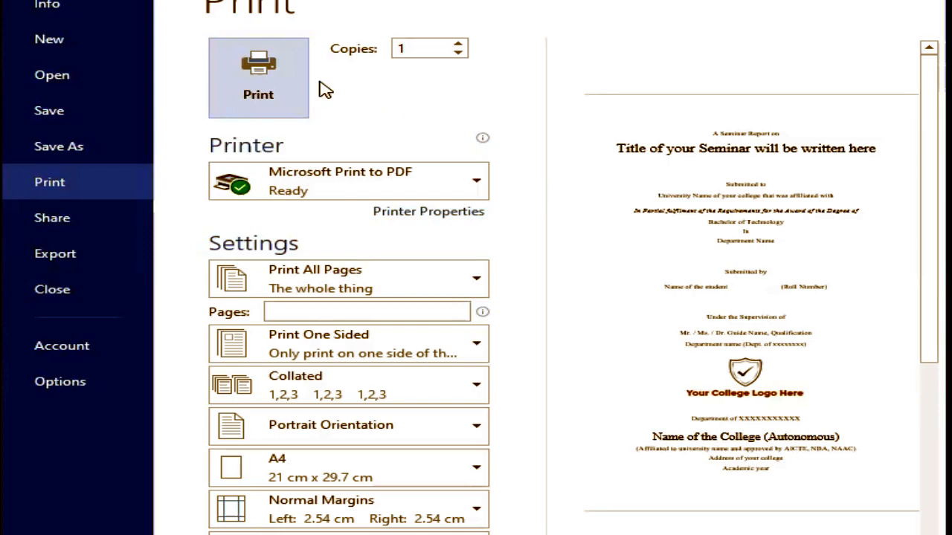
pyautogui.press('Escape')
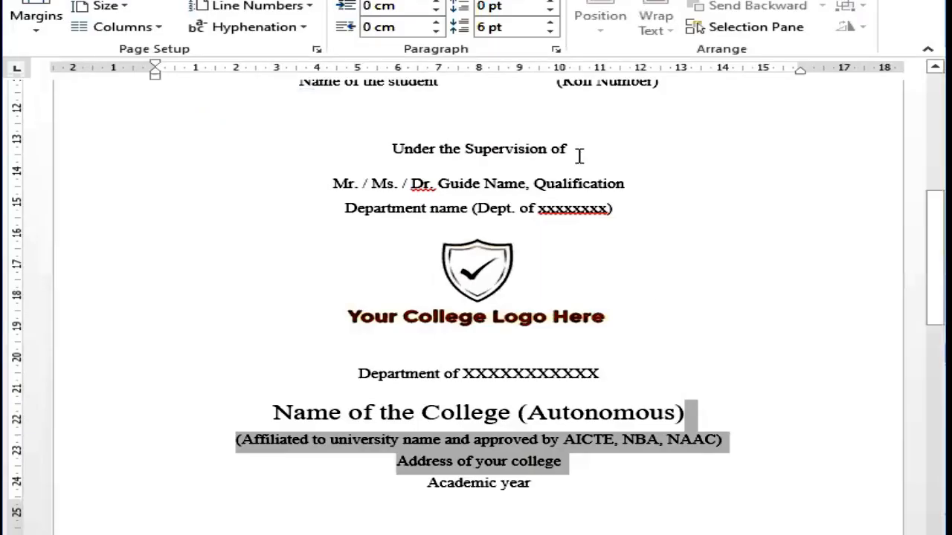
pyautogui.moveTo(533, 183); pyautogui.dragTo(624, 190)
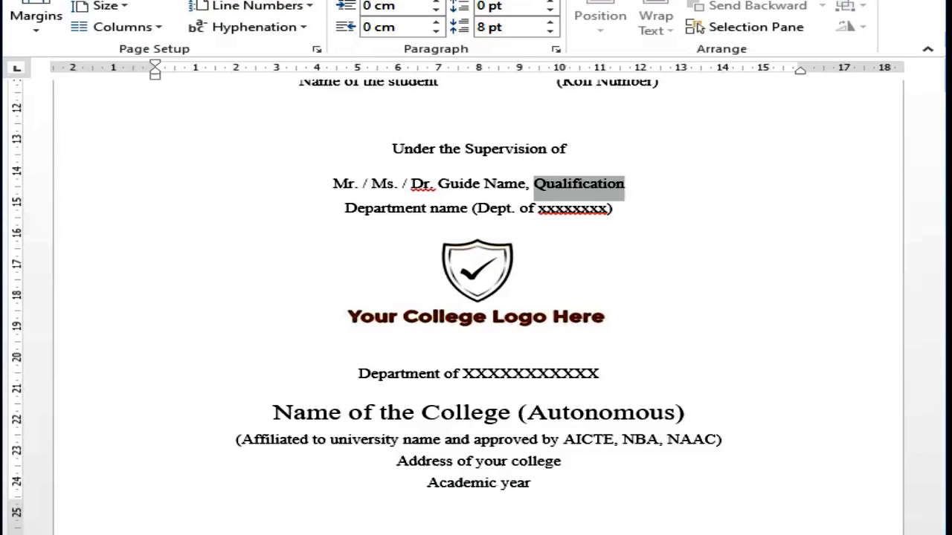
pyautogui.click(238, 185)
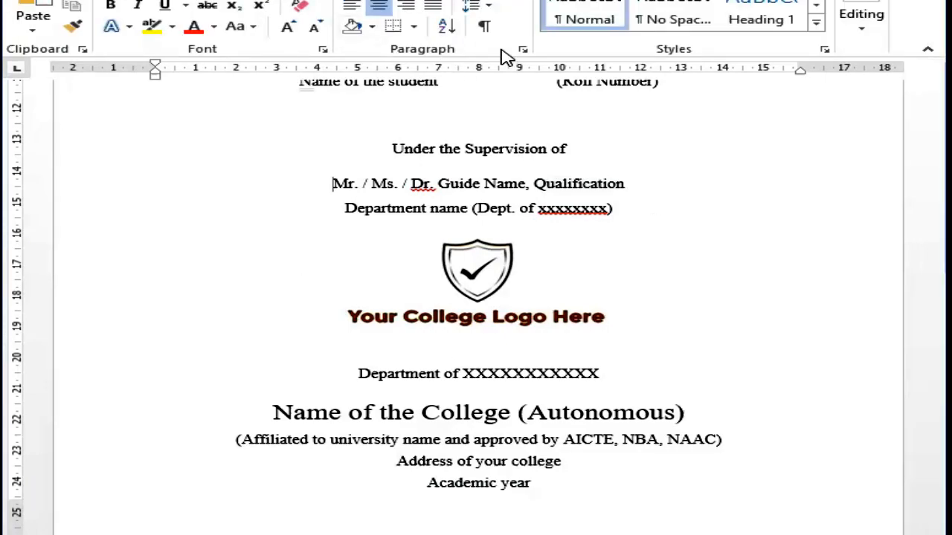
pyautogui.click(324, 50)
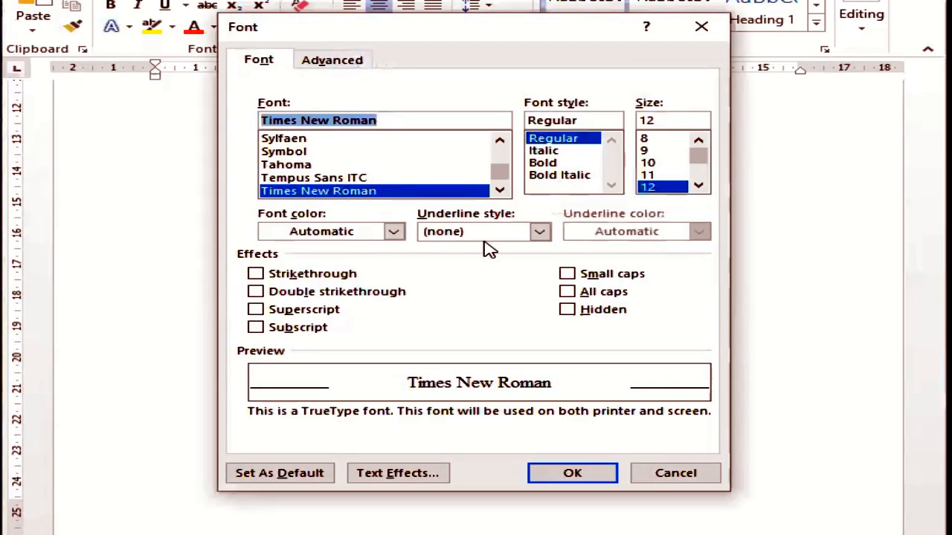
pyautogui.click(312, 336)
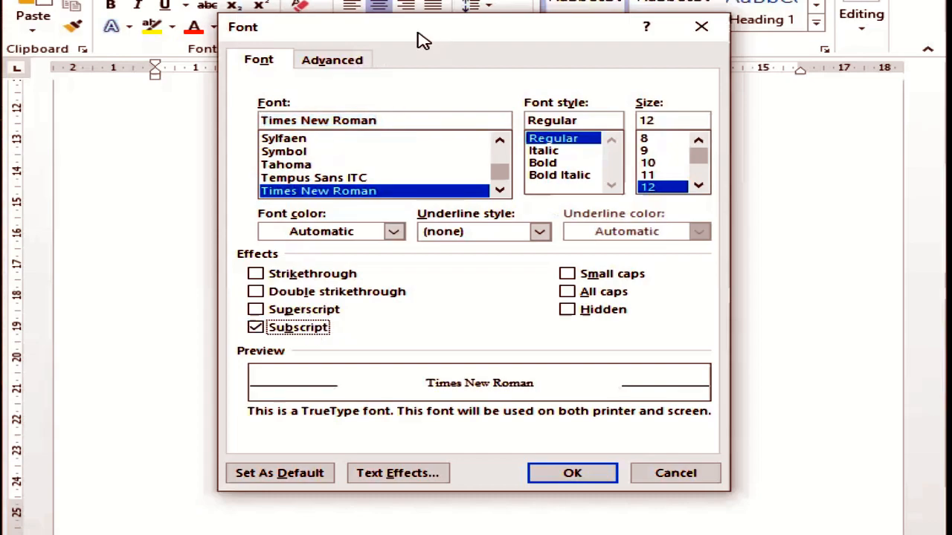
pyautogui.moveTo(418, 40); pyautogui.dragTo(254, 31)
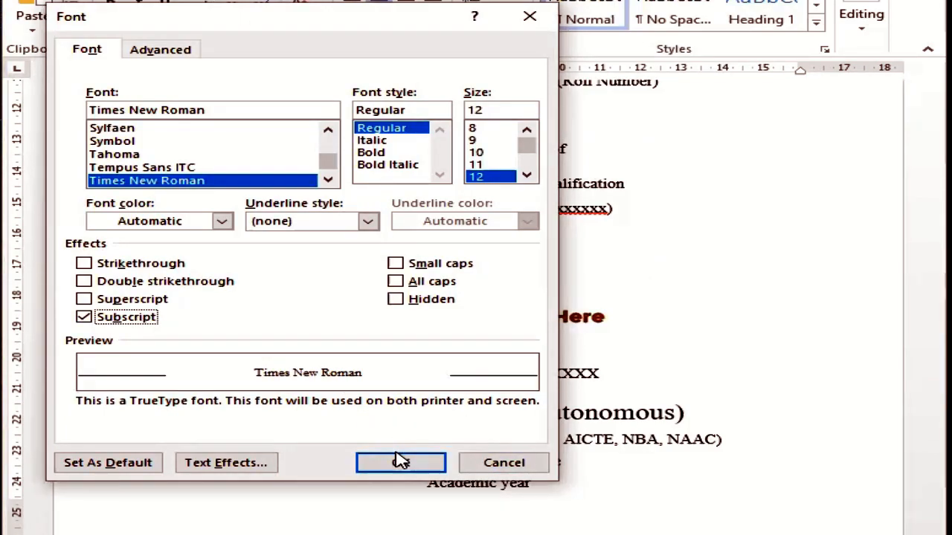
pyautogui.click(499, 463)
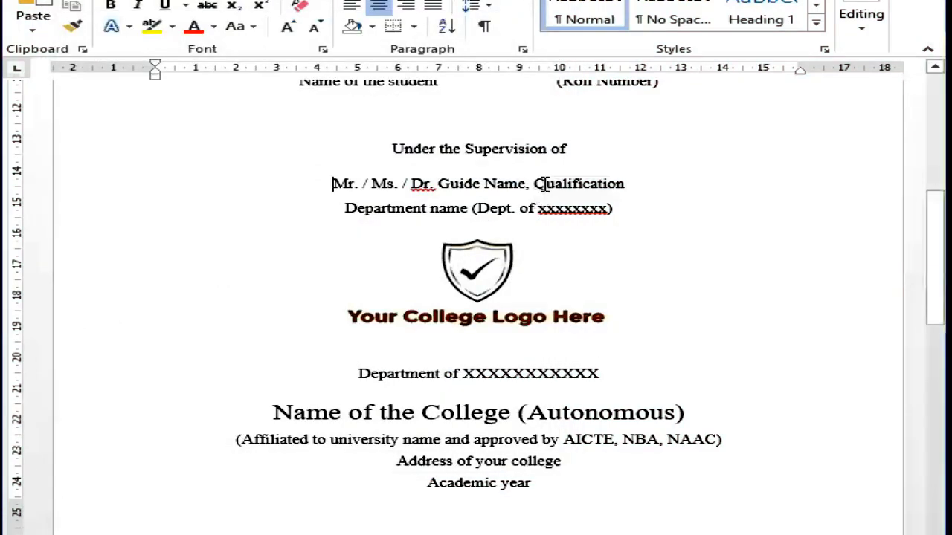
# Step: Format the word "Qualification" in the guide name line as subscript and review the page in the print preview
pyautogui.moveTo(535, 183); pyautogui.dragTo(623, 187)
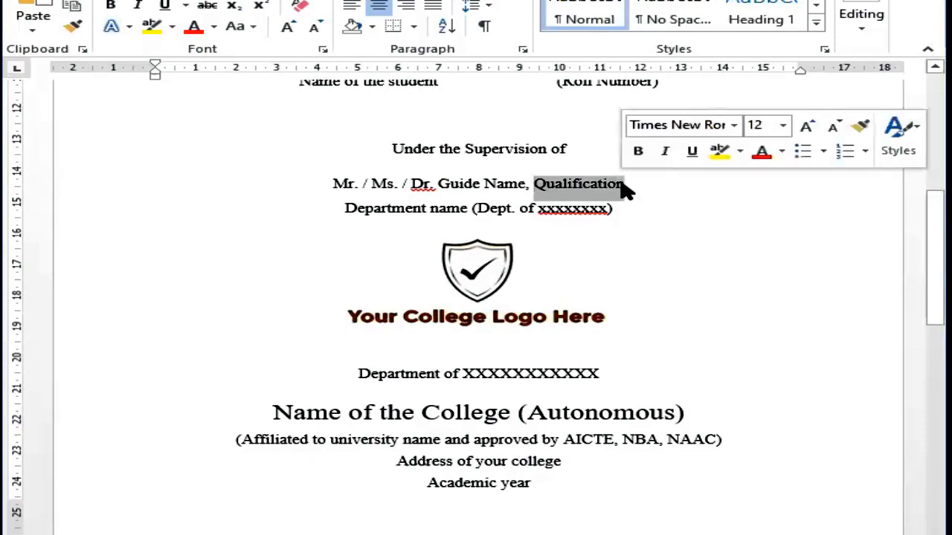
pyautogui.hotkey('ctrl', '=')
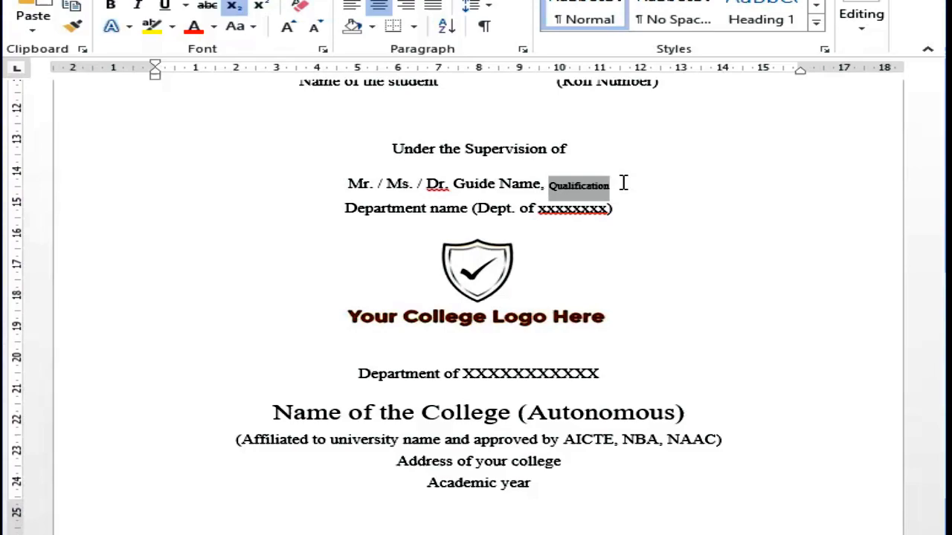
pyautogui.click(623, 183)
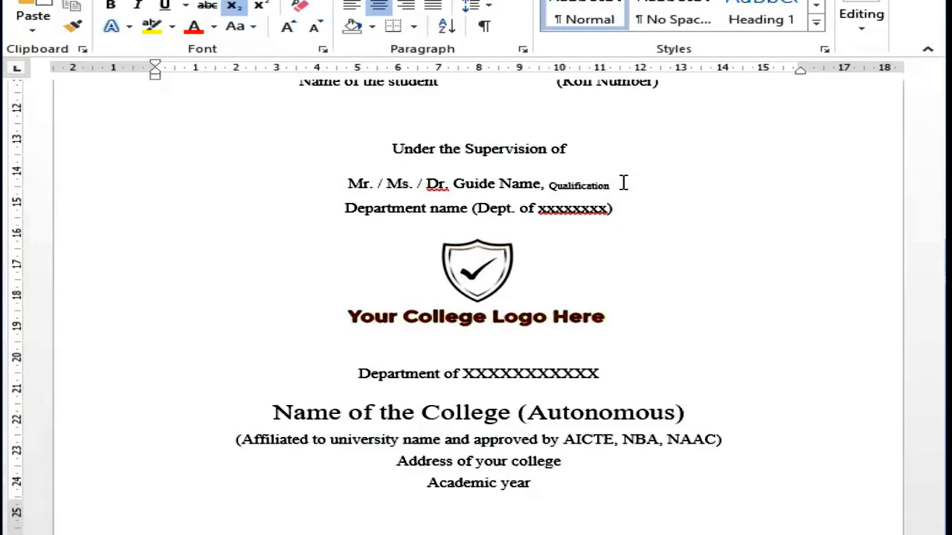
pyautogui.hotkey('ctrl', 'p')
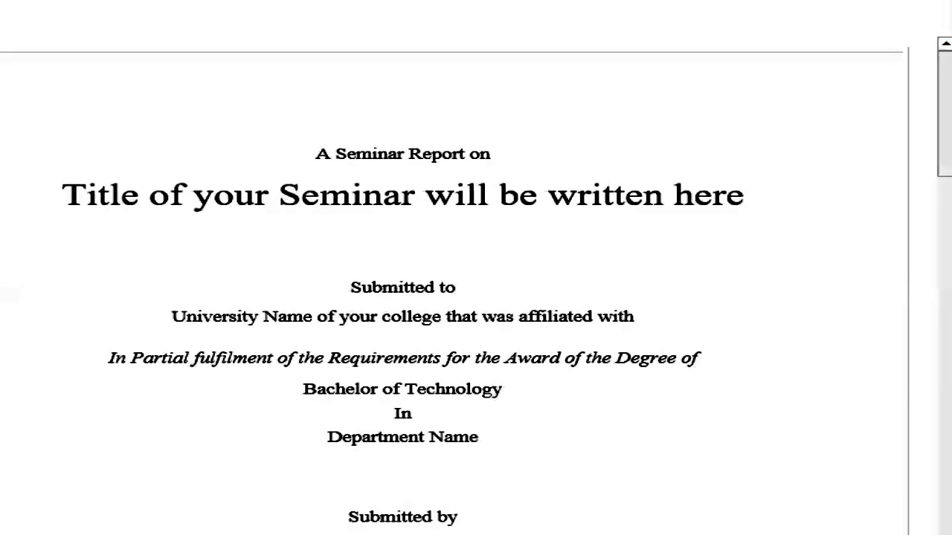
pyautogui.moveTo(944, 112); pyautogui.dragTo(944, 133)
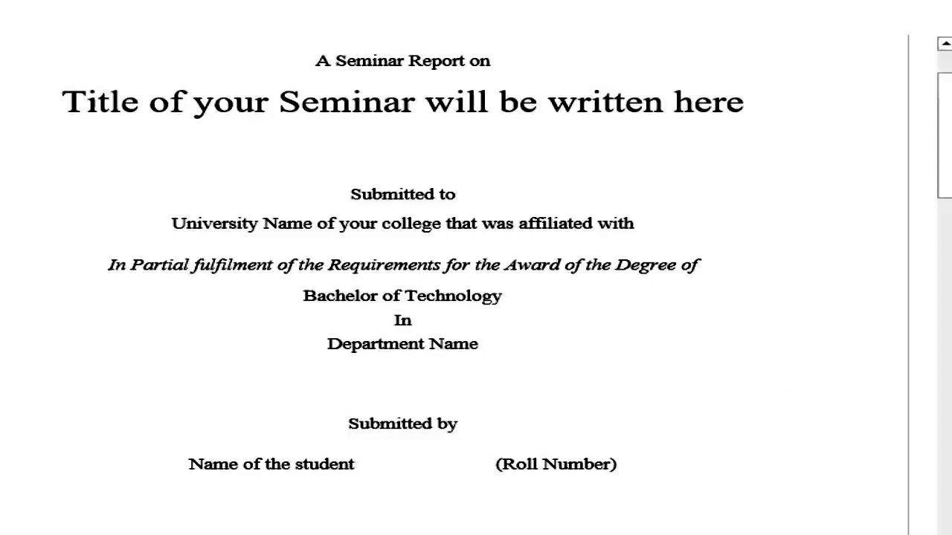
pyautogui.moveTo(944, 134); pyautogui.dragTo(944, 171)
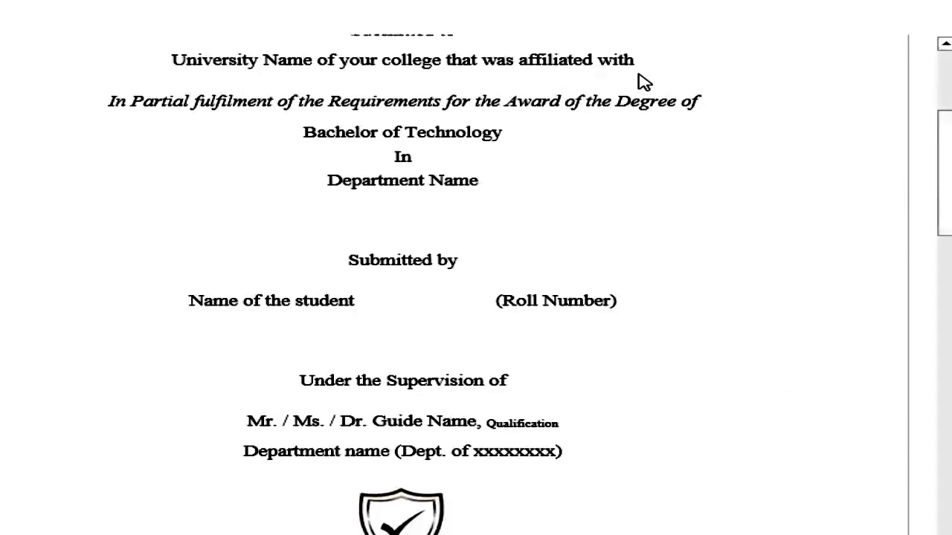